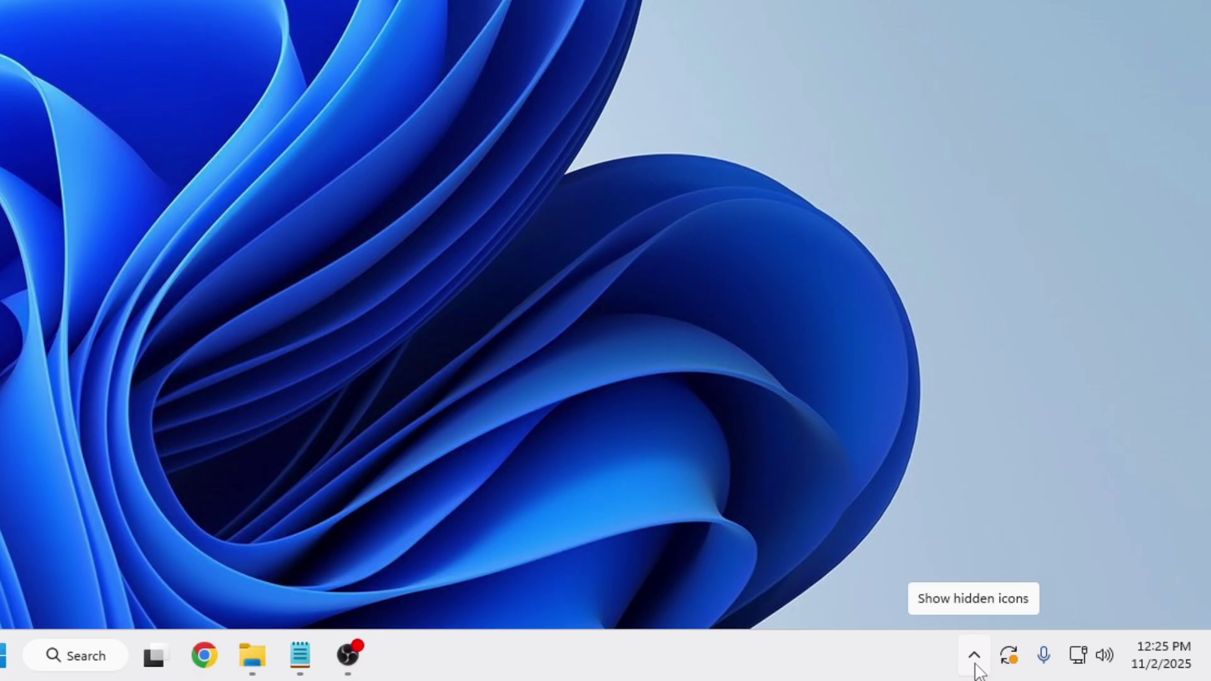
# Check the hidden system tray icons for apps running in the background.
pyautogui.click(975, 659)
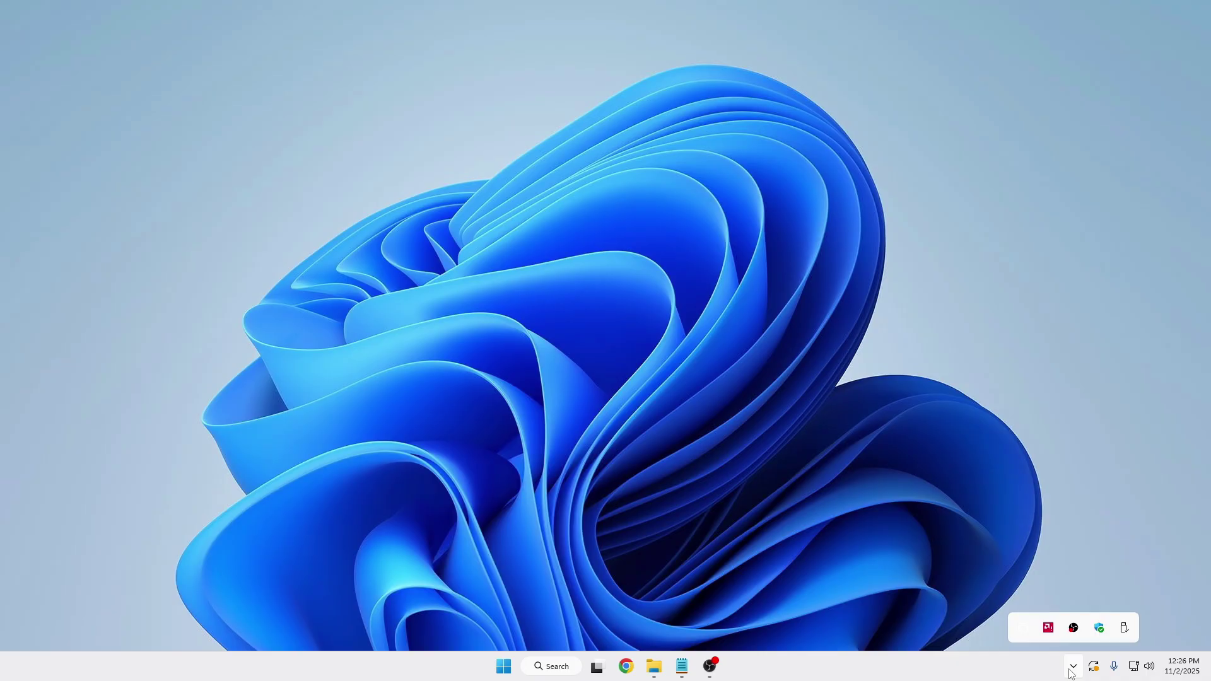
pyautogui.click(429, 579)
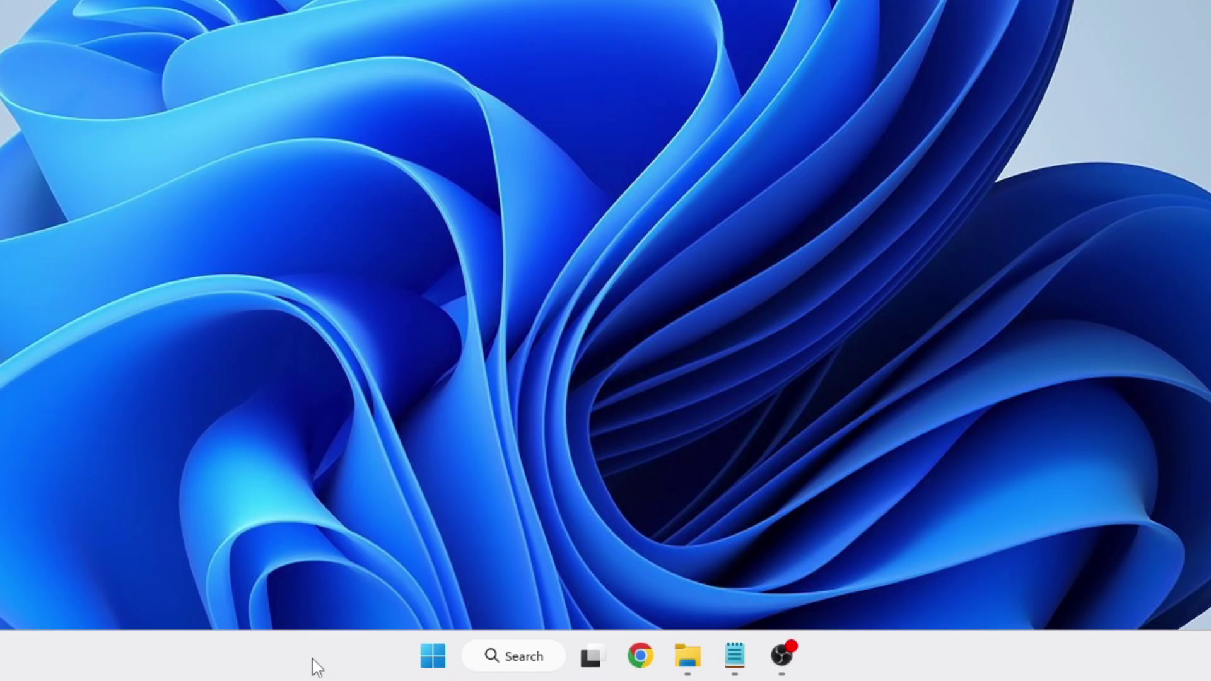
# Open Task Manager and display the list of startup apps.
pyautogui.rightClick(431, 670)
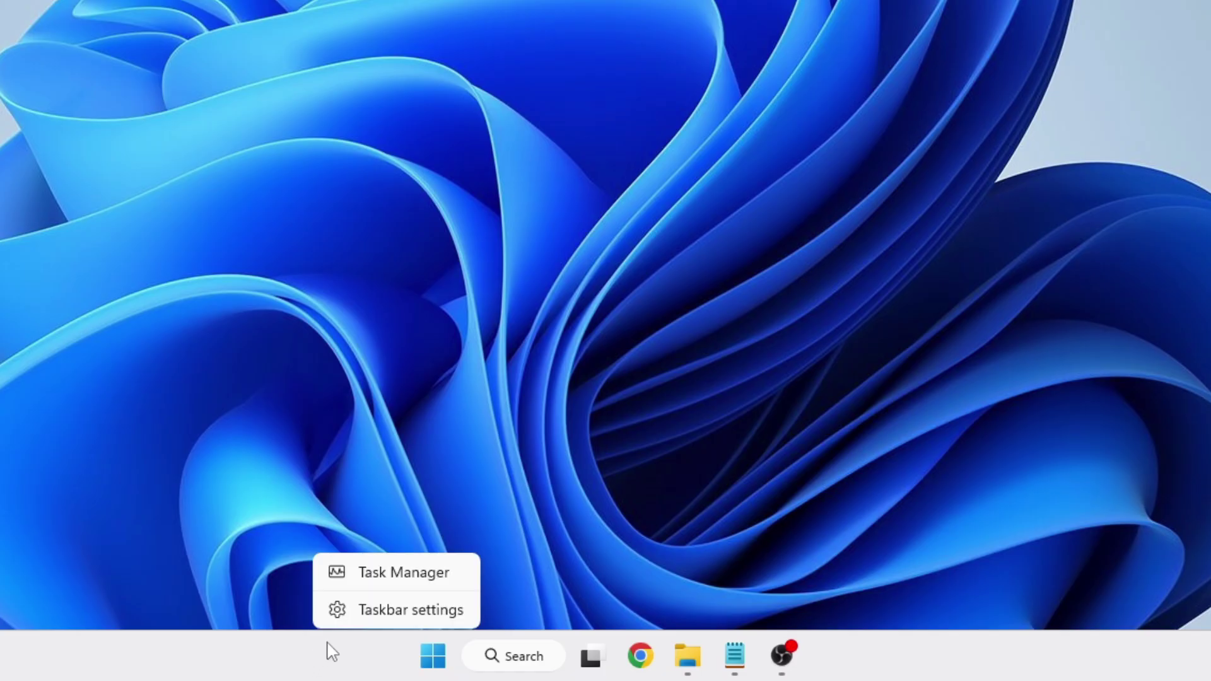
pyautogui.click(409, 574)
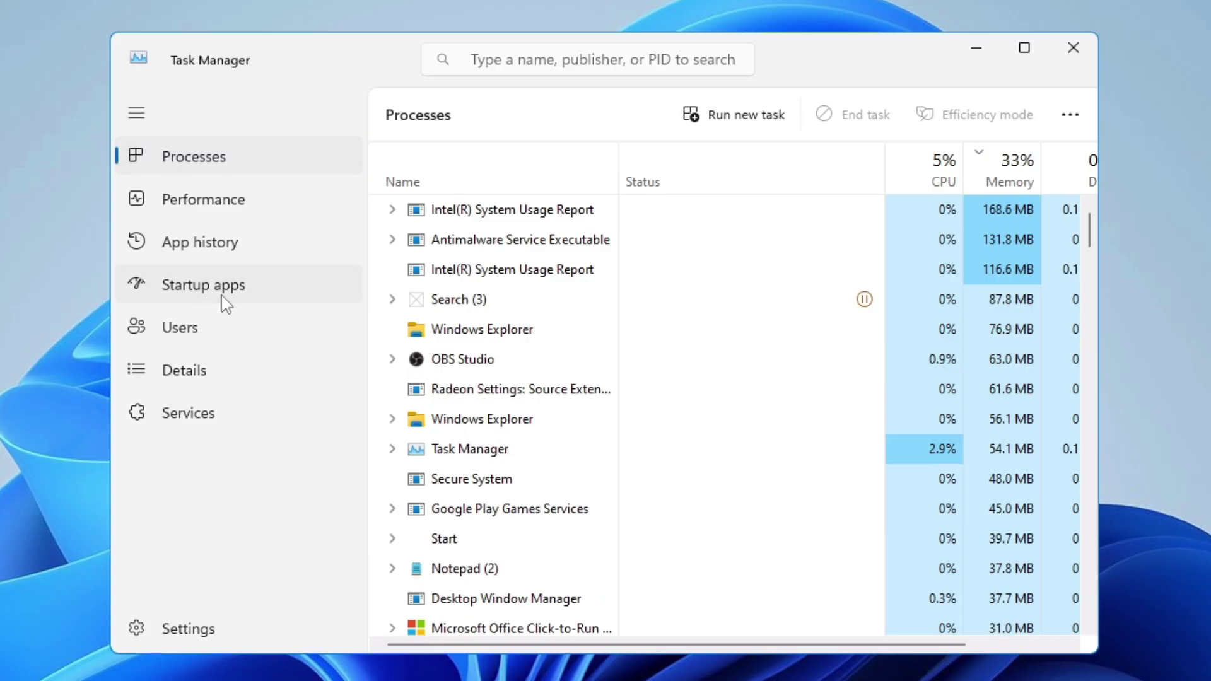
pyautogui.click(221, 304)
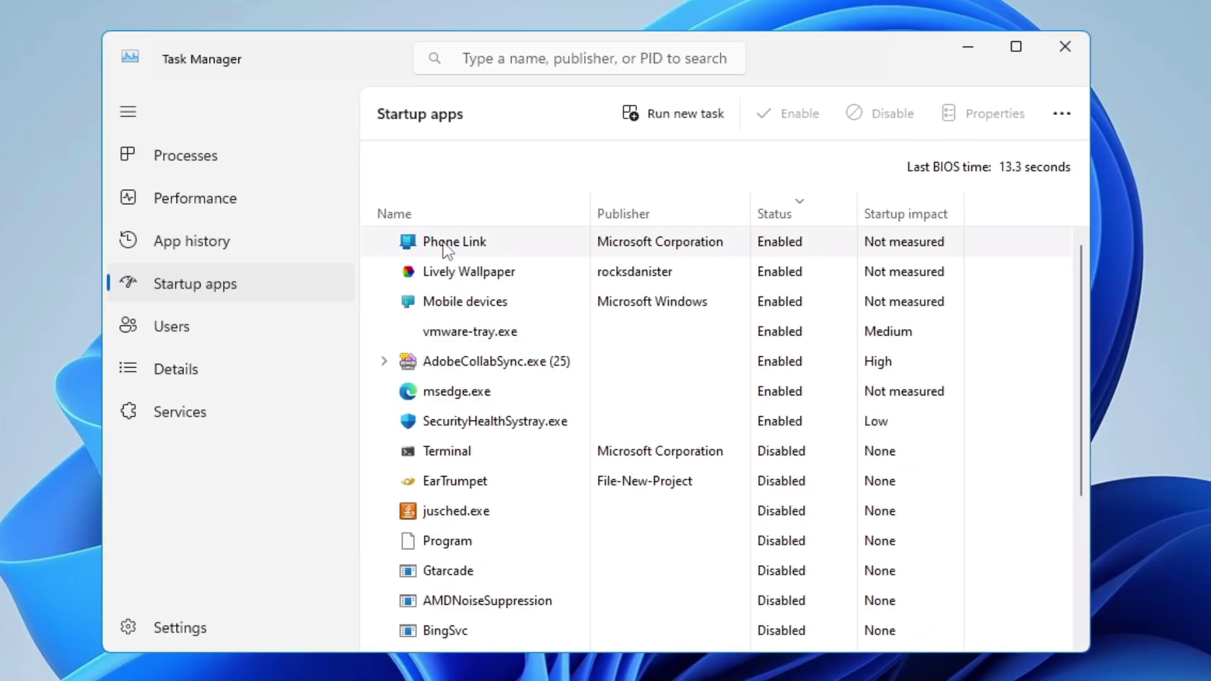
# Disable Phone Link as a startup app.
pyautogui.click(490, 252)
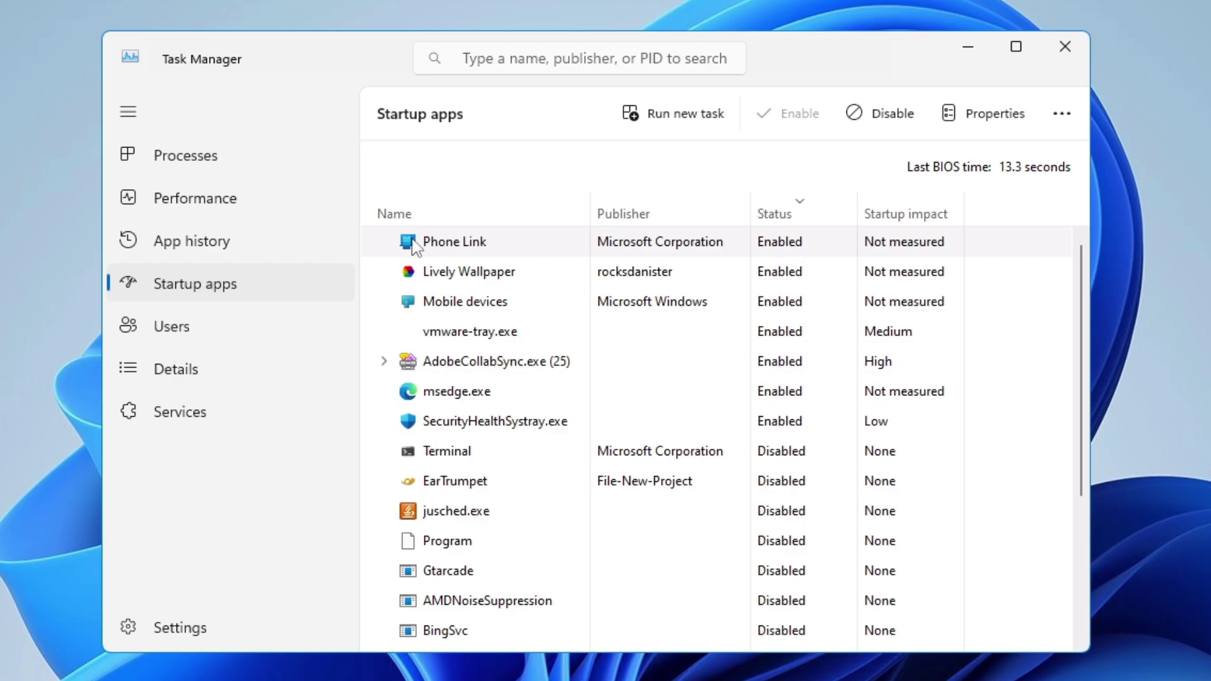
pyautogui.rightClick(765, 244)
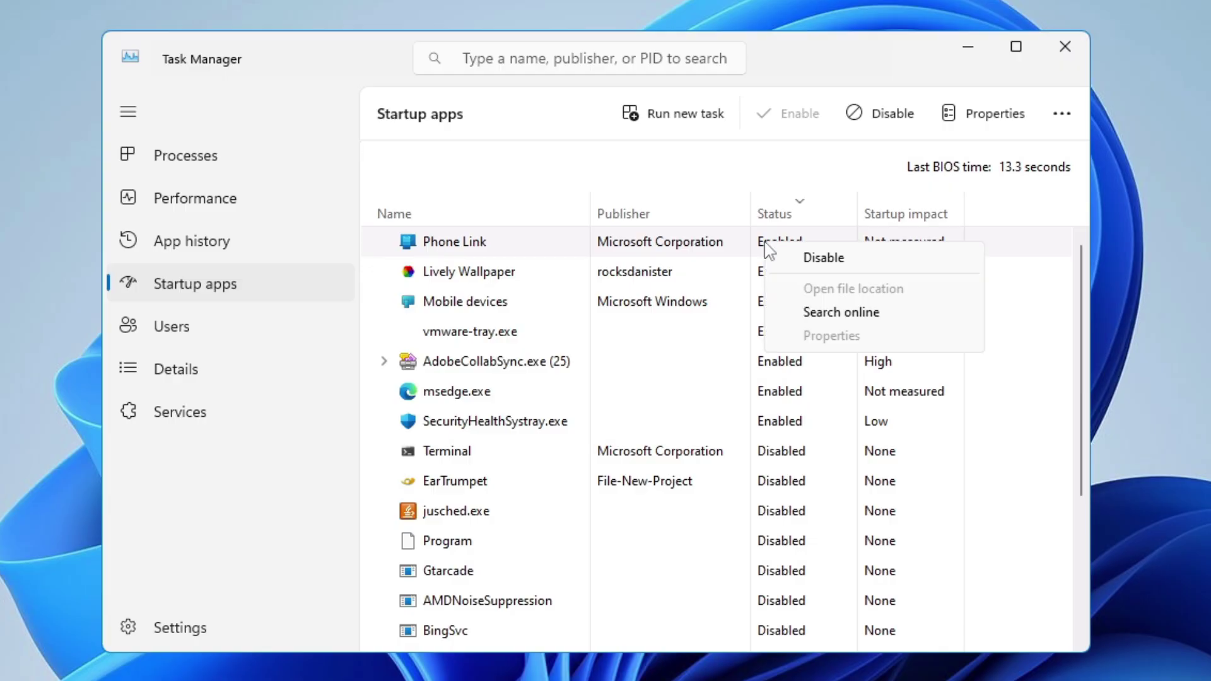
pyautogui.click(804, 259)
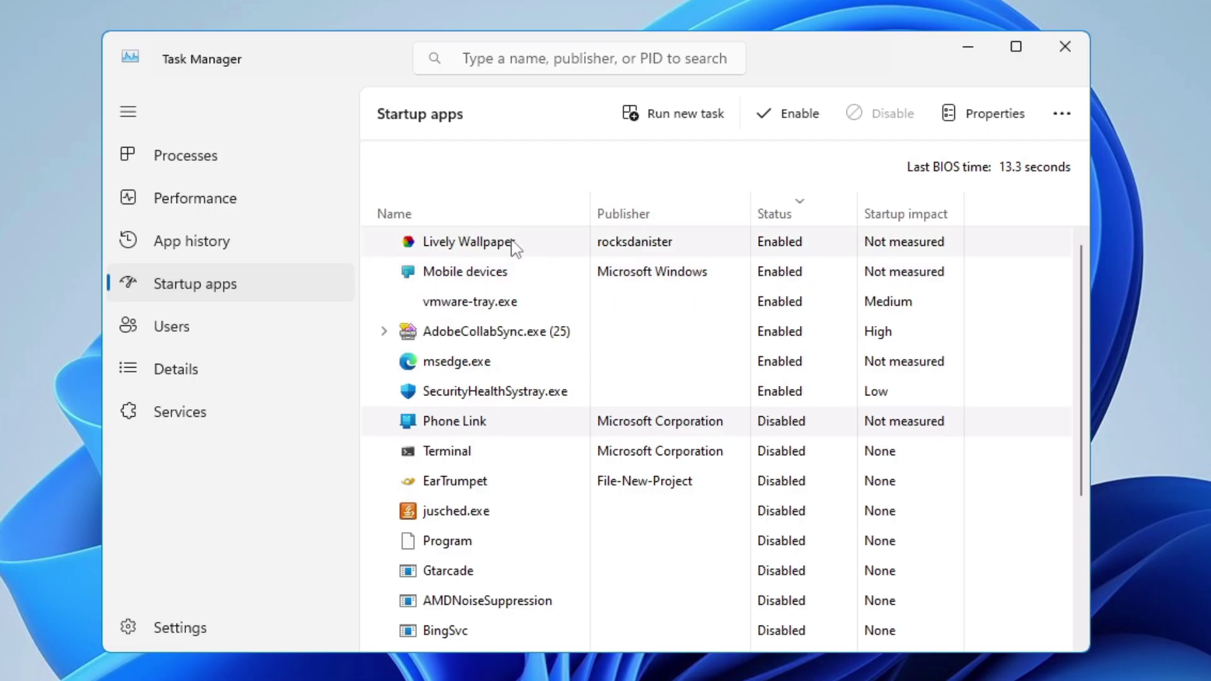
# Disable Lively Wallpaper, Mobile devices, msedge.exe and AdobeCollabSync.exe as startup apps, and close Task Manager.
pyautogui.rightClick(782, 247)
pyautogui.click(815, 260)
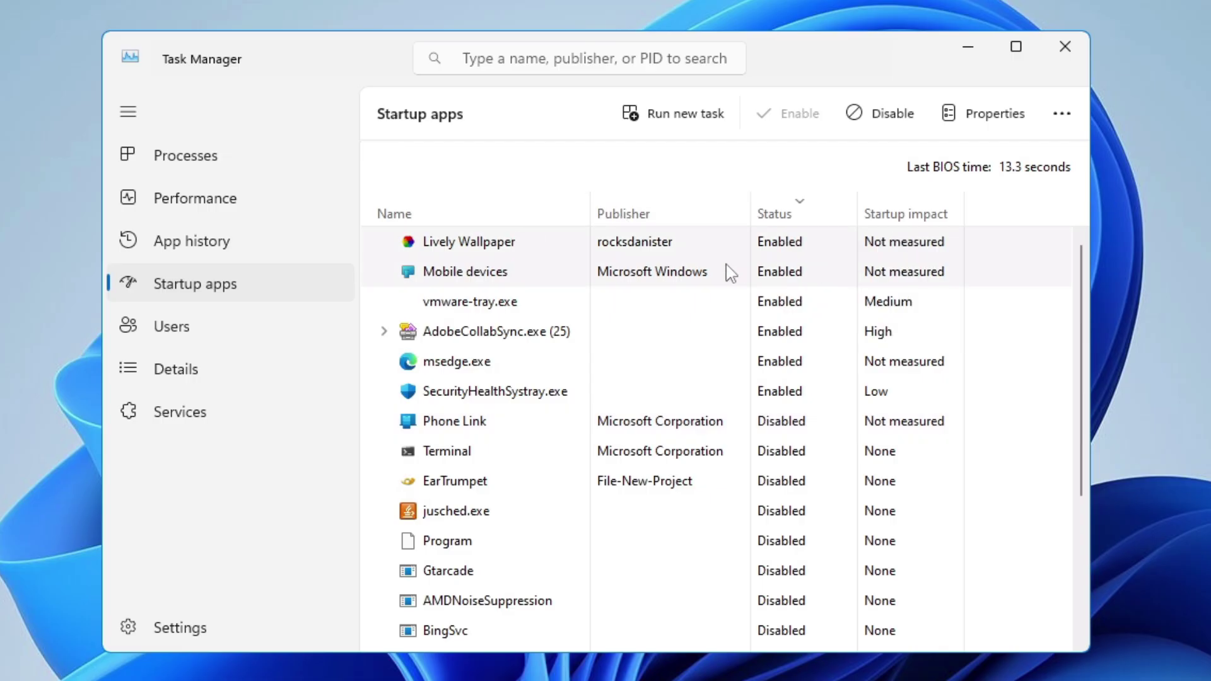
pyautogui.rightClick(778, 250)
pyautogui.click(815, 257)
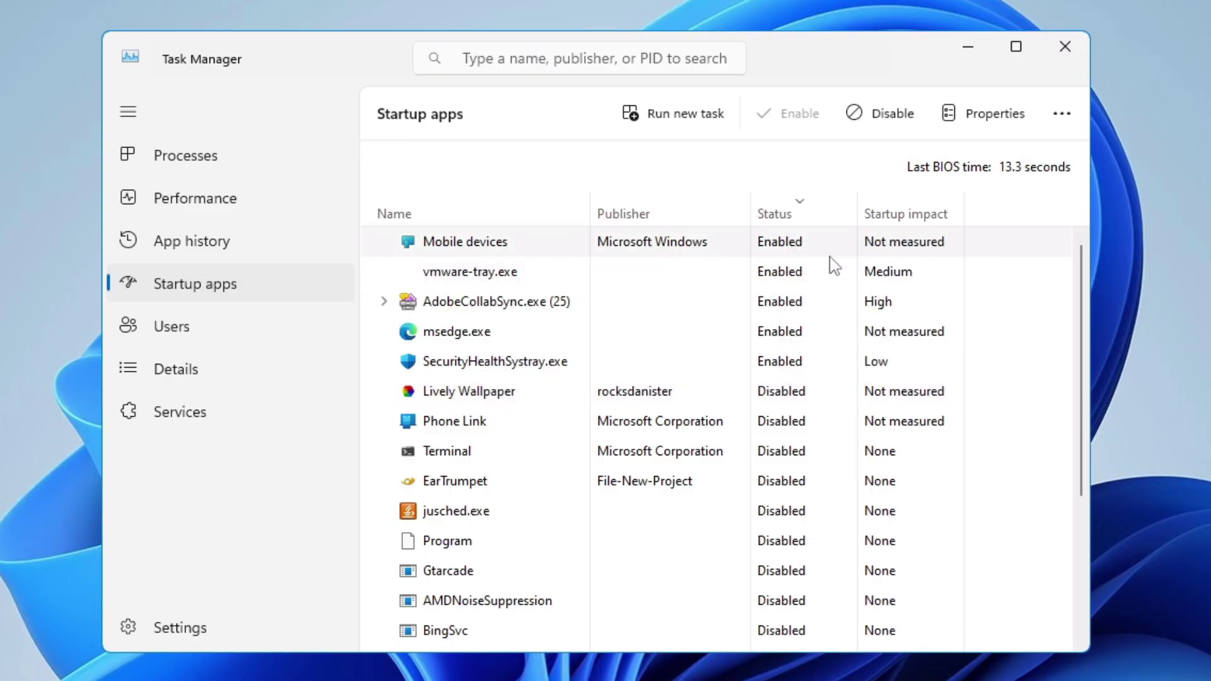
pyautogui.rightClick(771, 278)
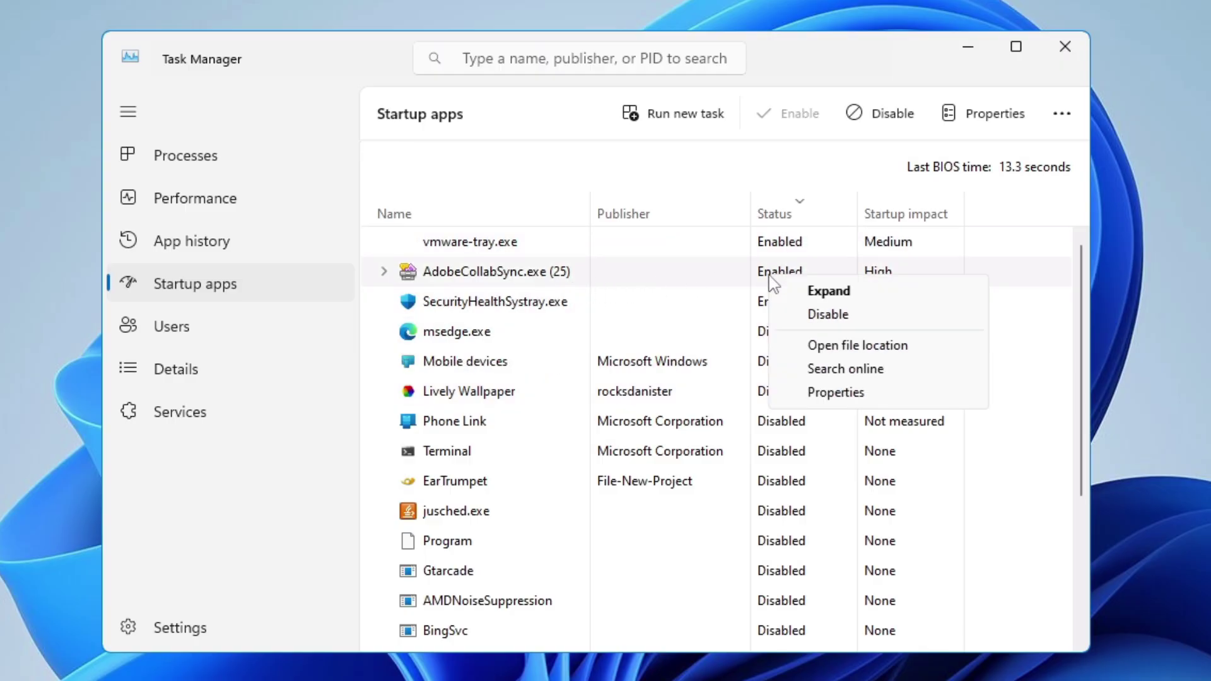
pyautogui.click(836, 315)
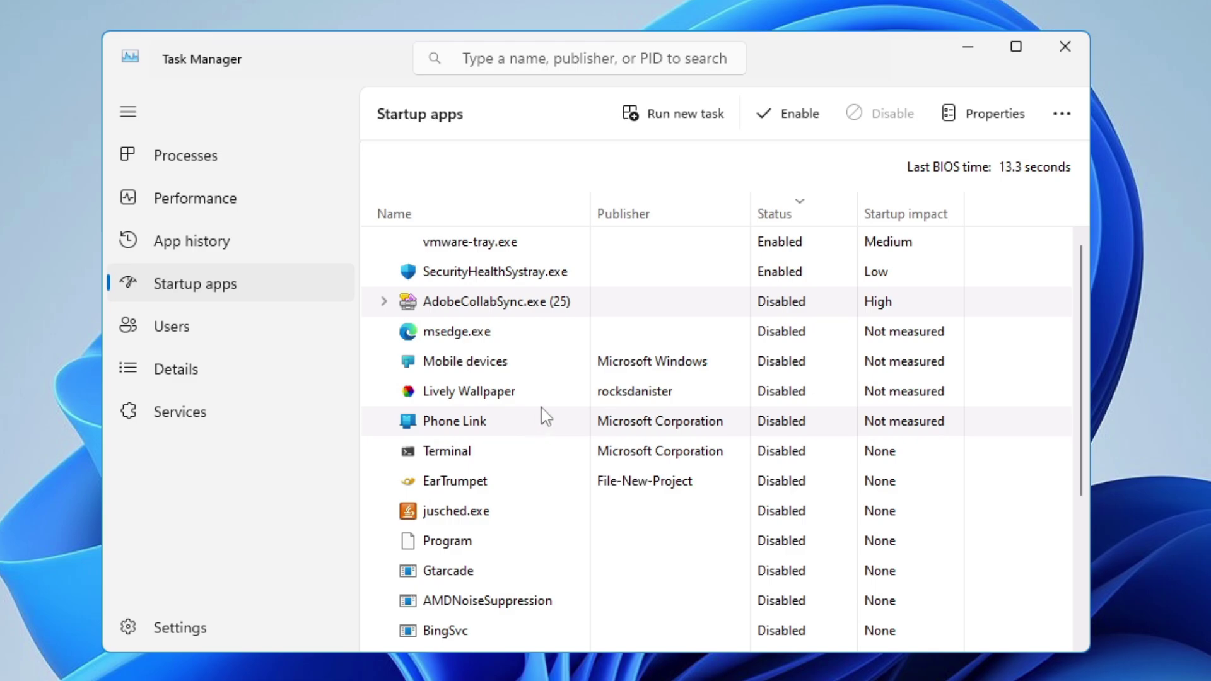
pyautogui.click(1065, 46)
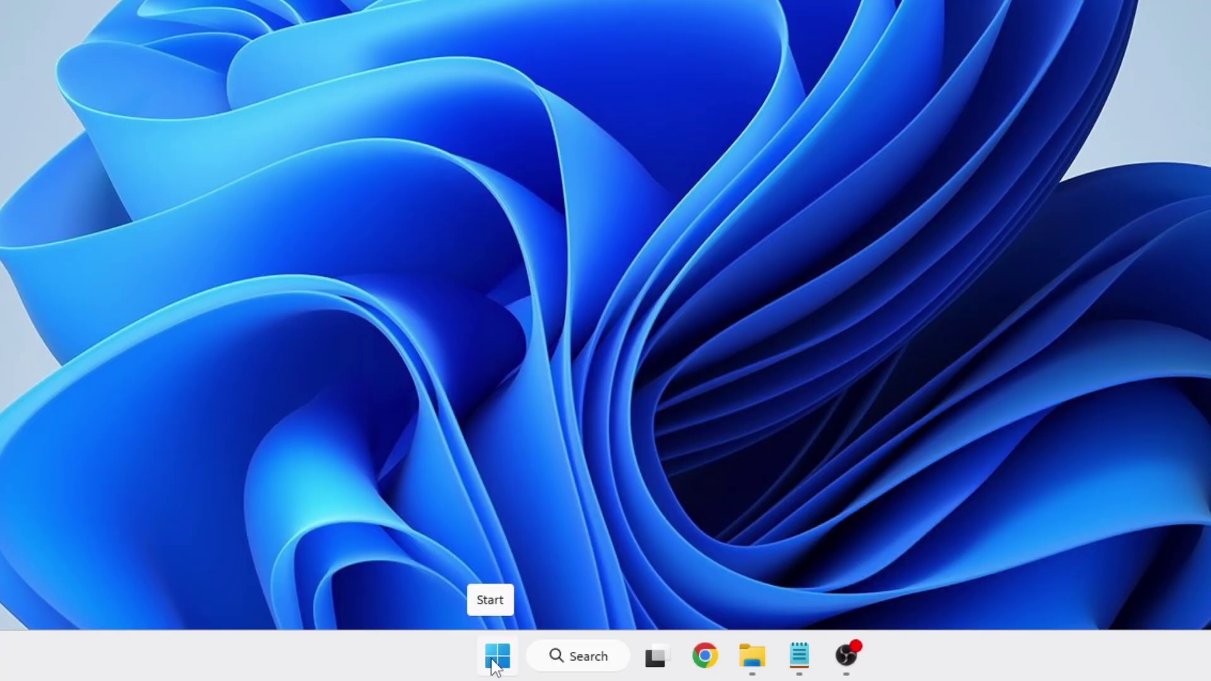
# Open the system notification page in Windows Settings and review the list of apps and other senders.
pyautogui.rightClick(498, 656)
pyautogui.click(449, 433)
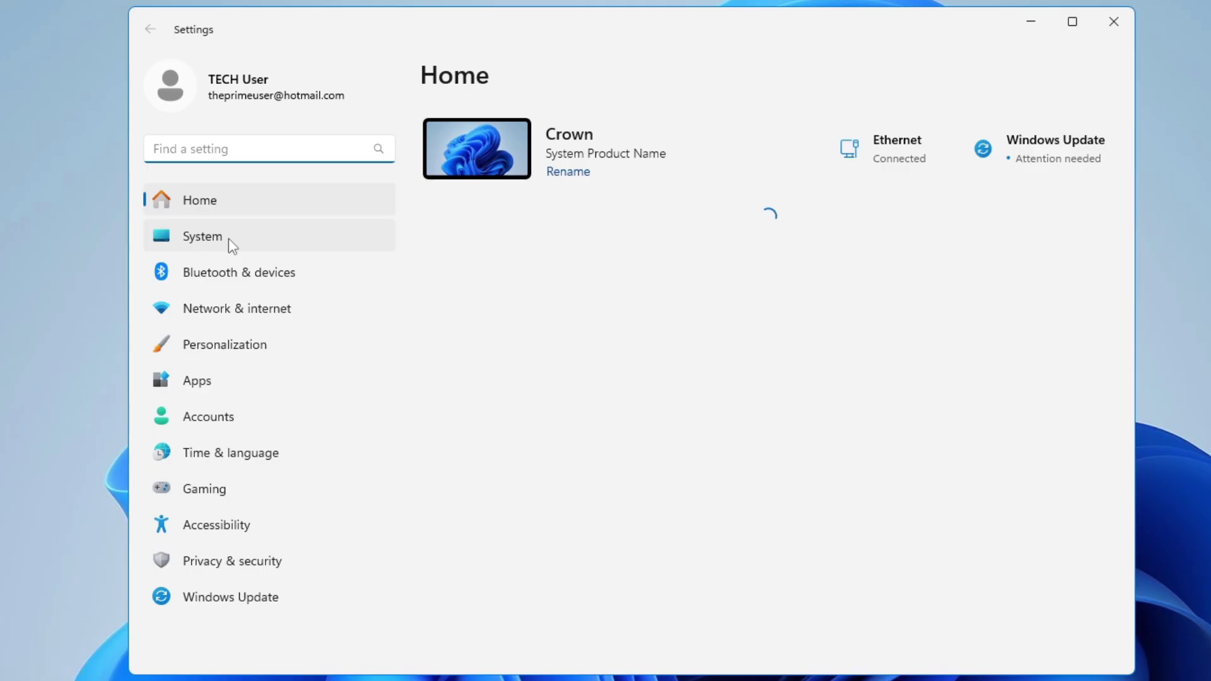
pyautogui.click(228, 239)
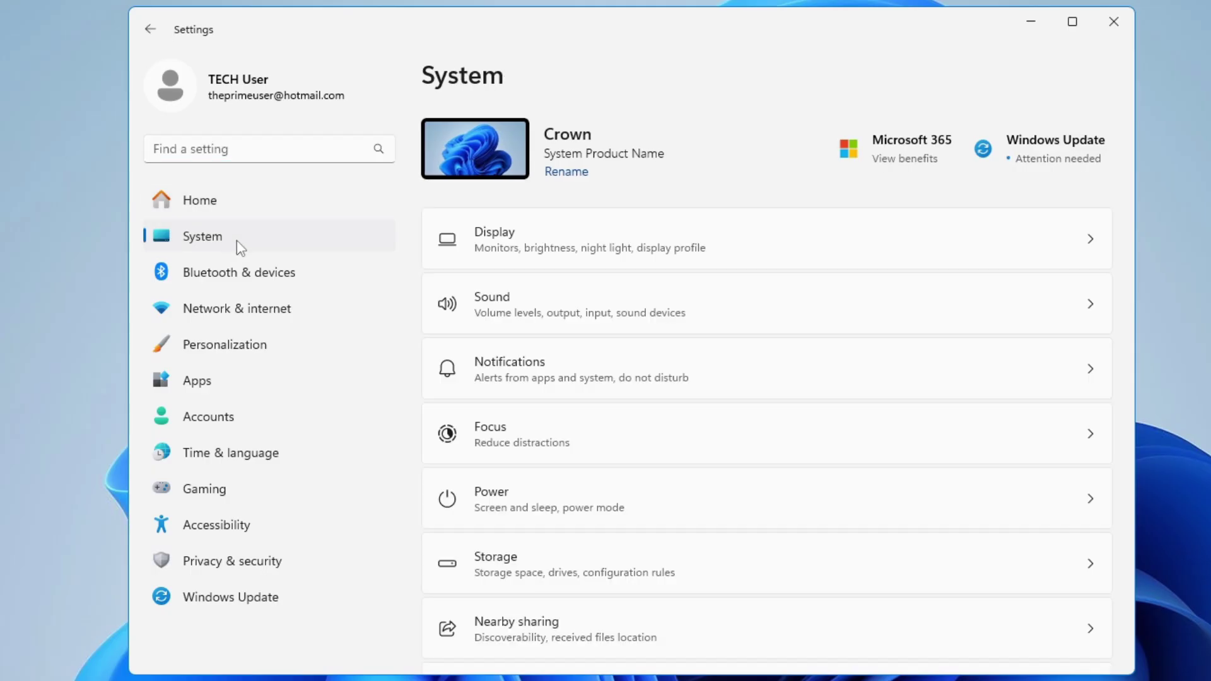
pyautogui.click(584, 376)
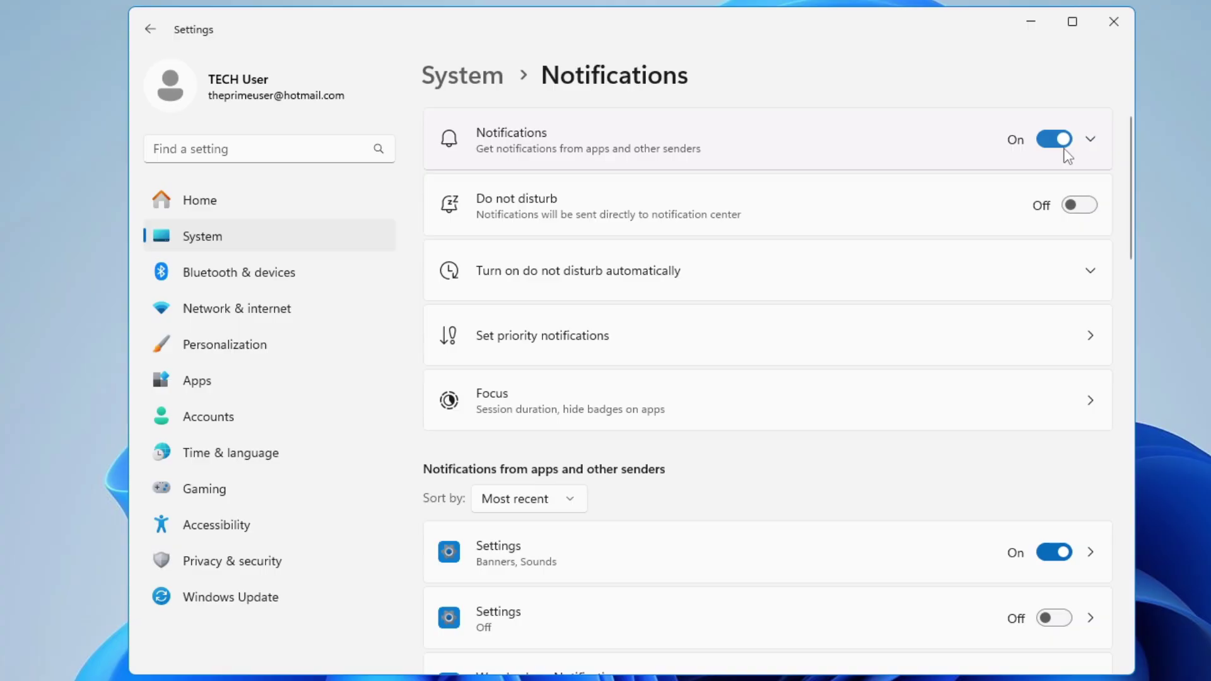
pyautogui.scroll(-1, 629, 348)
pyautogui.scroll(-4, 626, 348)
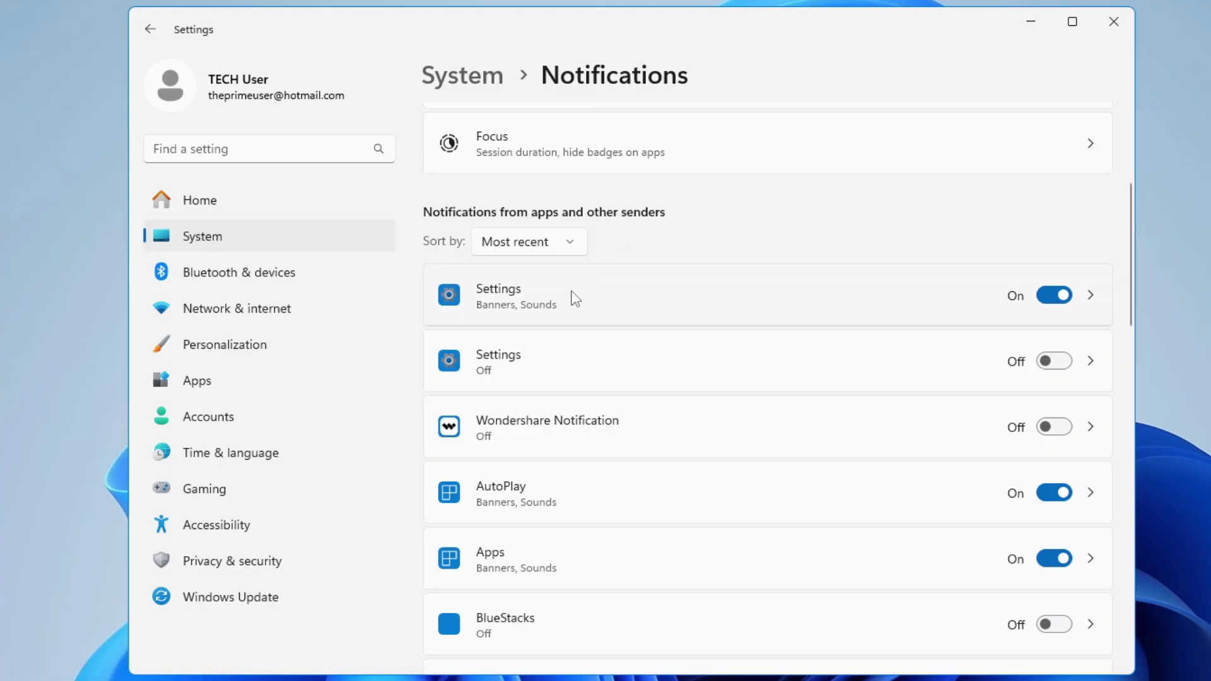
pyautogui.scroll(4, 753, 338)
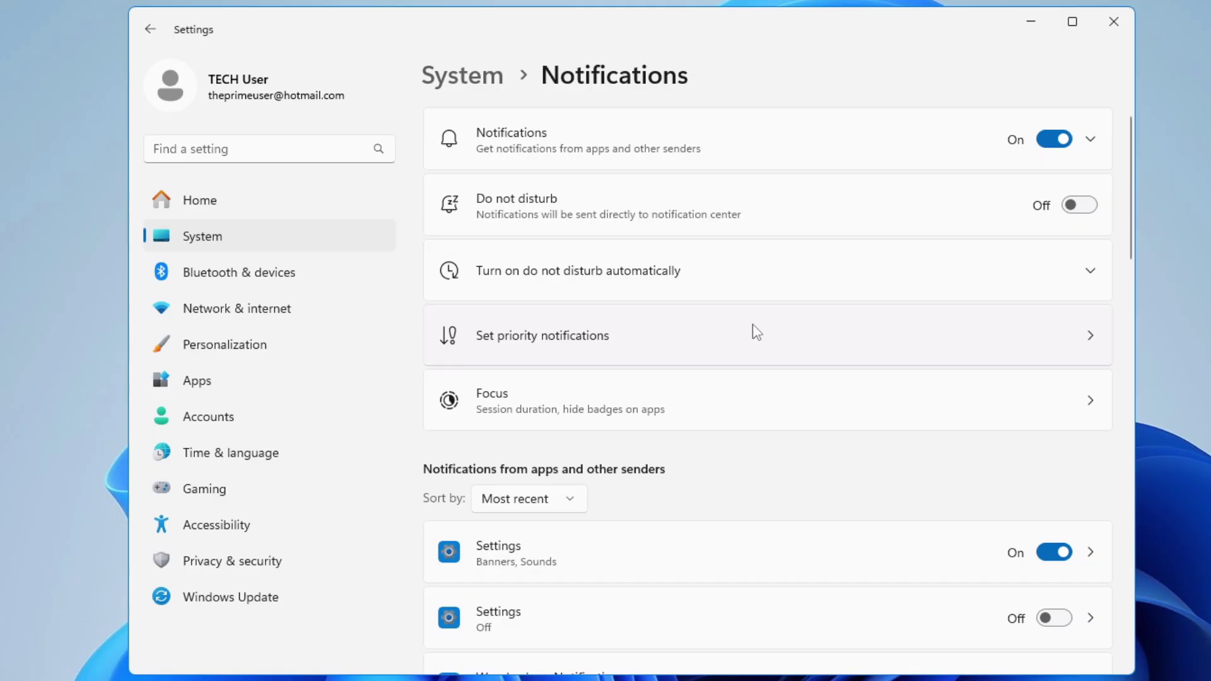
# Switch notifications from all apps and senders off and back on.
pyautogui.click(1054, 140)
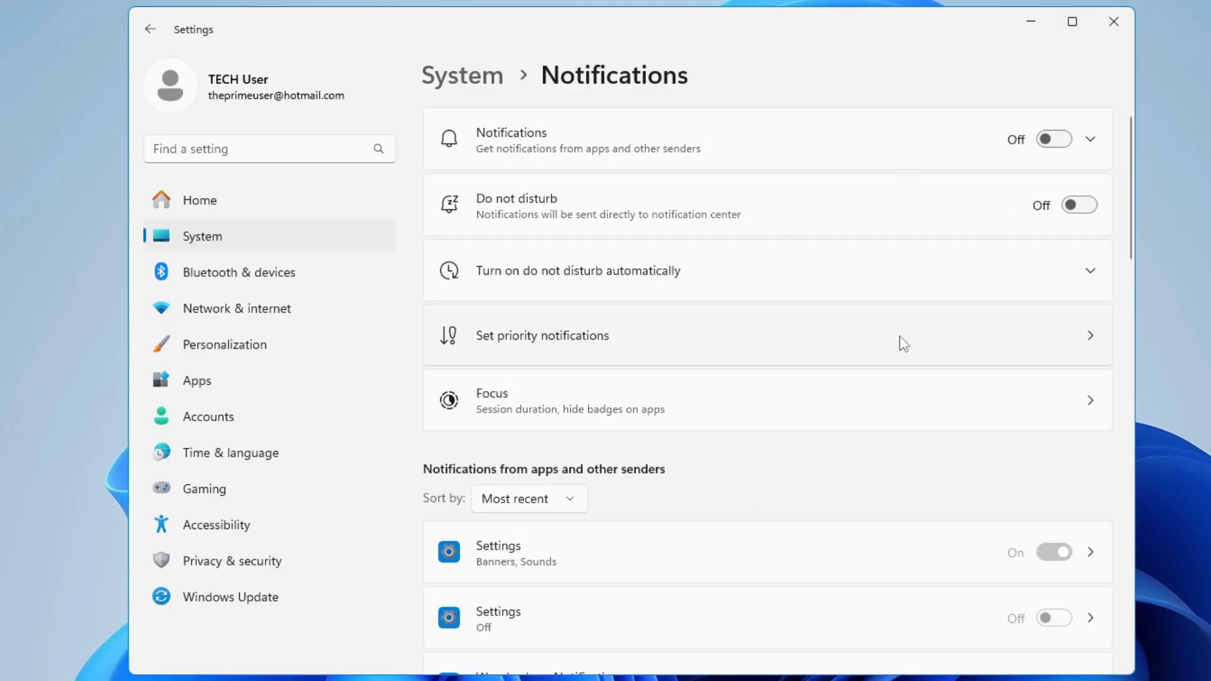
pyautogui.click(1053, 142)
# Turn off notifications from AutoPlay in the list of apps and other senders.
pyautogui.scroll(-4, 703, 403)
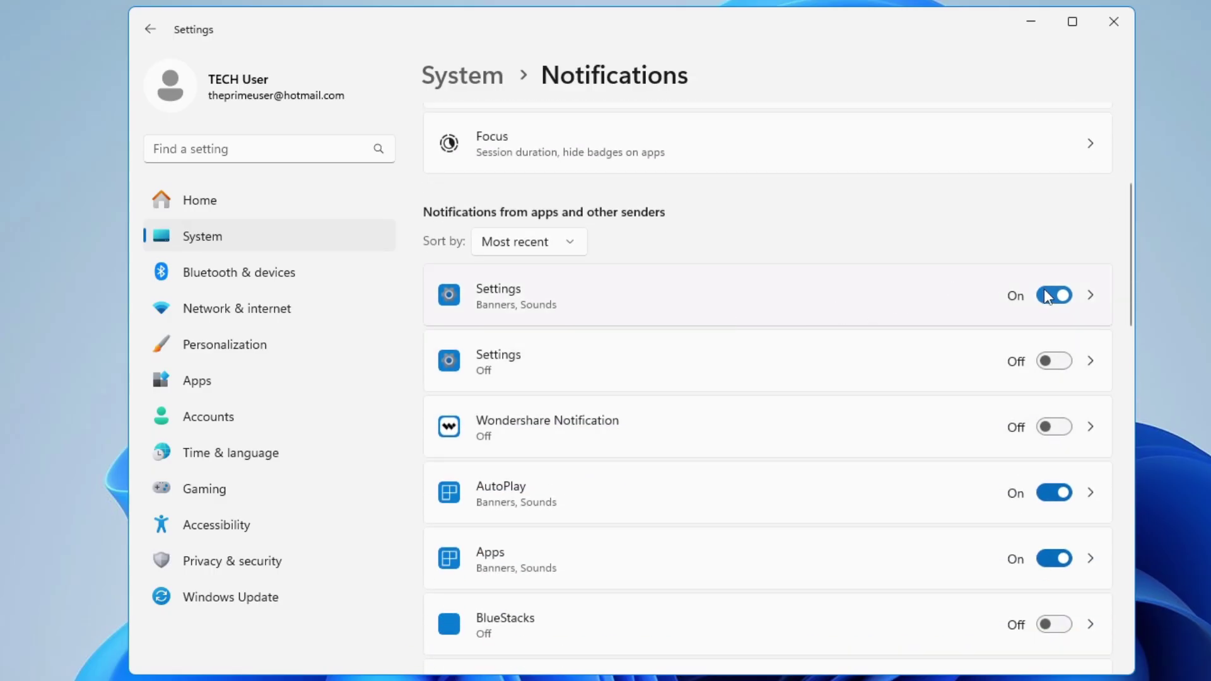
pyautogui.scroll(-3, 1034, 322)
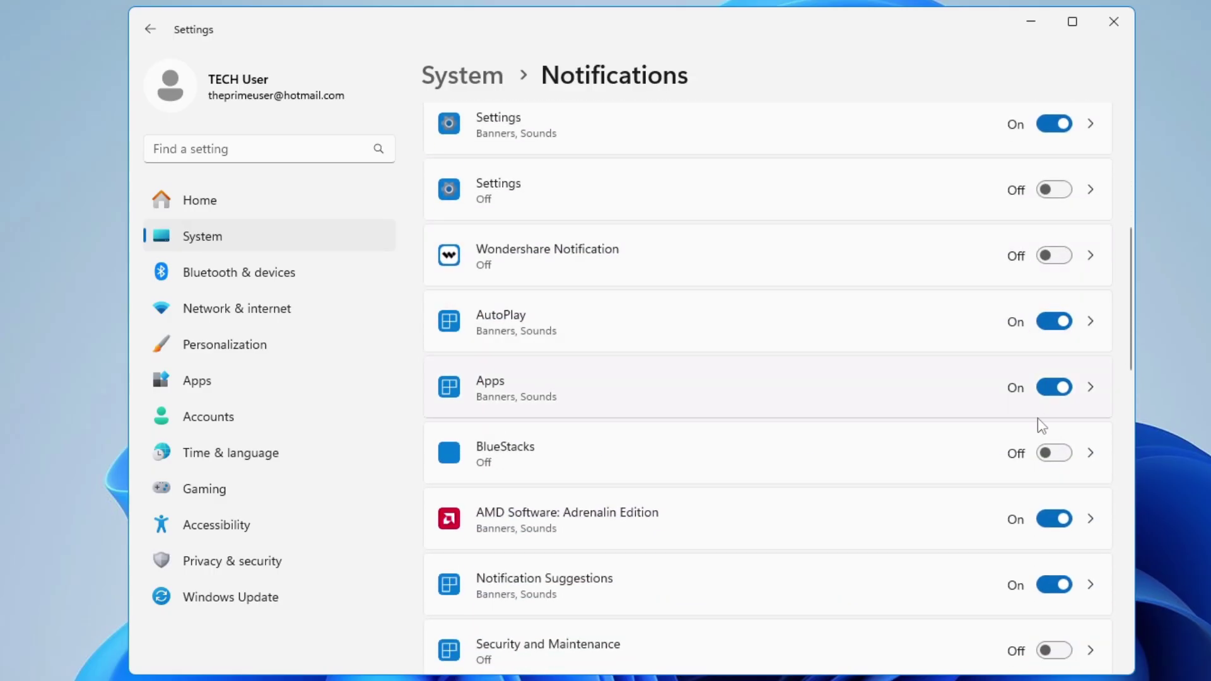
pyautogui.click(1054, 323)
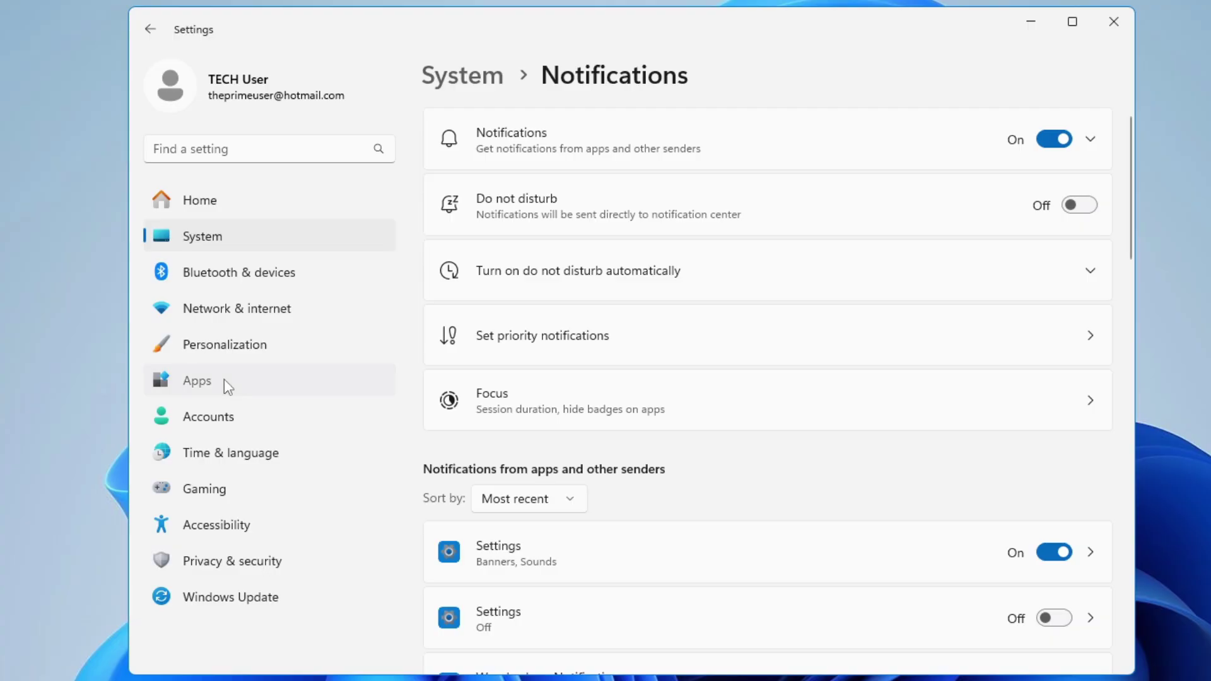
# Find Quick Assist among the installed apps and open its advanced options.
pyautogui.click(225, 380)
pyautogui.click(640, 160)
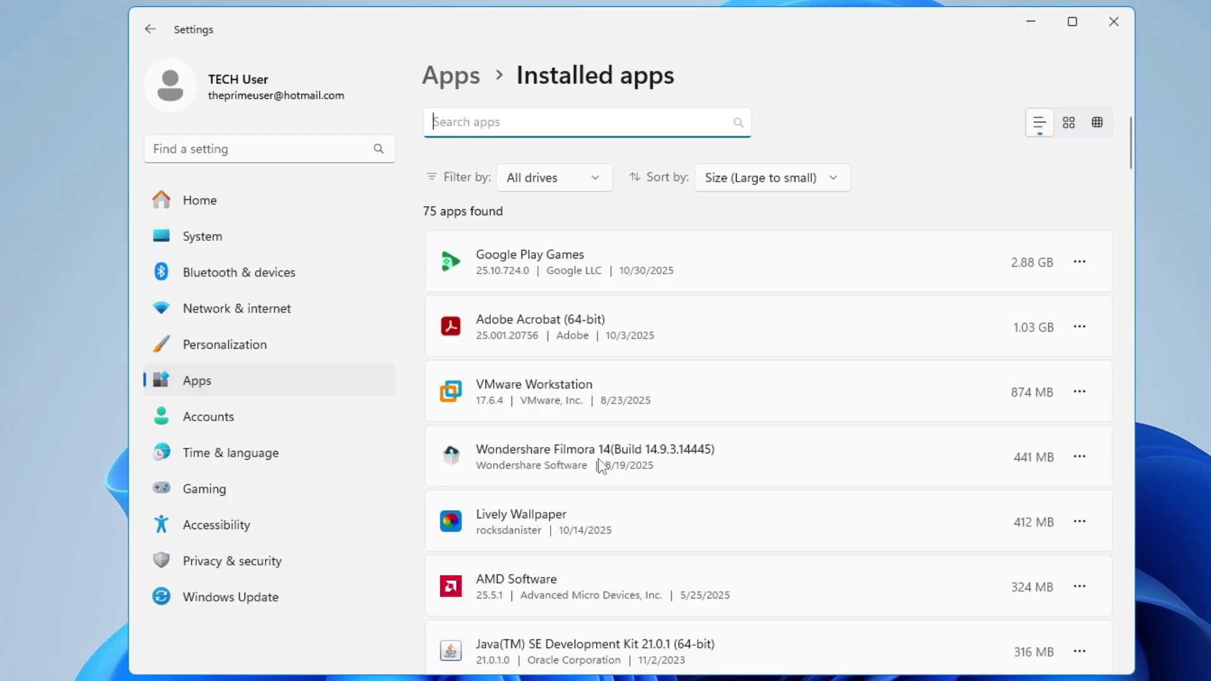
pyautogui.scroll(-20, 519, 331)
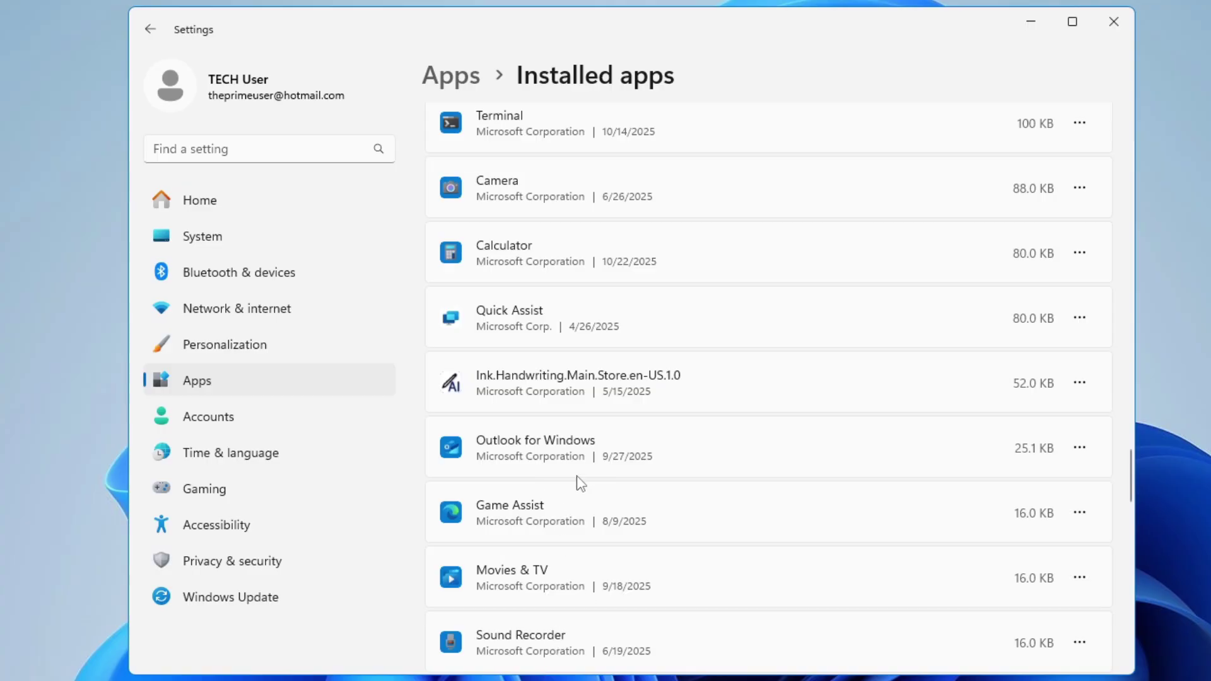
pyautogui.click(1080, 319)
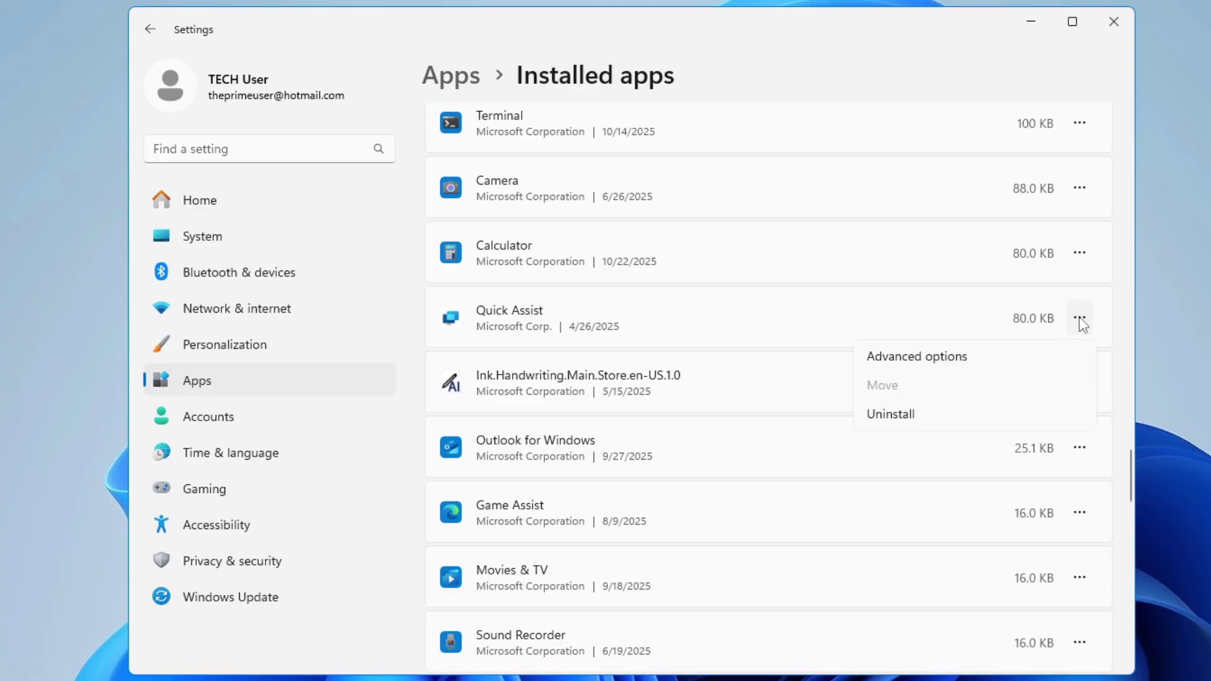
pyautogui.click(946, 356)
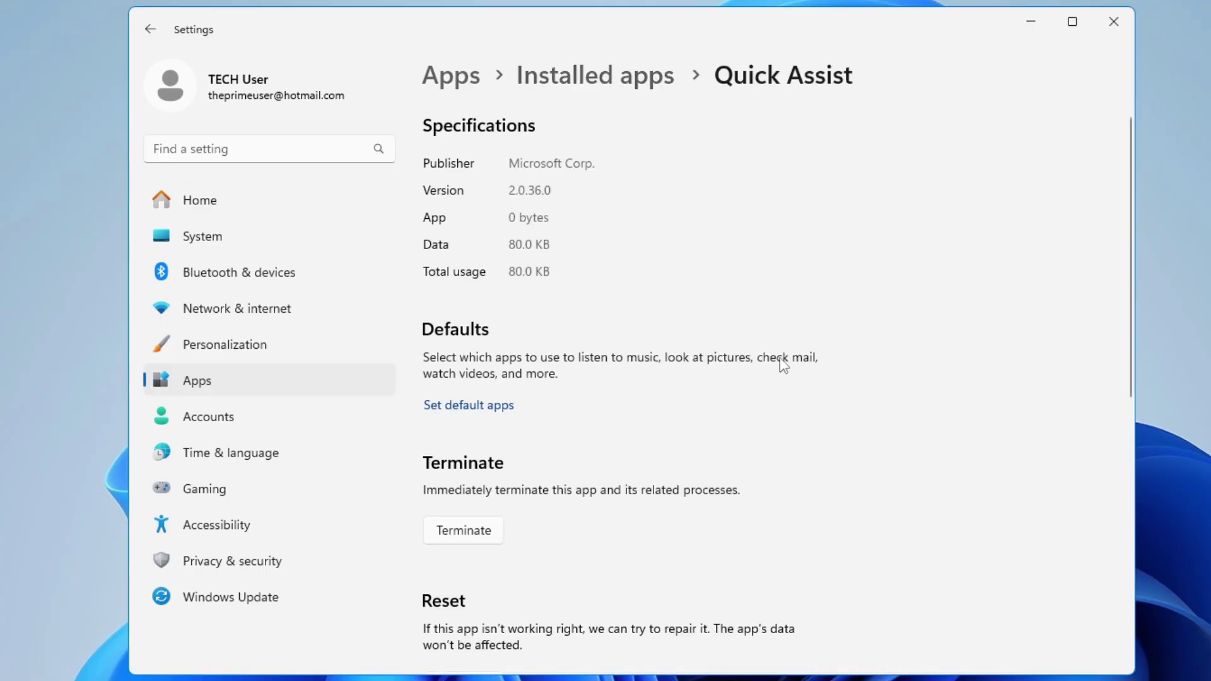
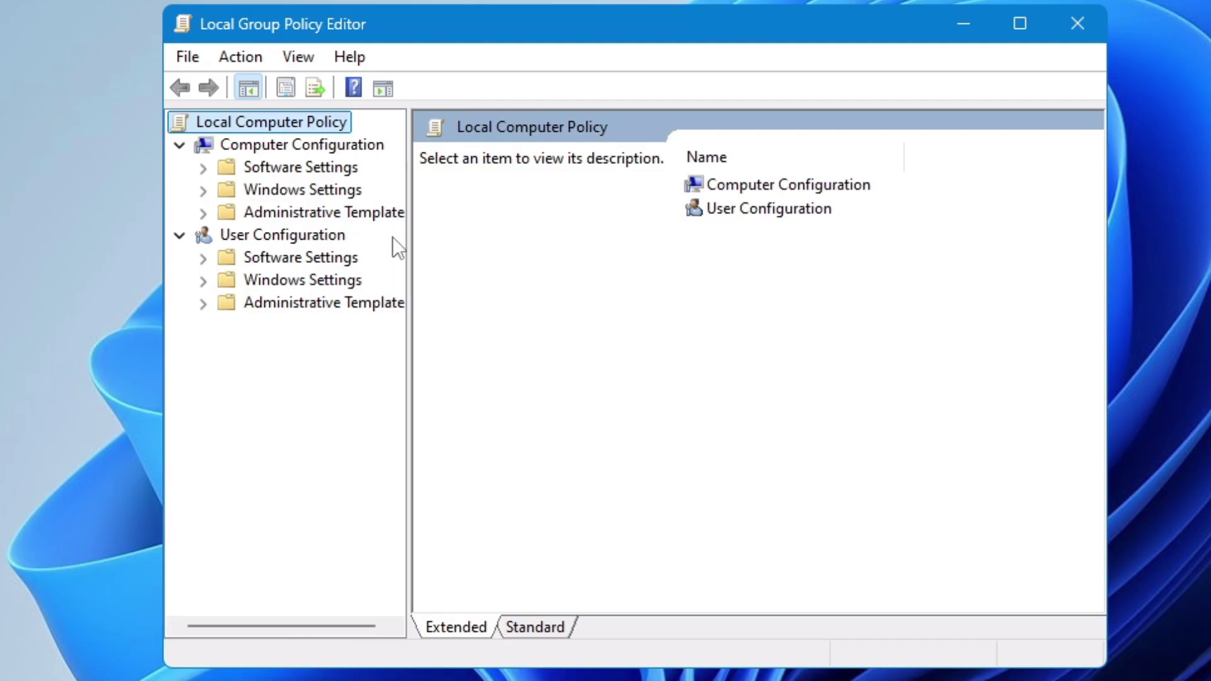
# In Local Group Policy Editor, open the App Privacy settings under Computer Configuration, Administrative Templates, Windows Components.
pyautogui.click(301, 151)
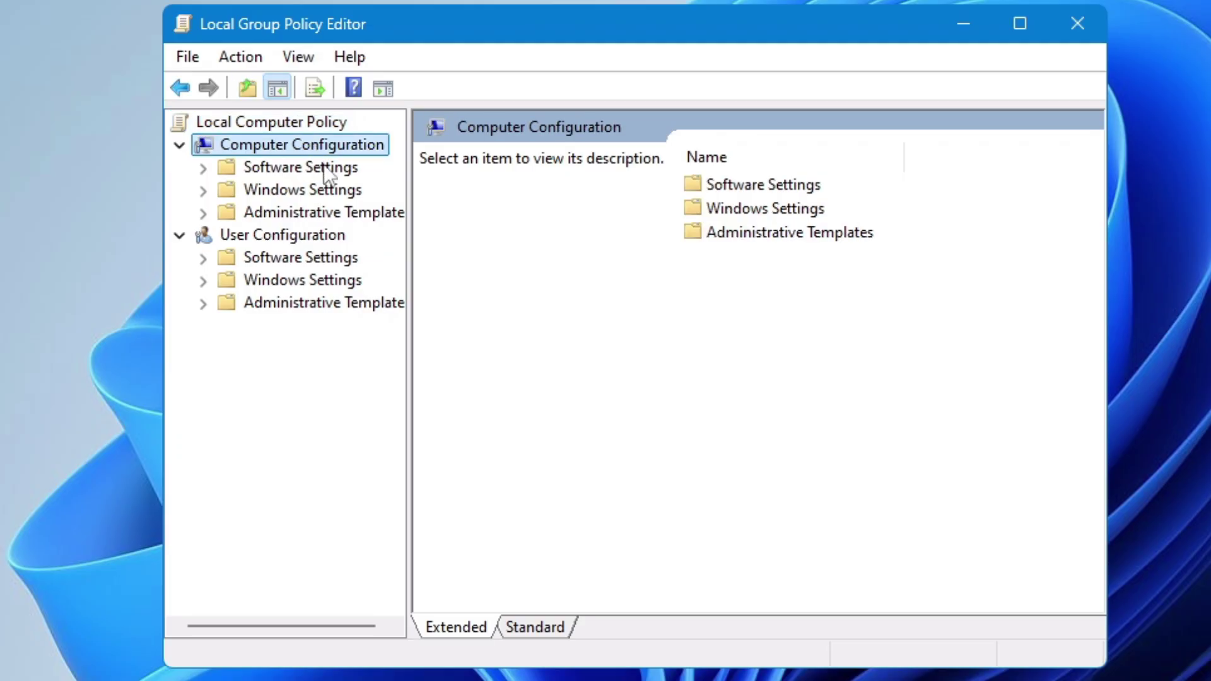
pyautogui.click(328, 215)
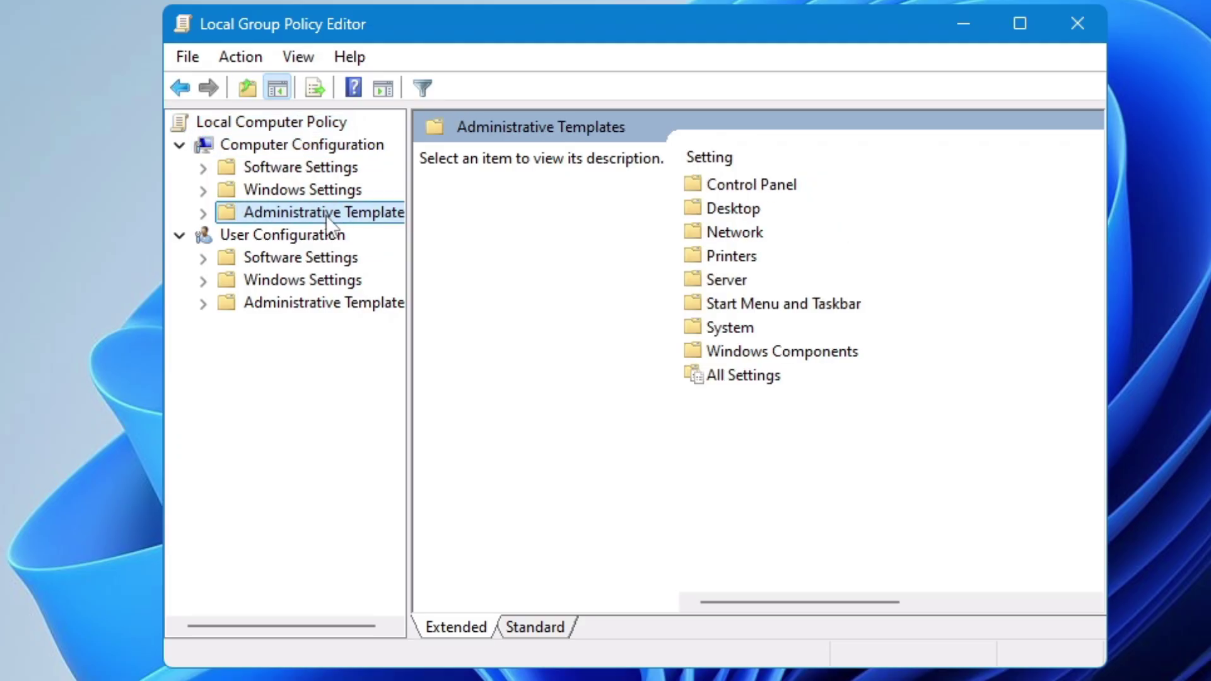
pyautogui.click(745, 358)
pyautogui.doubleClick(745, 357)
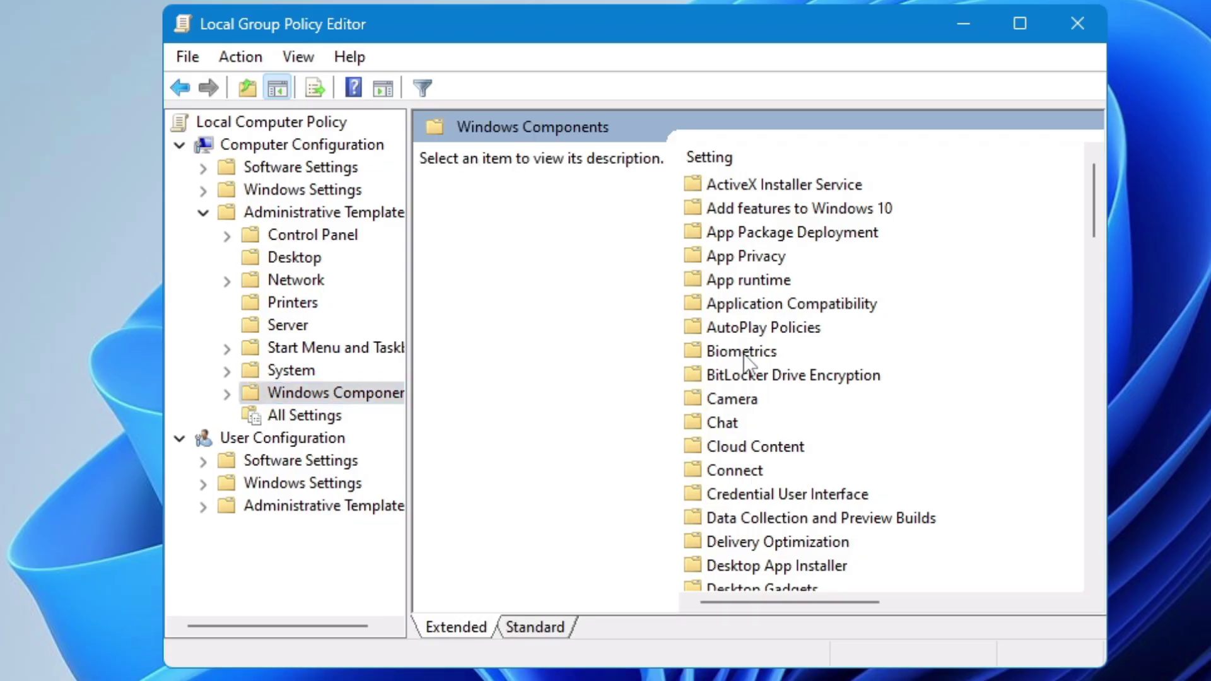
pyautogui.click(745, 261)
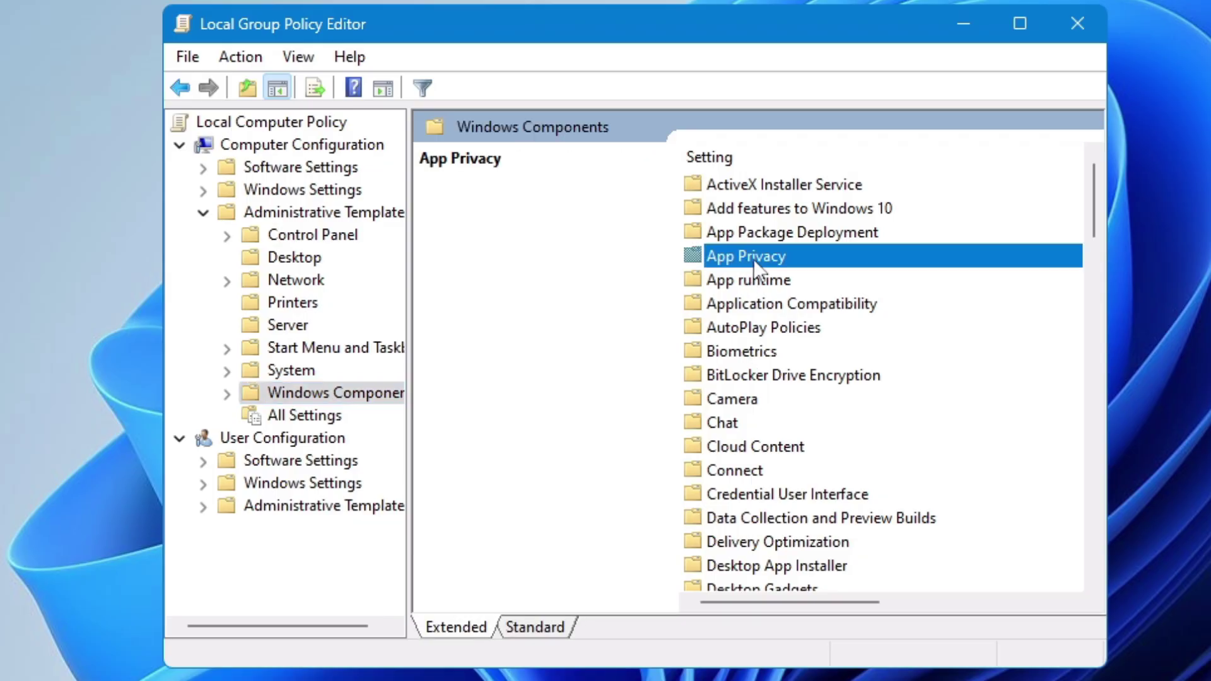
pyautogui.doubleClick(755, 261)
pyautogui.scroll(-3, 757, 282)
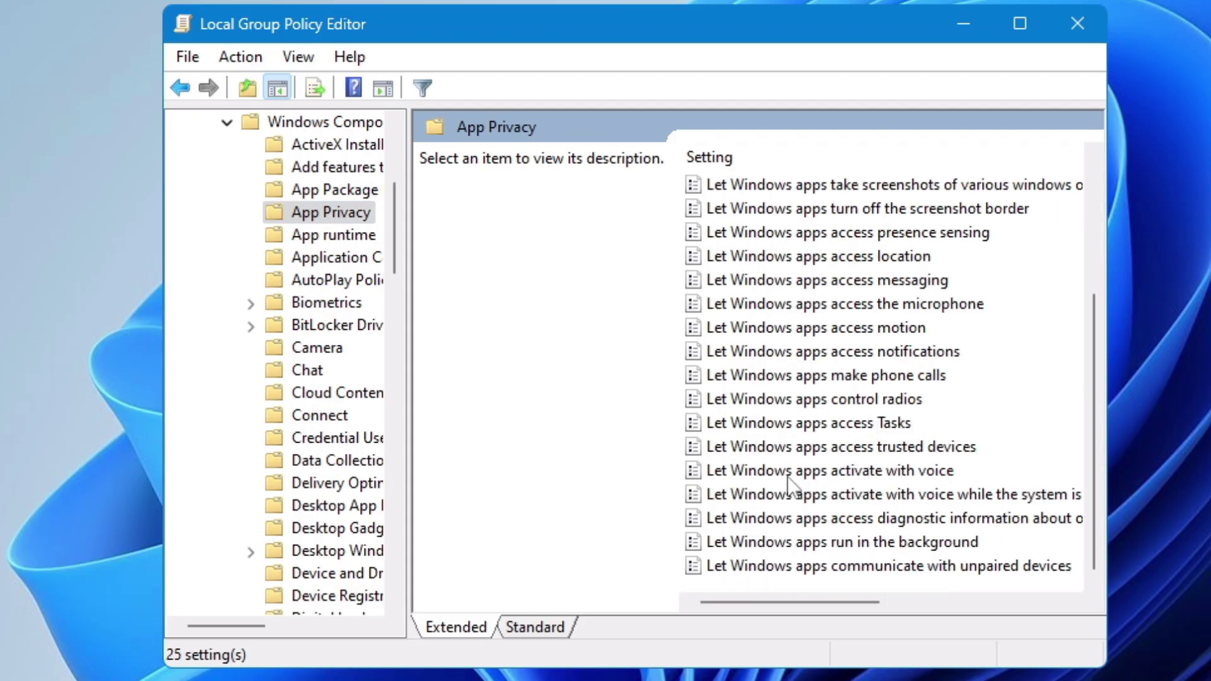
# Enable the "Let Windows apps run in the background" policy with Force Deny as the default for all apps, and close the policy editor.
pyautogui.click(777, 542)
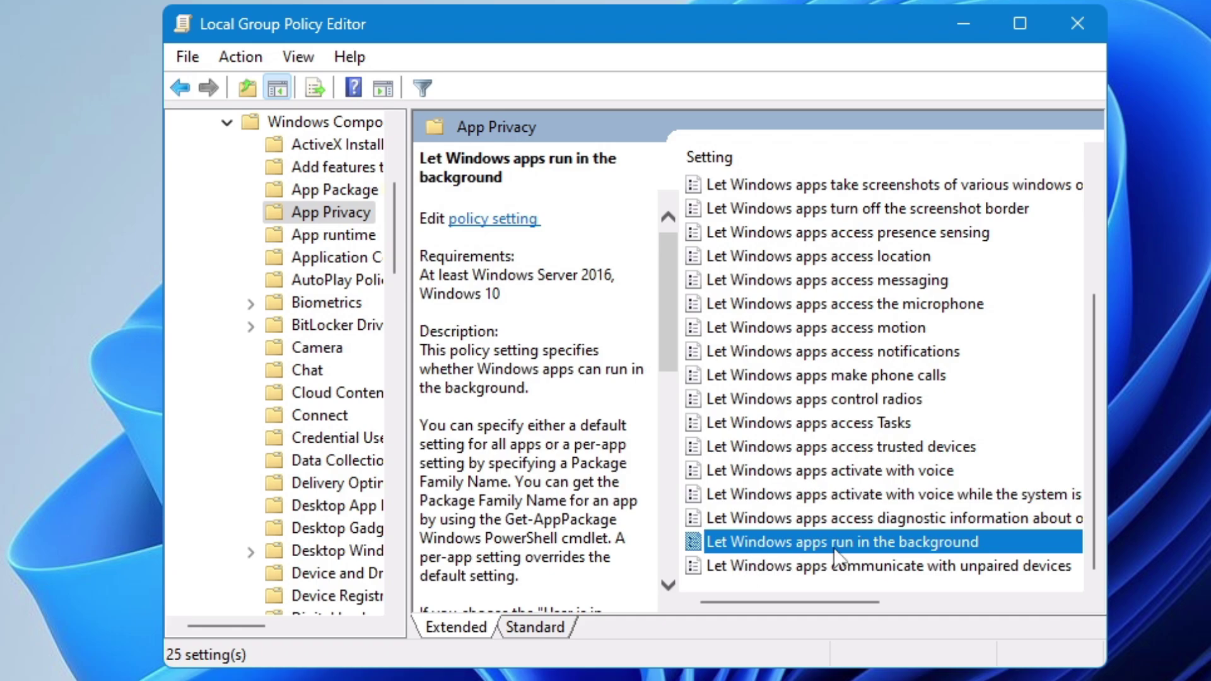
pyautogui.doubleClick(893, 544)
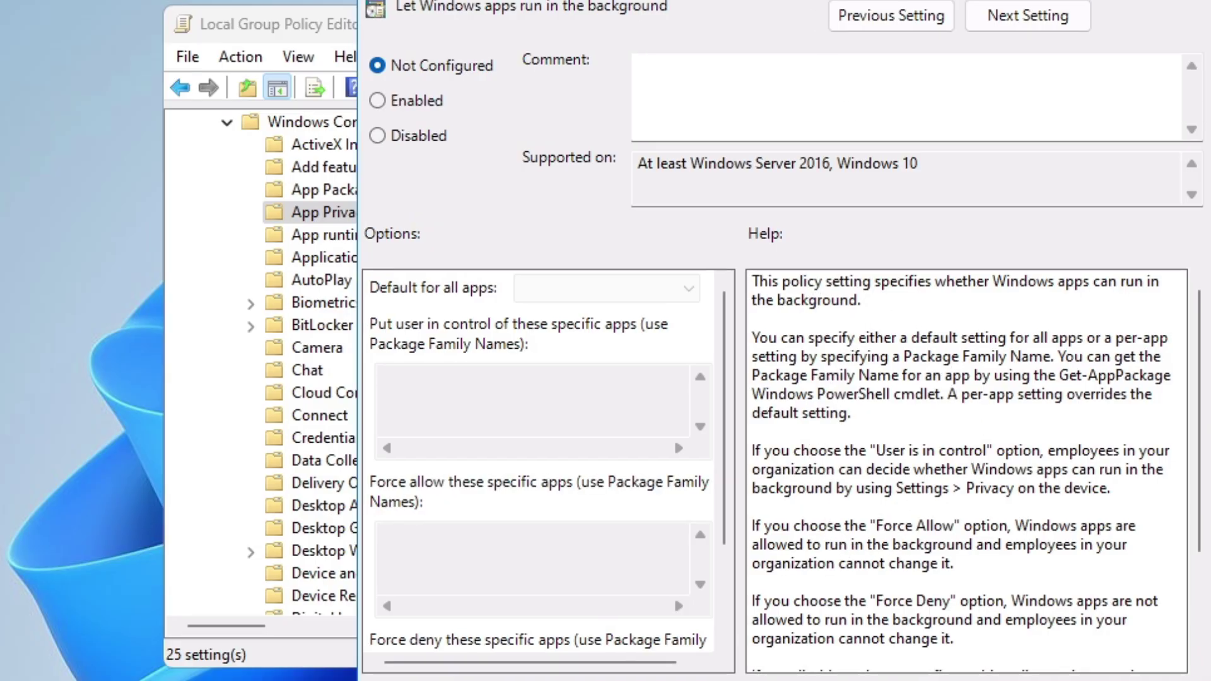
pyautogui.click(377, 100)
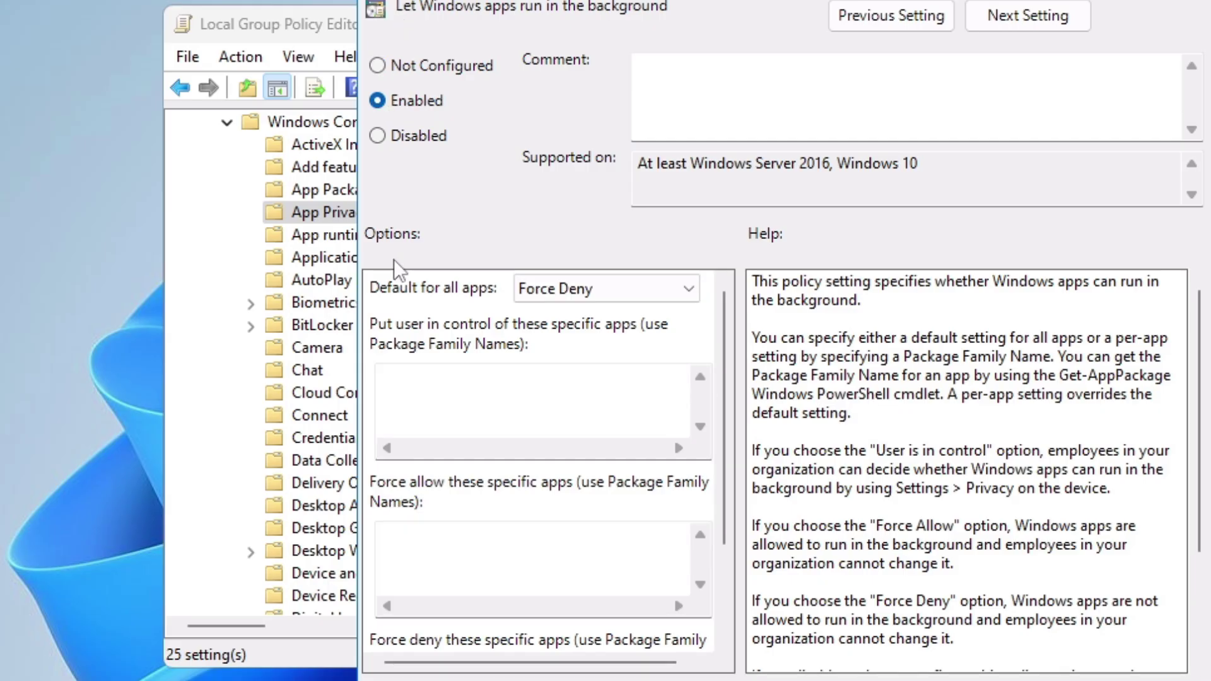
pyautogui.click(580, 292)
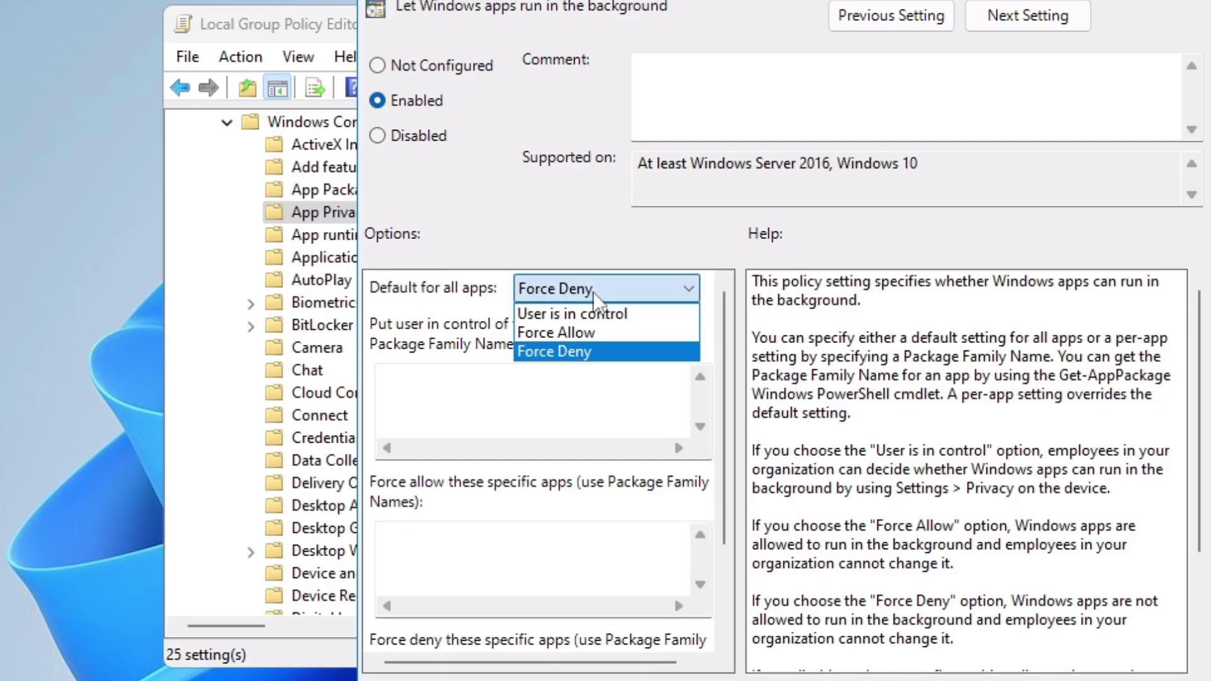
pyautogui.click(574, 350)
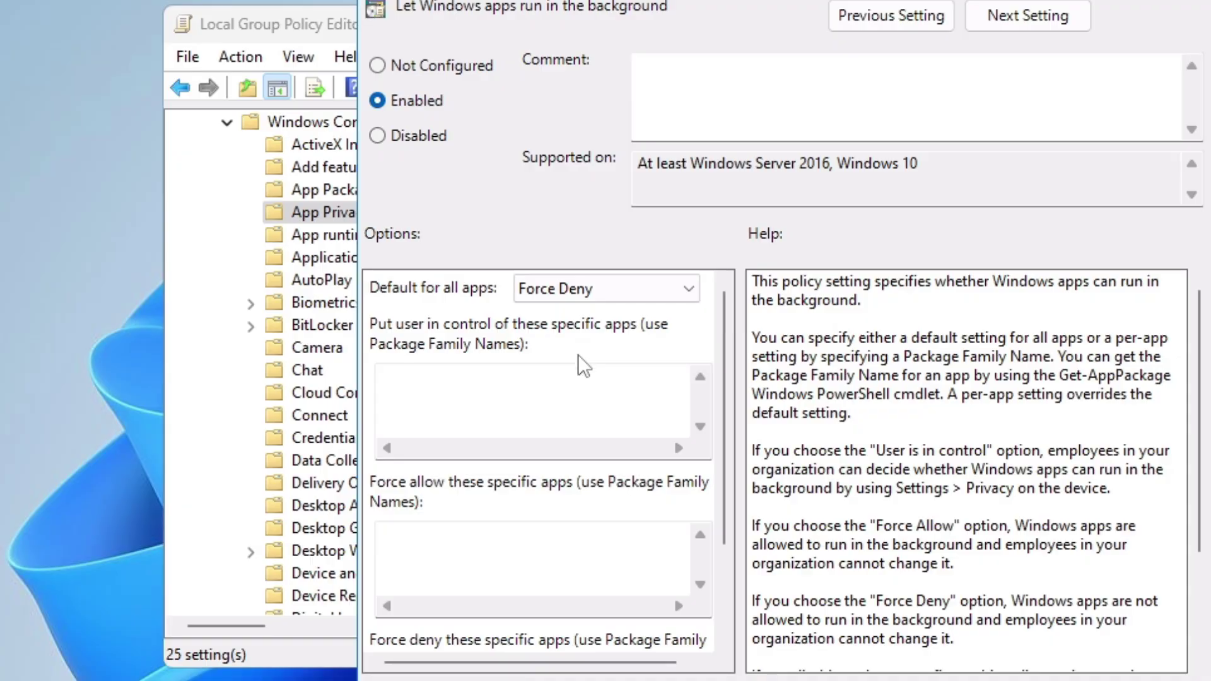
pyautogui.press('Return')
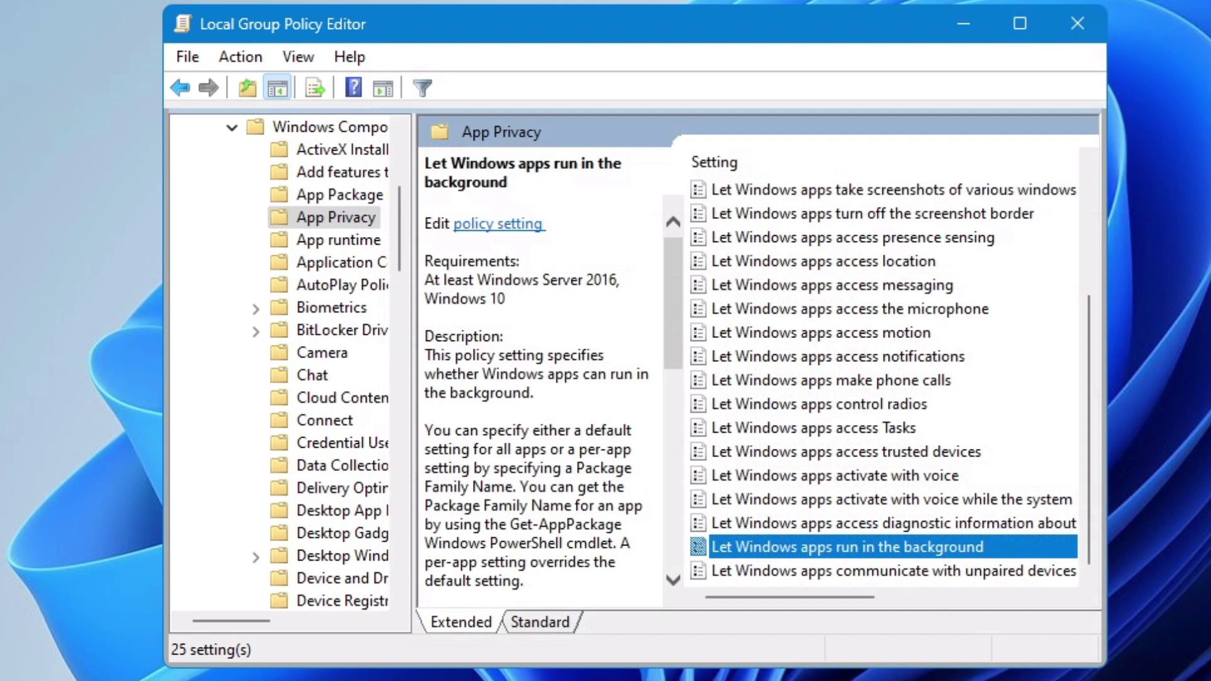
pyautogui.click(1085, 31)
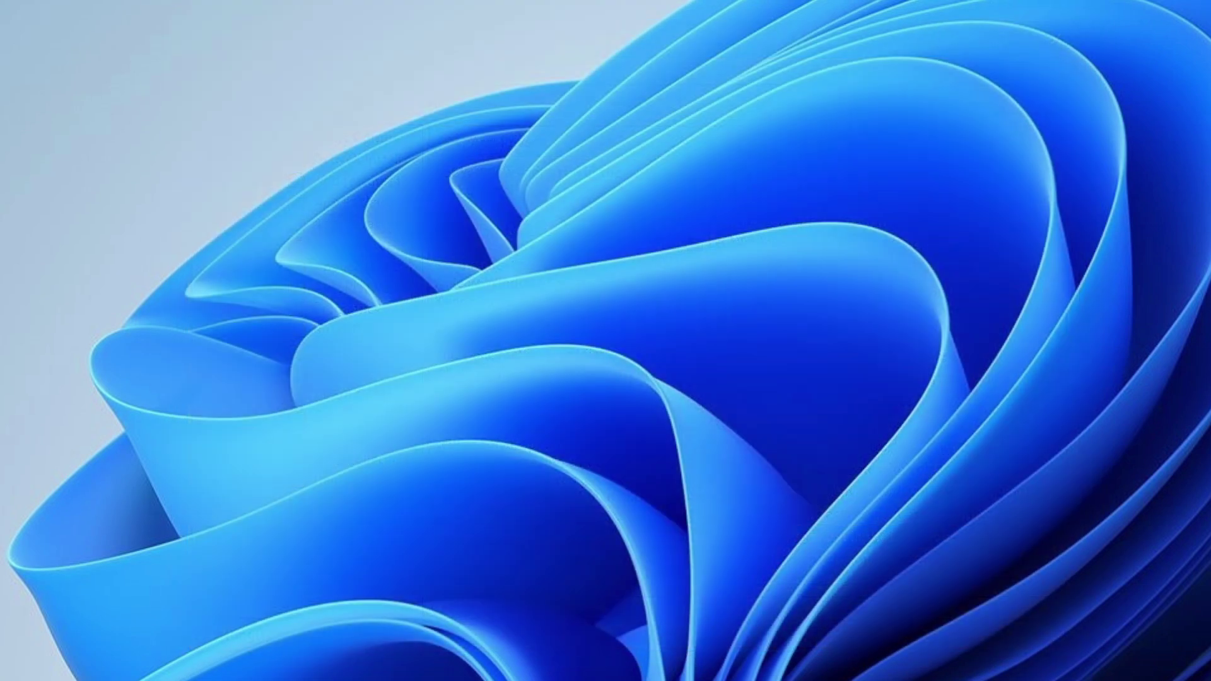
# In Windows Settings, open the advanced options of the installed app Quick Assist and look through them for background permissions.
pyautogui.press('super+x')
pyautogui.press('n')
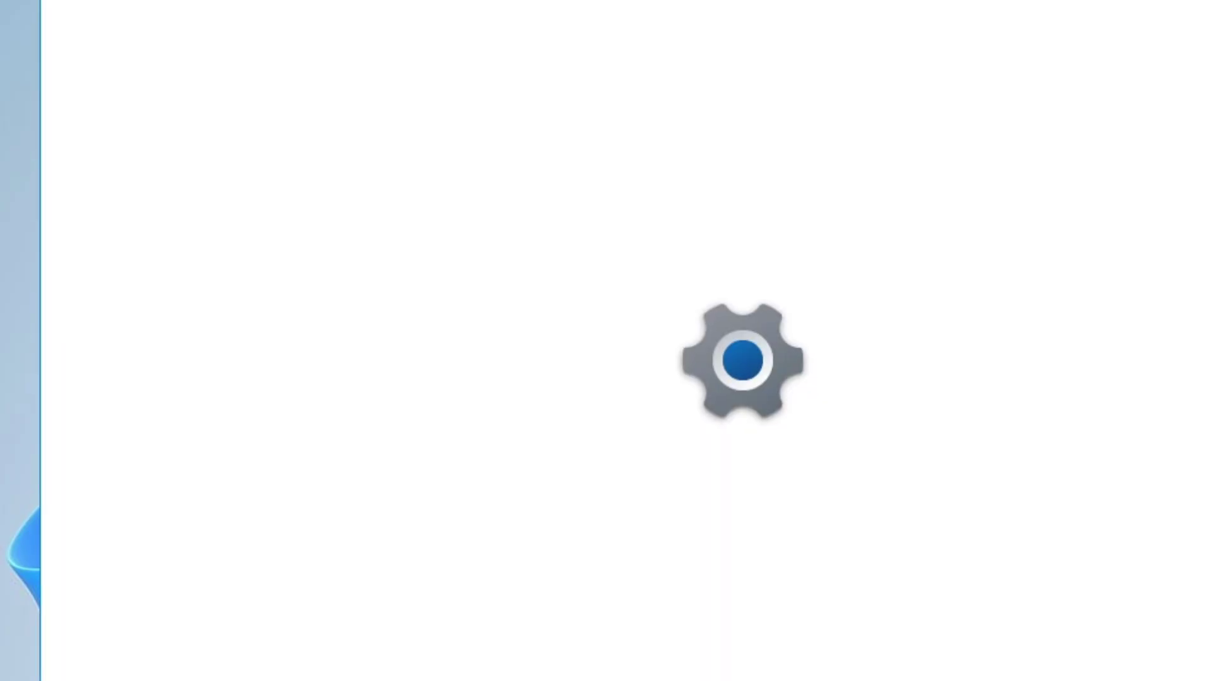
pyautogui.click(282, 378)
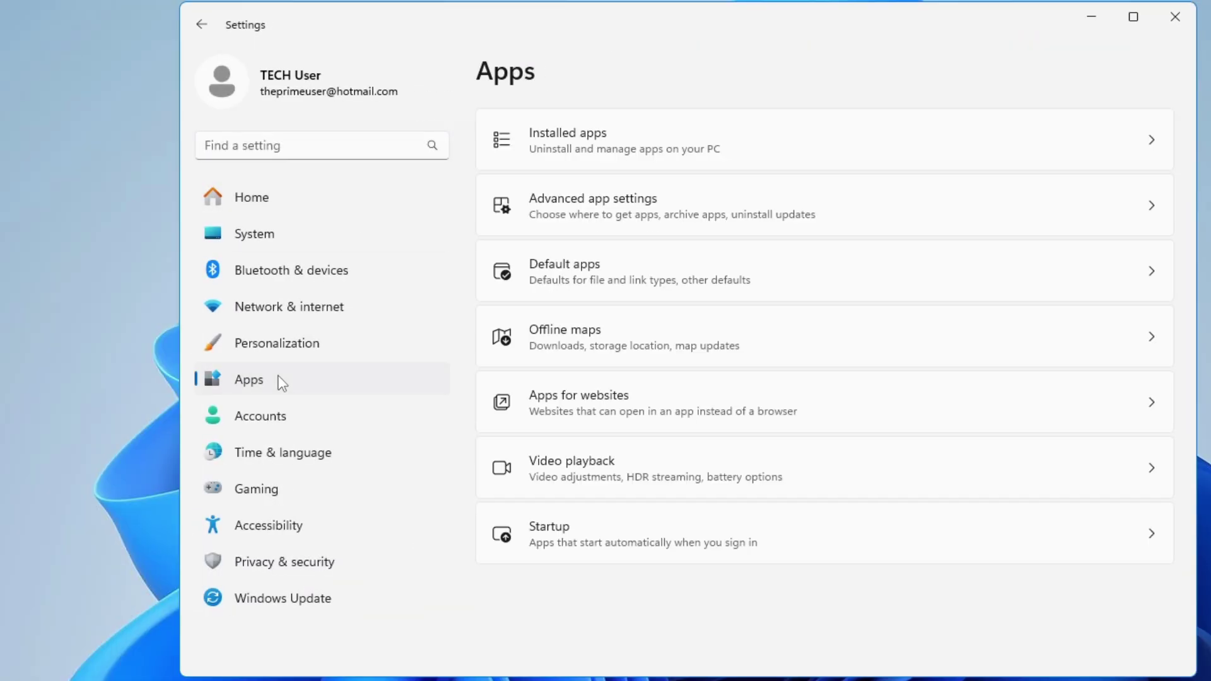
pyautogui.click(579, 156)
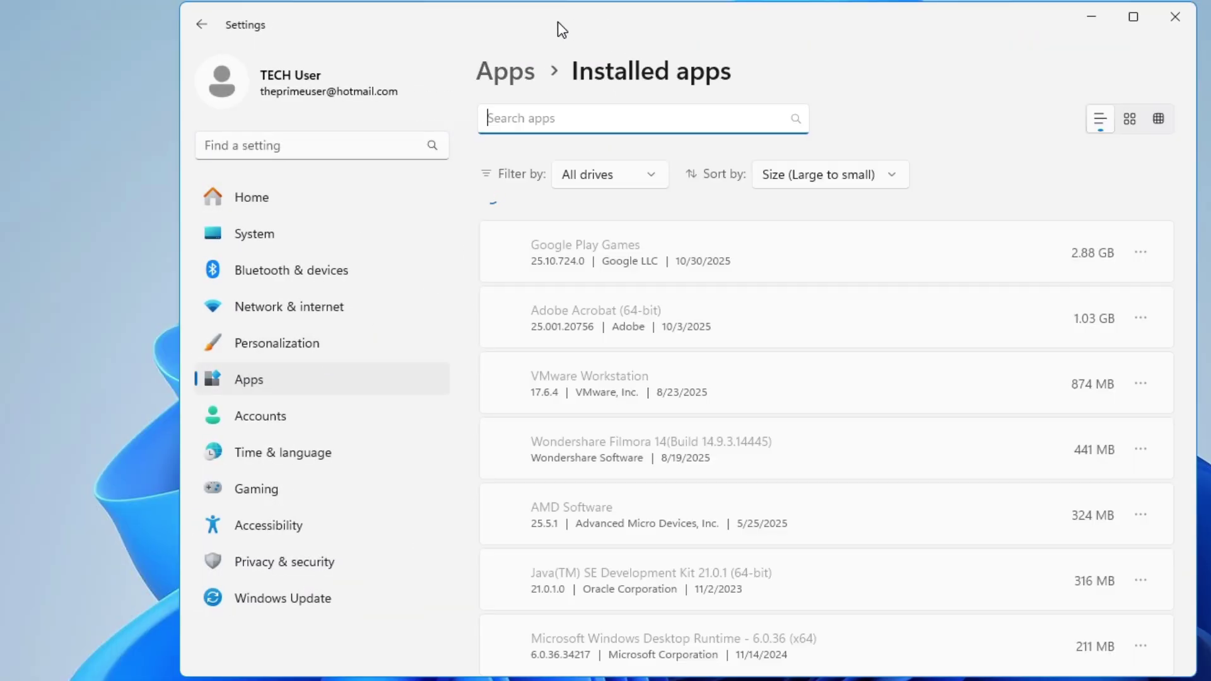
pyautogui.scroll(-15, 1096, 335)
pyautogui.click(1141, 315)
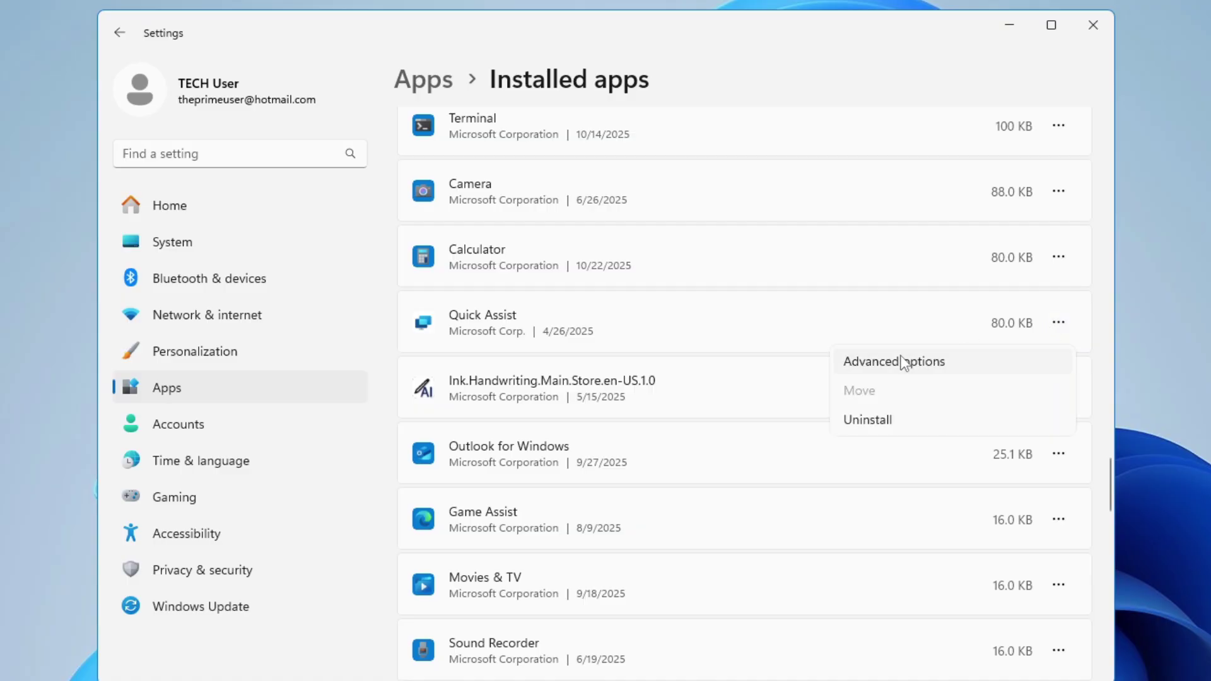
pyautogui.click(916, 361)
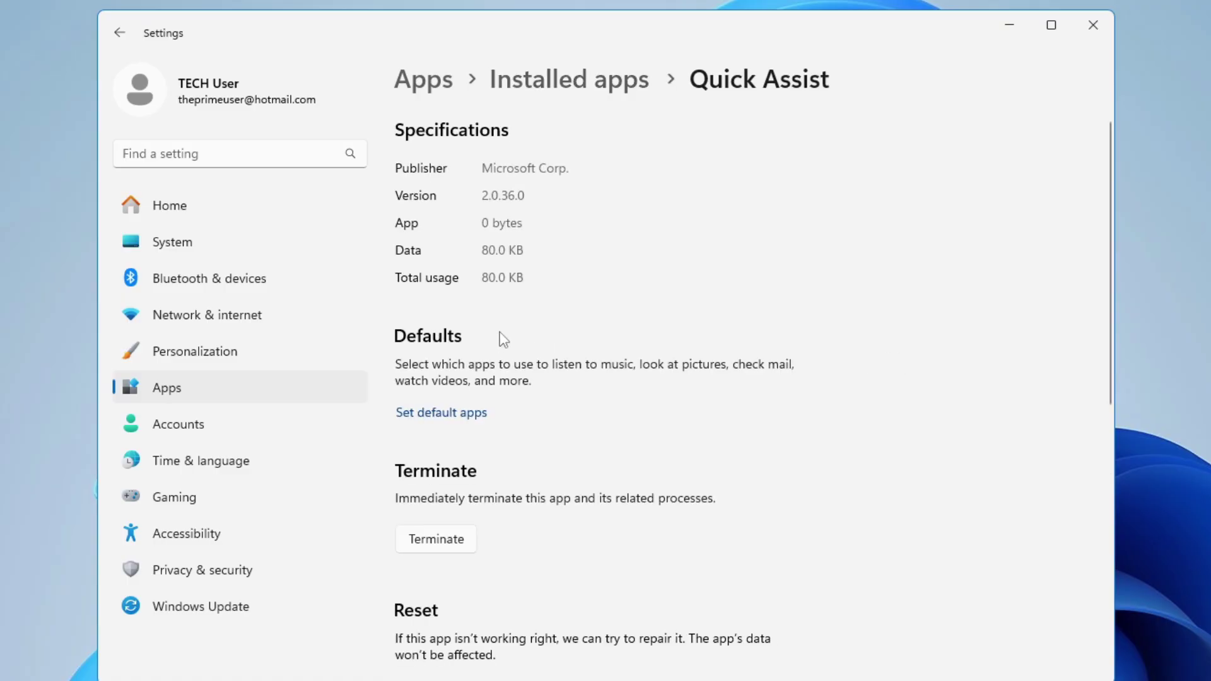
pyautogui.scroll(-6, 500, 427)
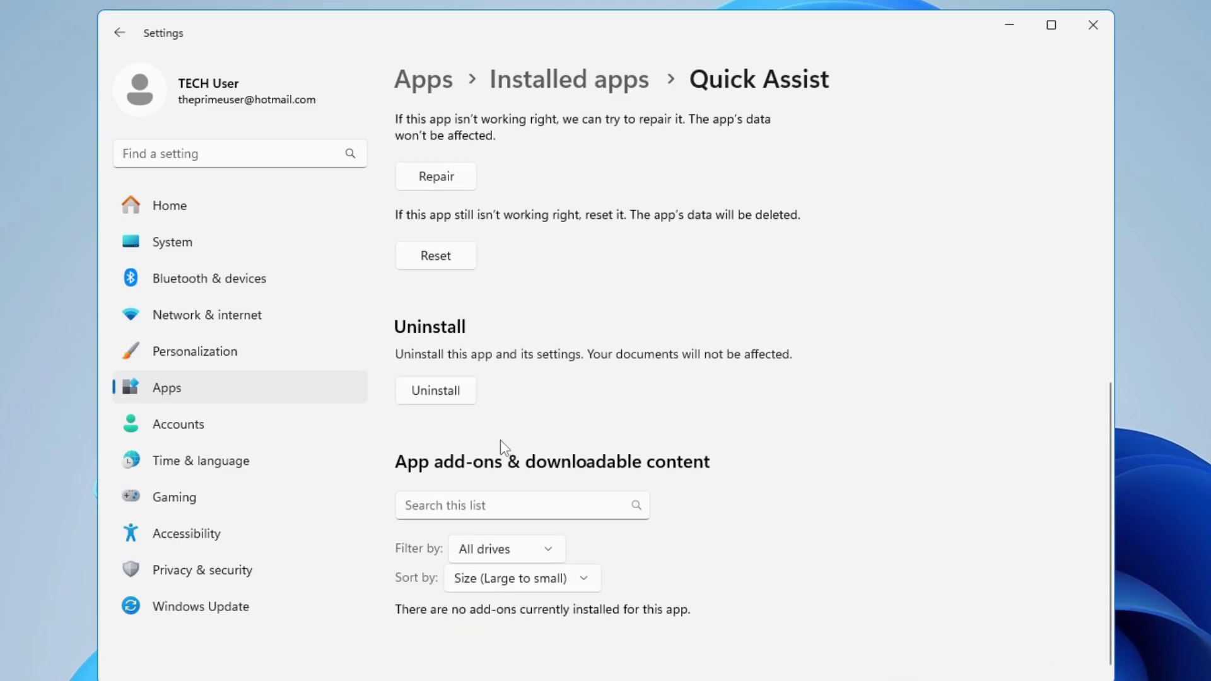
pyautogui.scroll(6, 503, 444)
pyautogui.scroll(2, 501, 439)
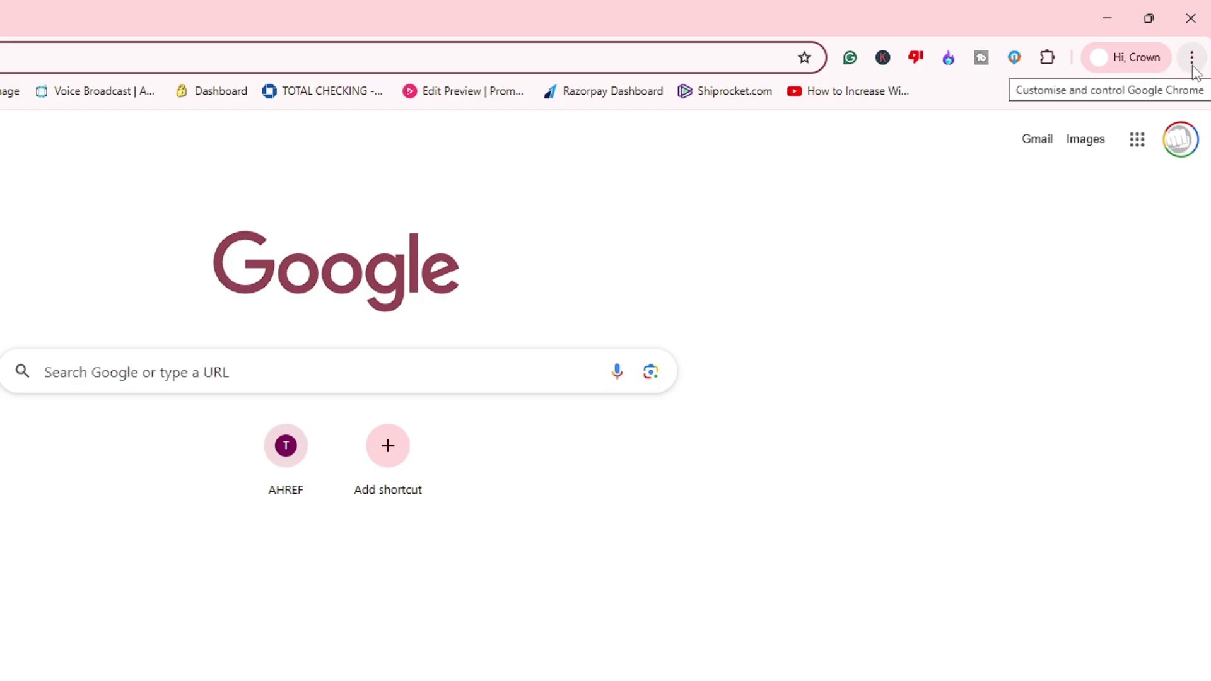
# Switch to Google Chrome and turn off continuing to run background apps when Chrome is closed in its System settings.
pyautogui.click(1192, 63)
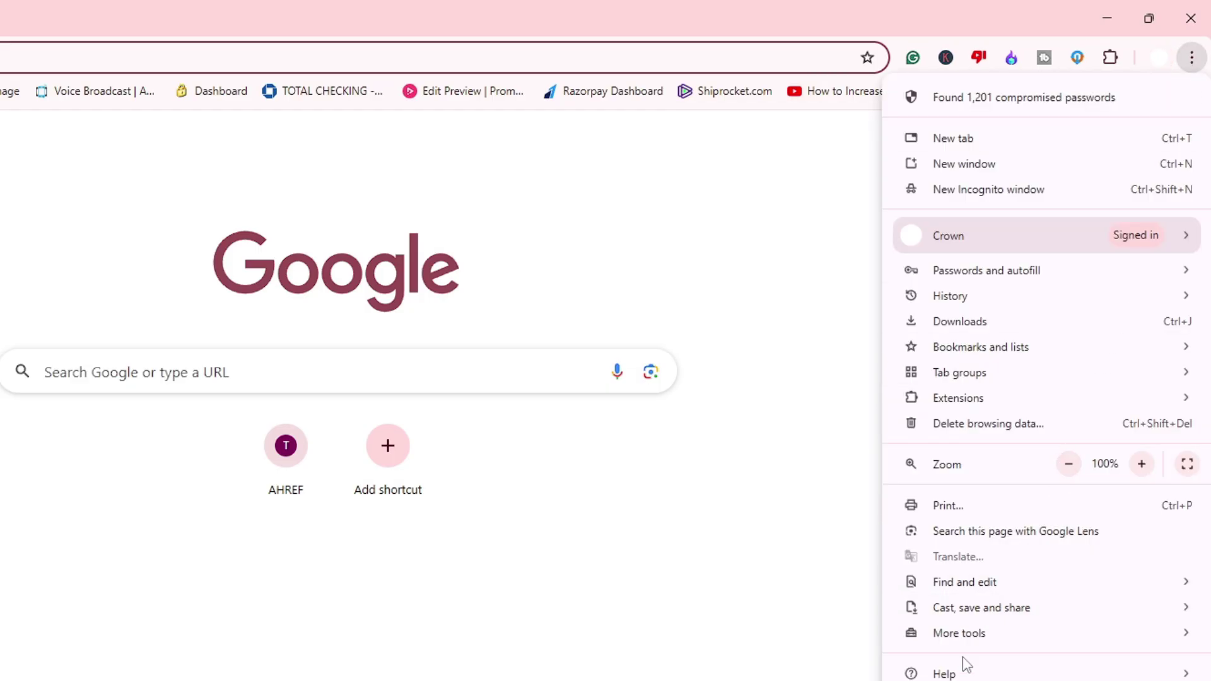
pyautogui.click(959, 680)
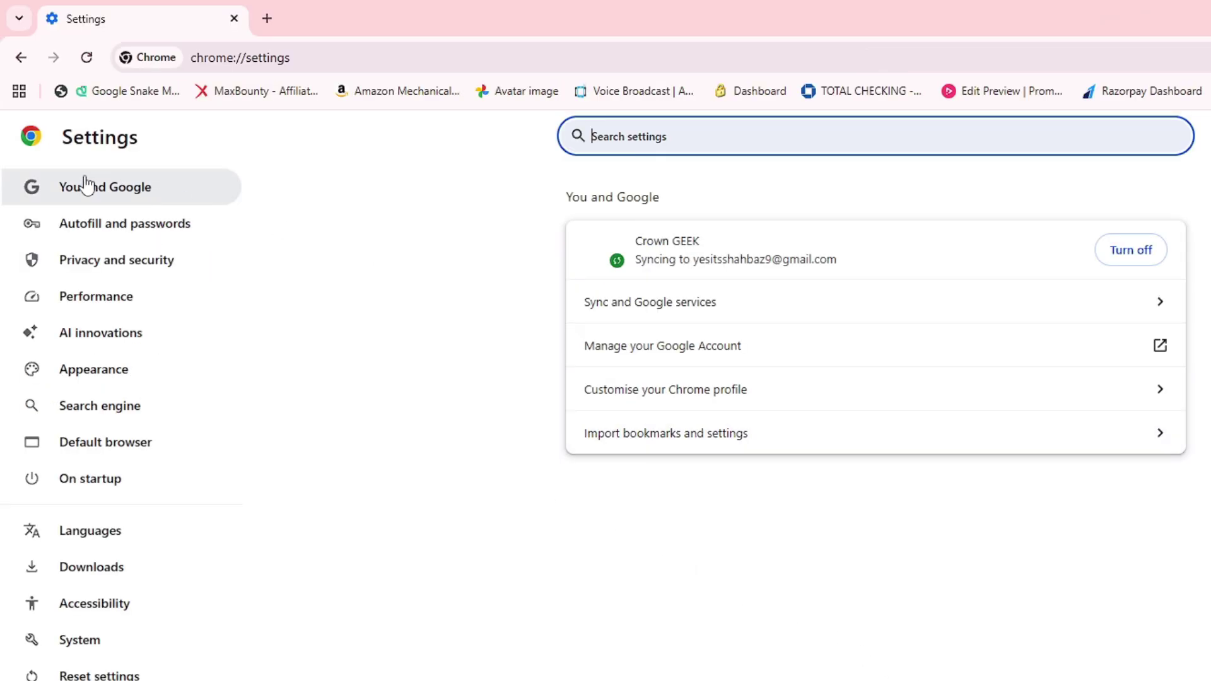
pyautogui.click(88, 651)
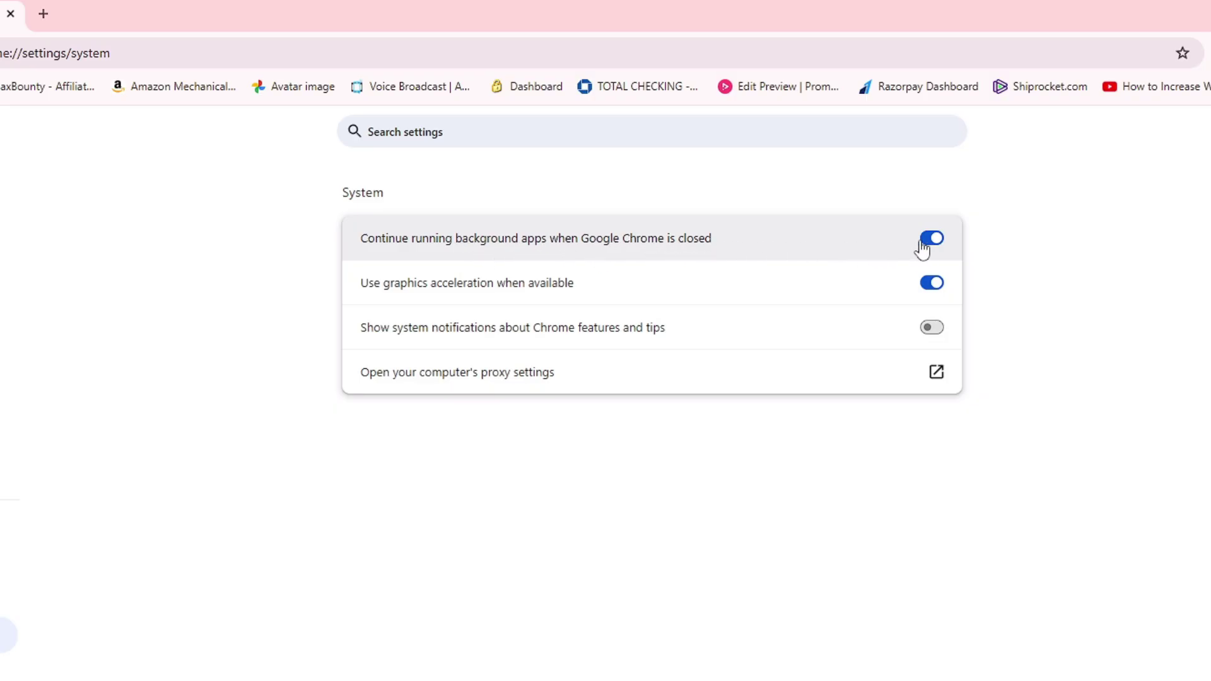
pyautogui.click(942, 250)
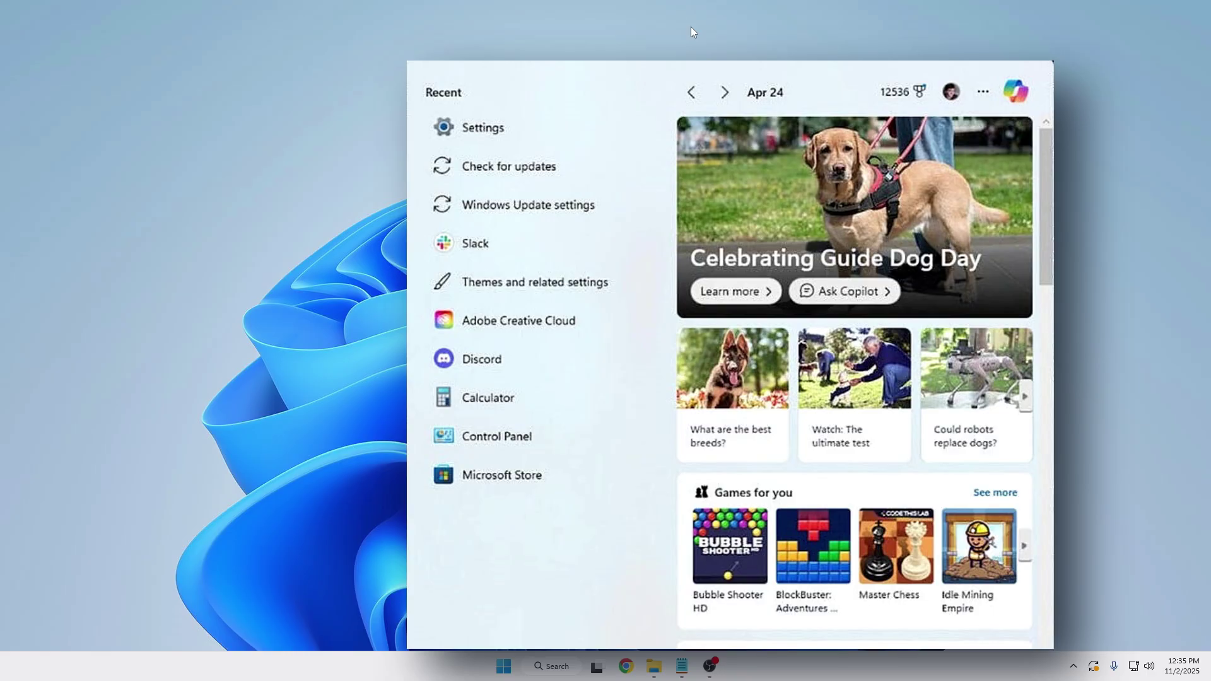
# Switch to Windows Settings and open Recommendations & offers under Privacy & security.
pyautogui.press('Escape')
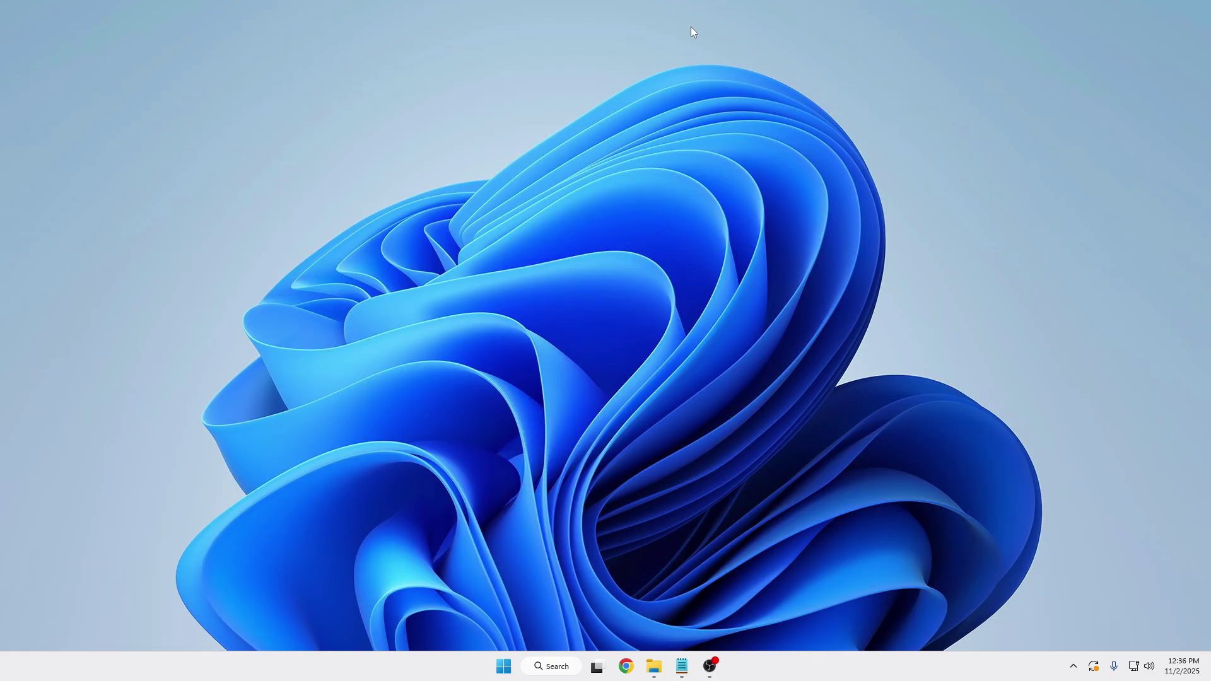
pyautogui.rightClick(509, 667)
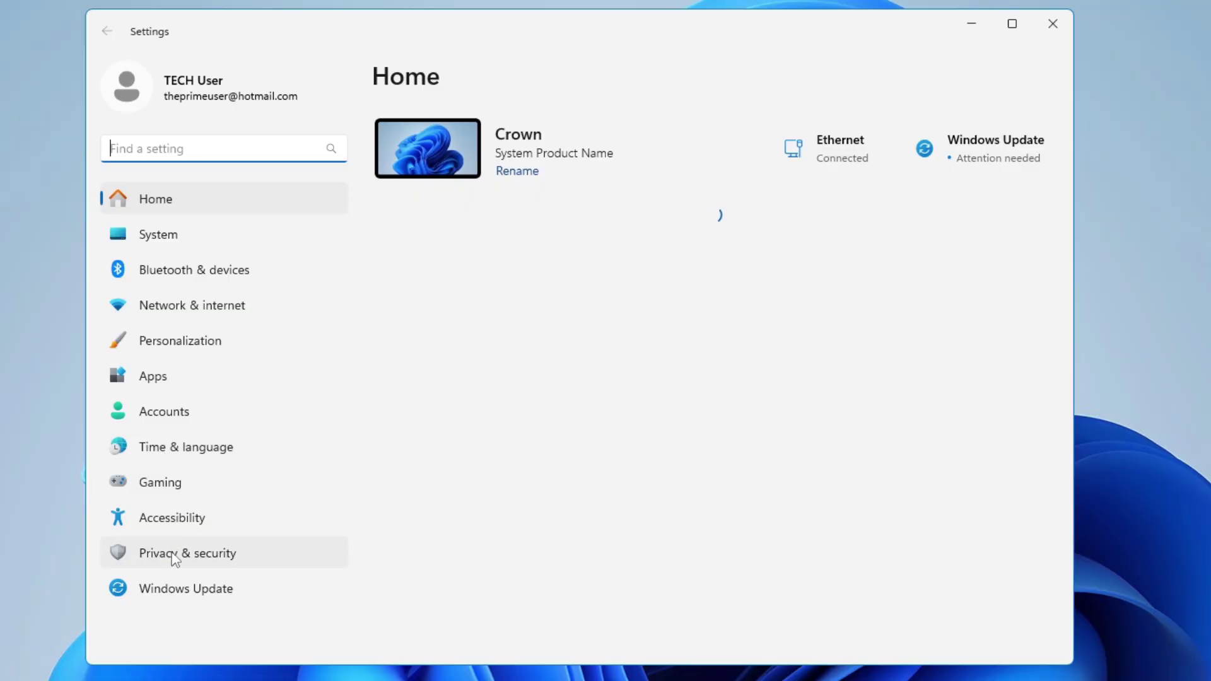
pyautogui.click(170, 558)
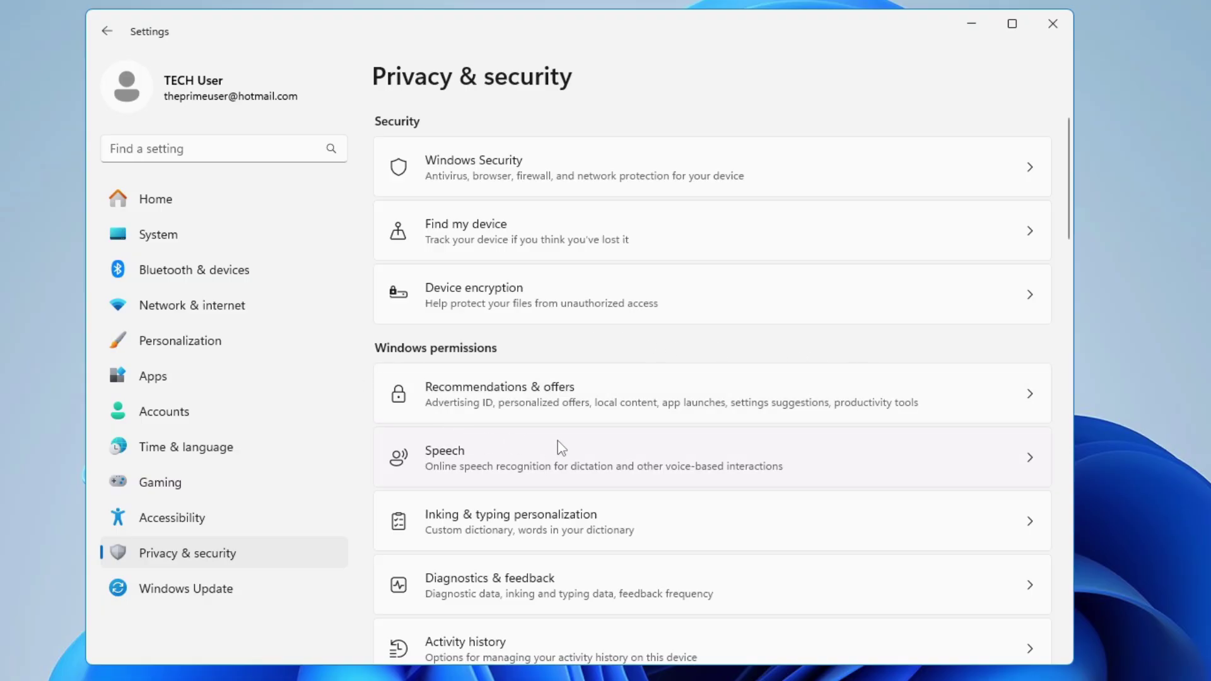
pyautogui.click(586, 398)
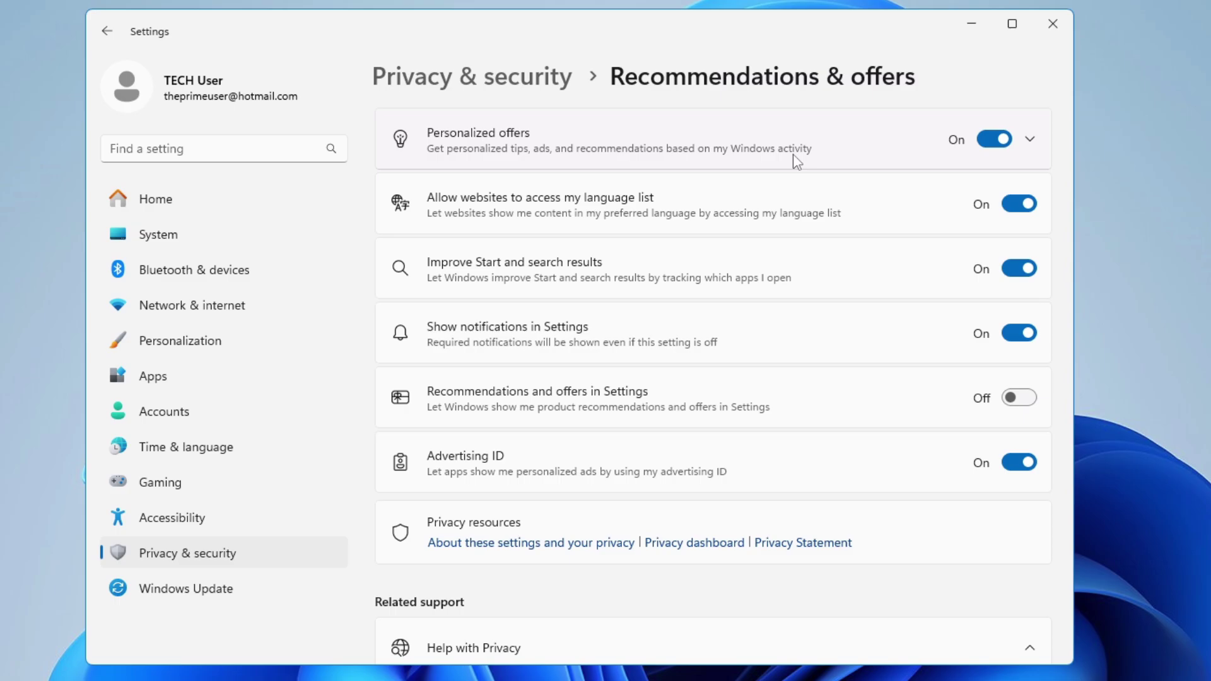
# Turn off personalized offers, website access to the language list, improved Start and search results, notifications in Settings, and Advertising ID.
pyautogui.click(994, 139)
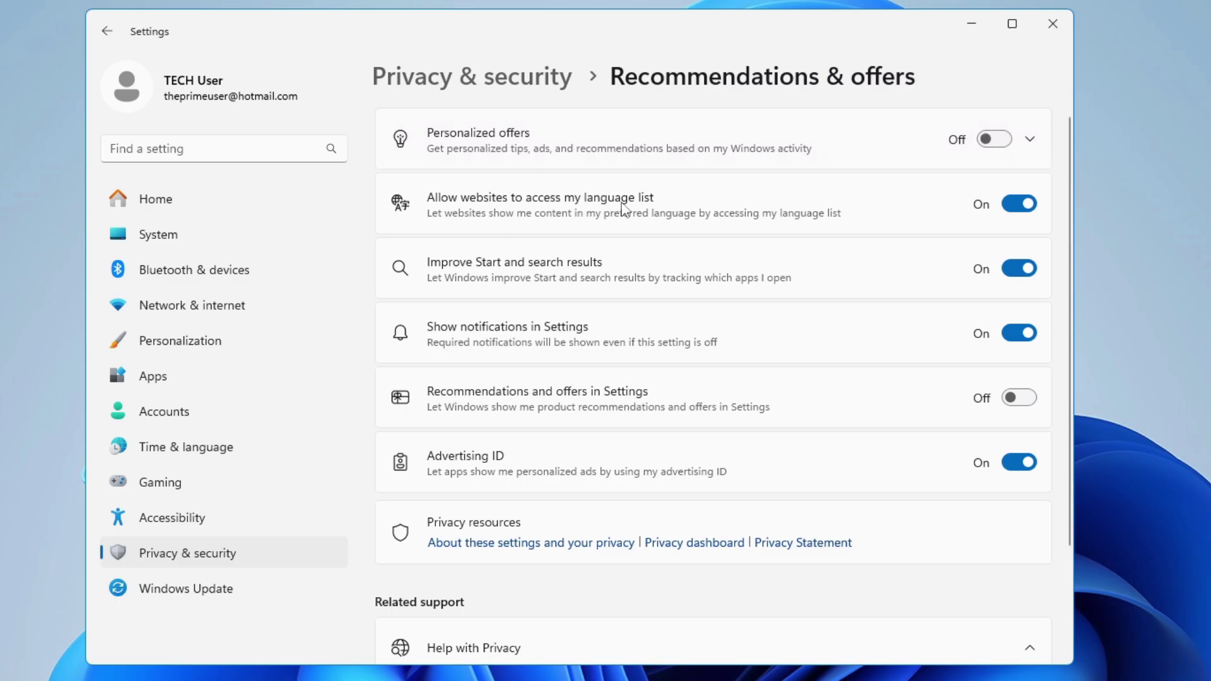
pyautogui.click(1019, 204)
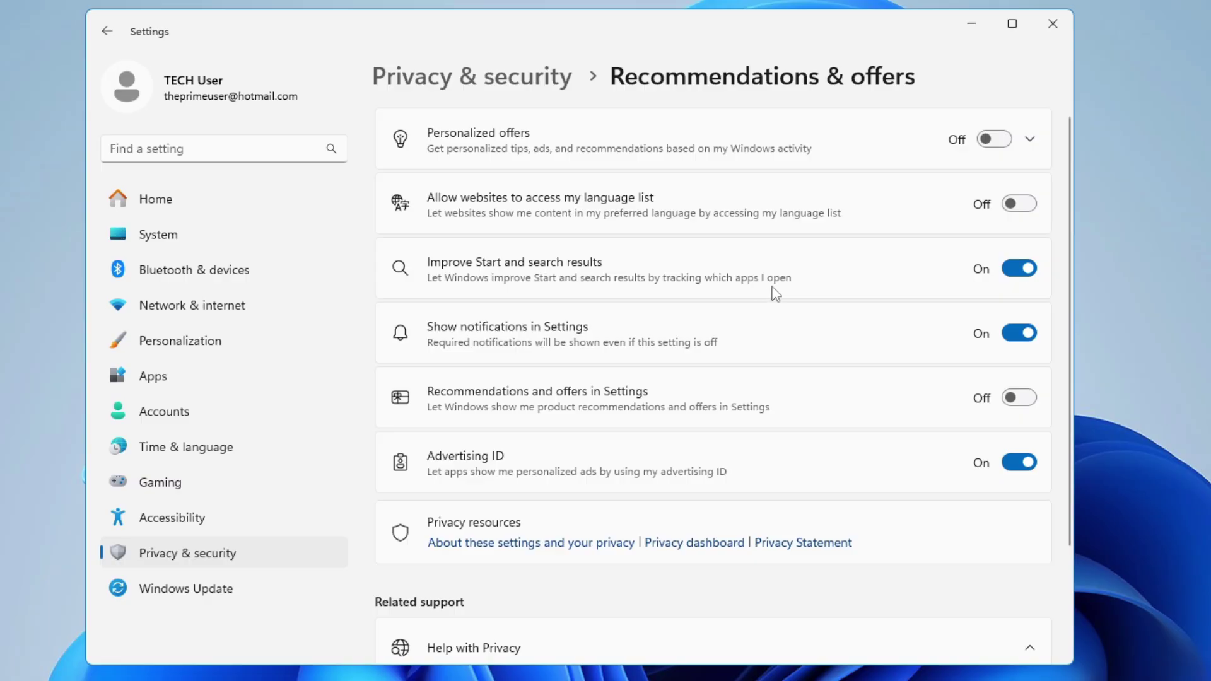
pyautogui.click(1019, 268)
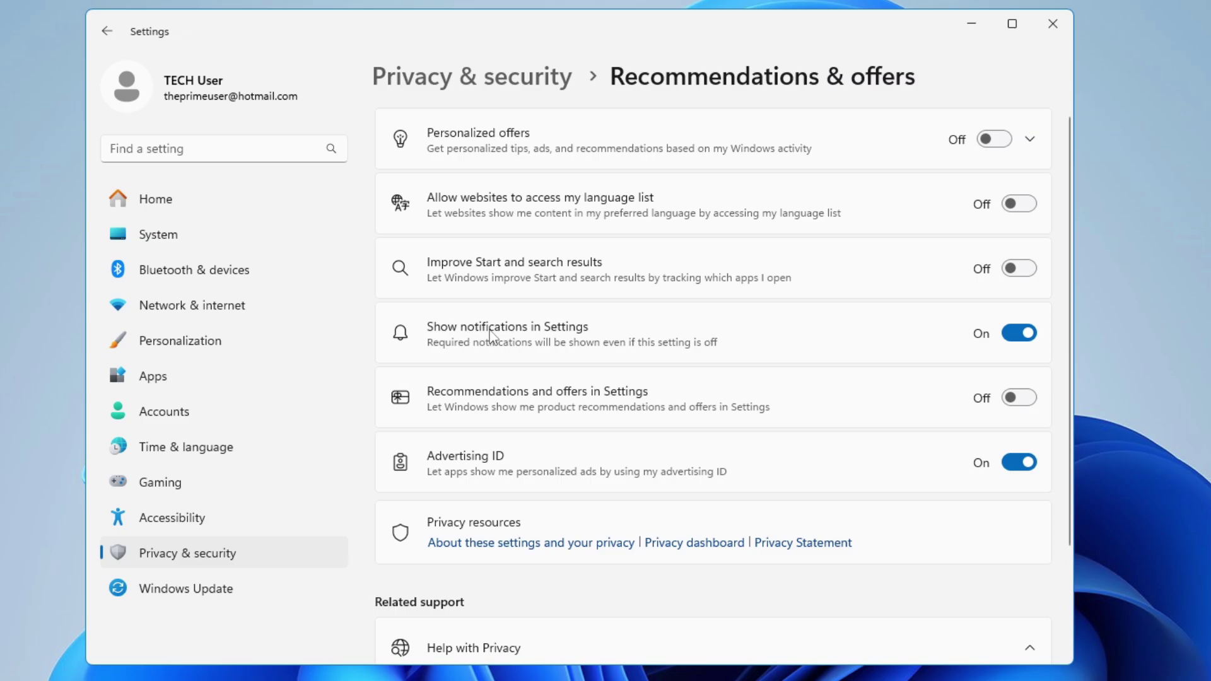
pyautogui.click(1002, 336)
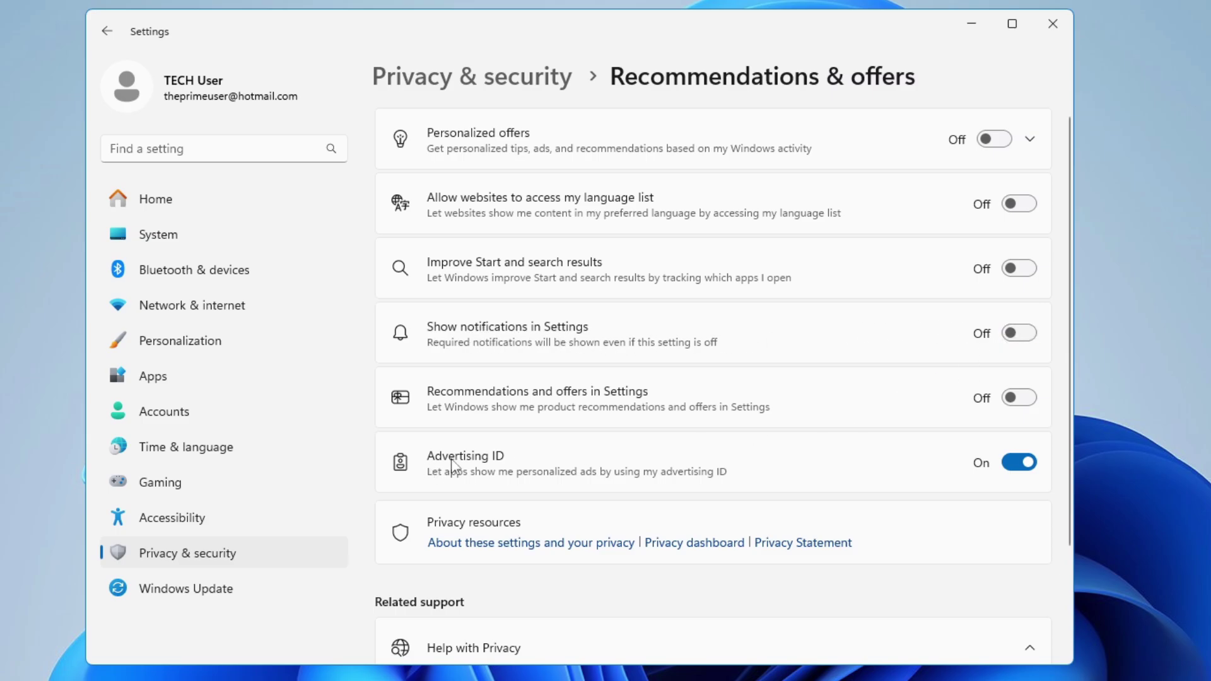
pyautogui.click(1022, 465)
pyautogui.scroll(-2, 793, 489)
pyautogui.click(107, 31)
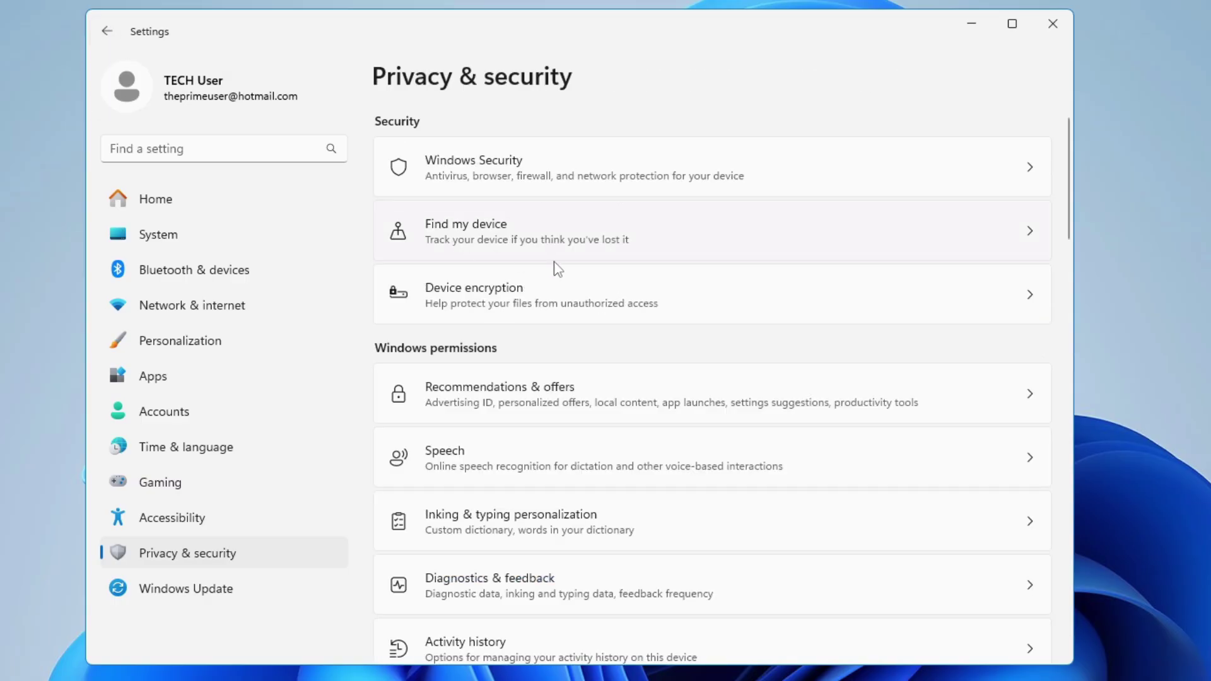
# Check the online speech recognition and custom inking and typing dictionary settings under Windows permissions.
pyautogui.scroll(-2, 536, 280)
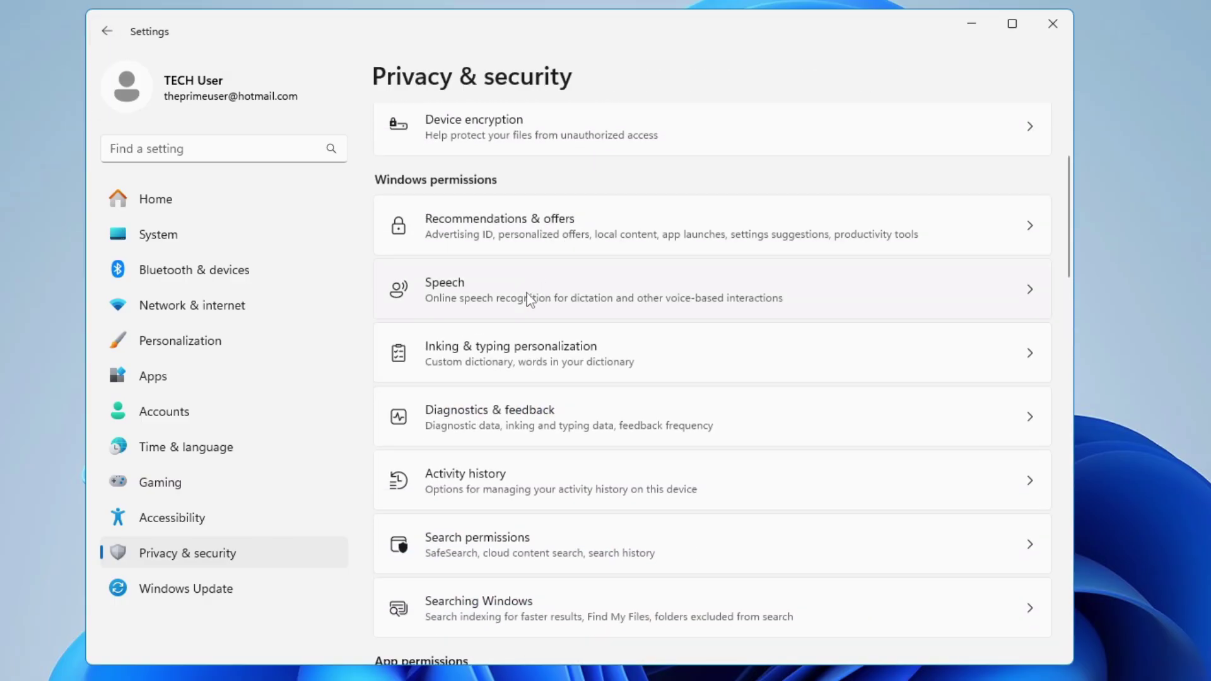
pyautogui.click(528, 292)
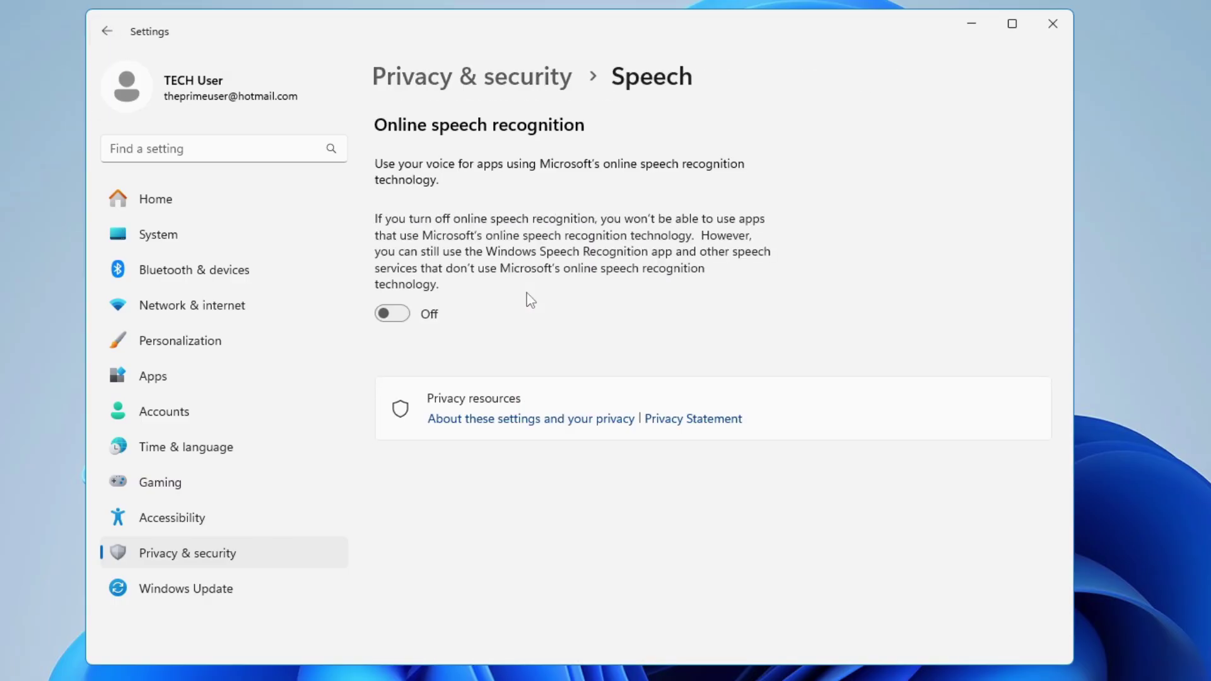
pyautogui.click(106, 31)
pyautogui.scroll(-1, 538, 360)
pyautogui.click(497, 434)
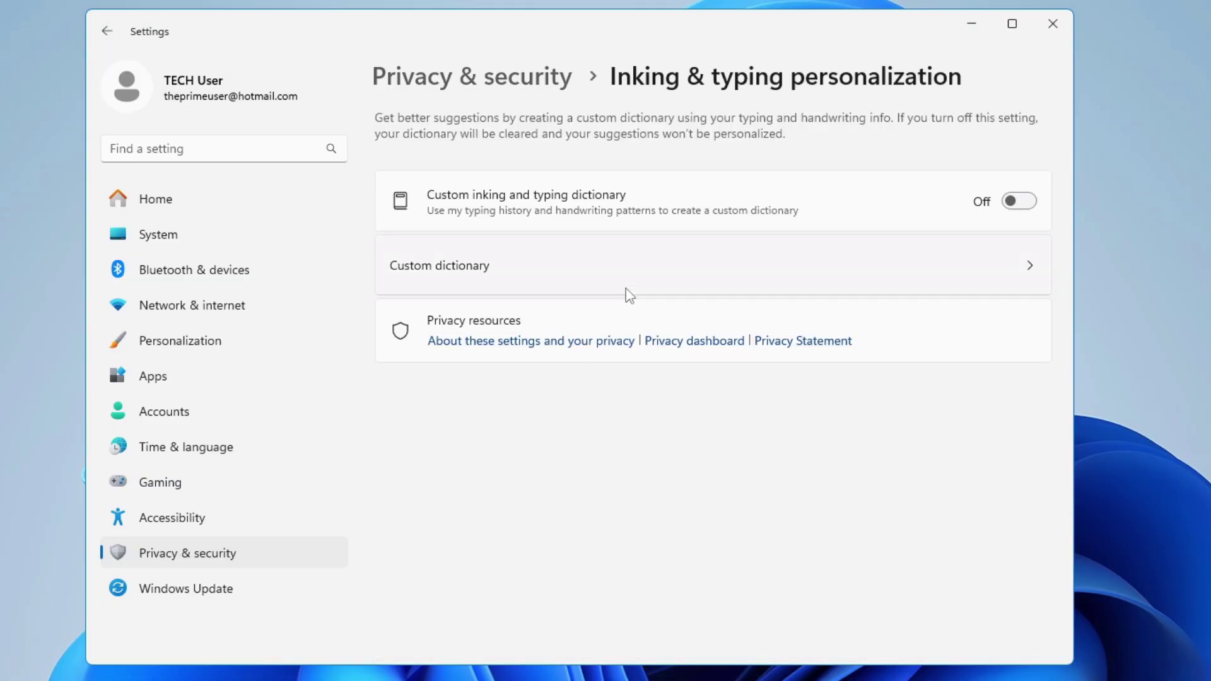
pyautogui.click(106, 33)
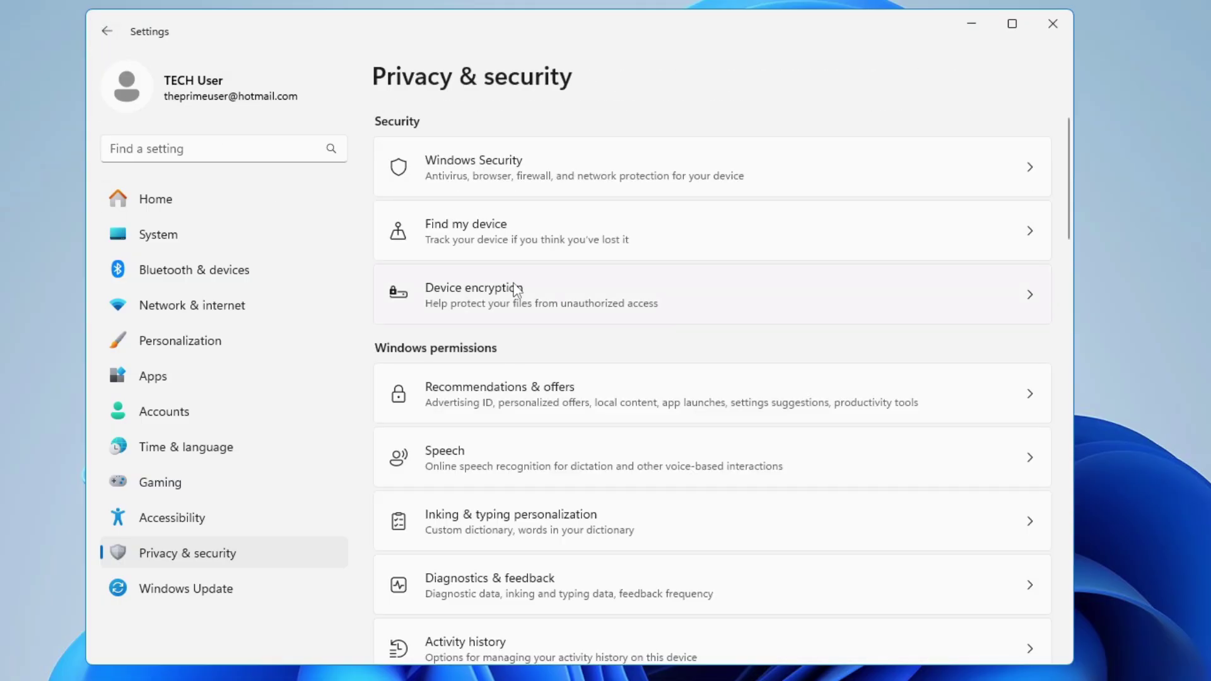
# Check the Location services setting under App permissions and return to the list of permissions.
pyautogui.scroll(-8, 473, 252)
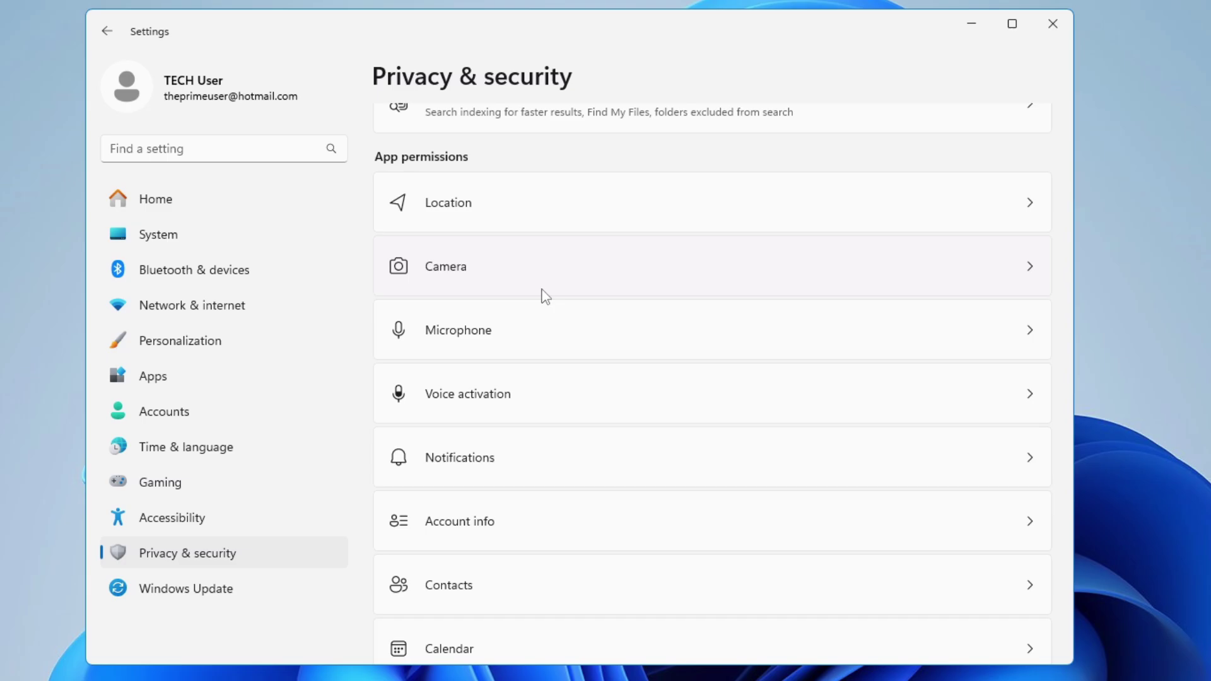
pyautogui.click(538, 209)
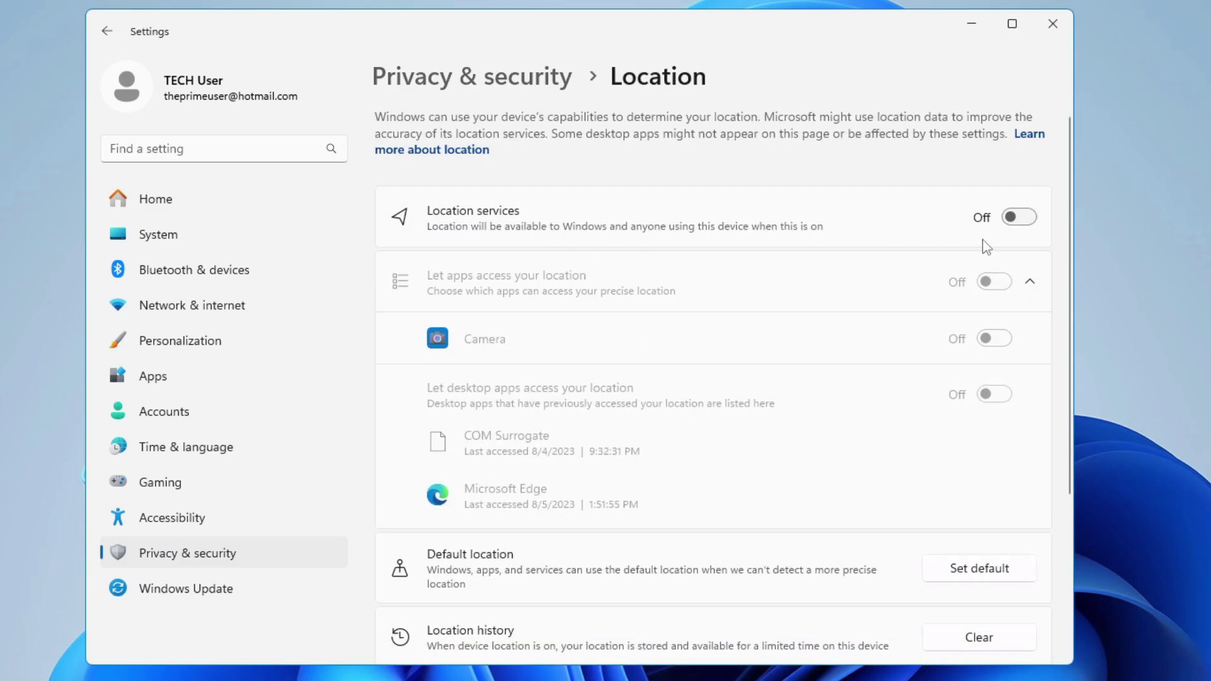
pyautogui.hotkey('alt', 'Left')
pyautogui.scroll(-3, 555, 309)
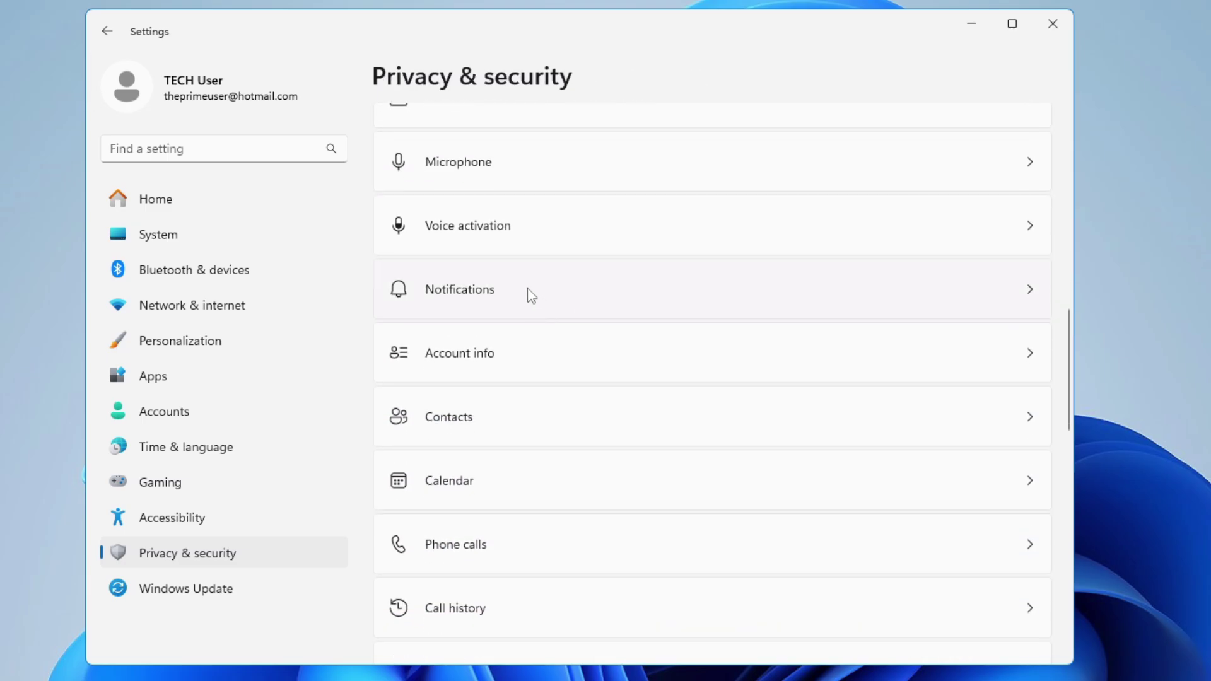
pyautogui.scroll(1, 458, 189)
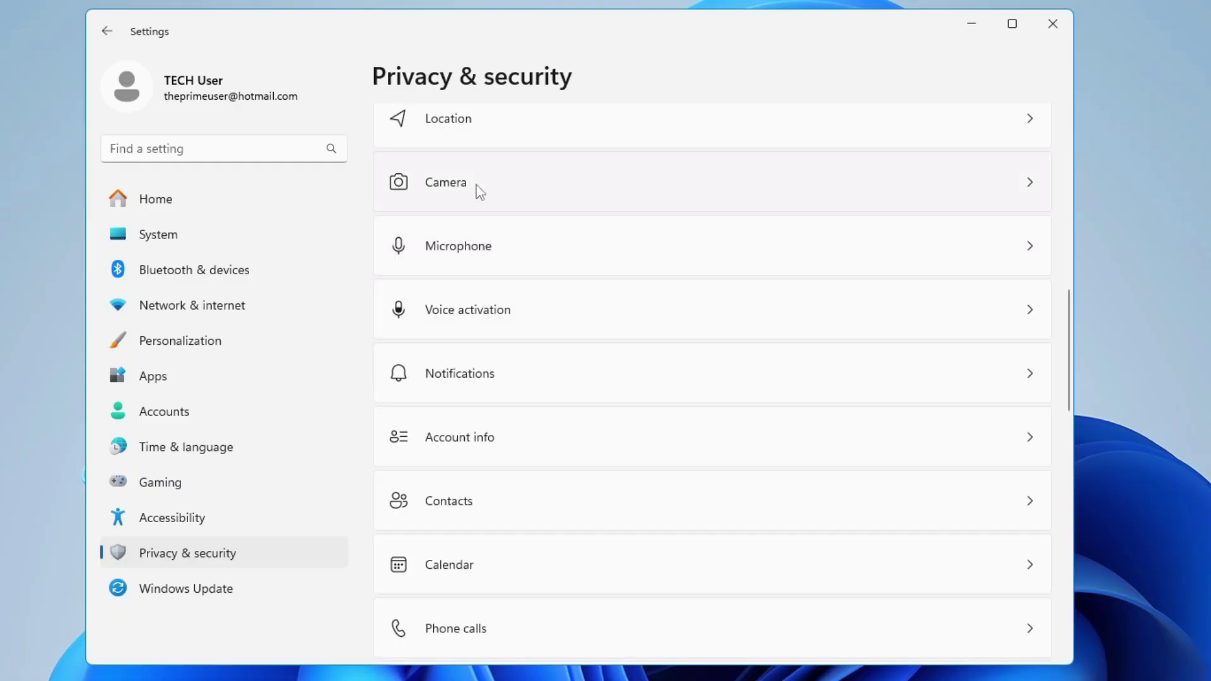
# Check the Radios access settings under App permissions and return to the list of permissions.
pyautogui.scroll(-3, 514, 208)
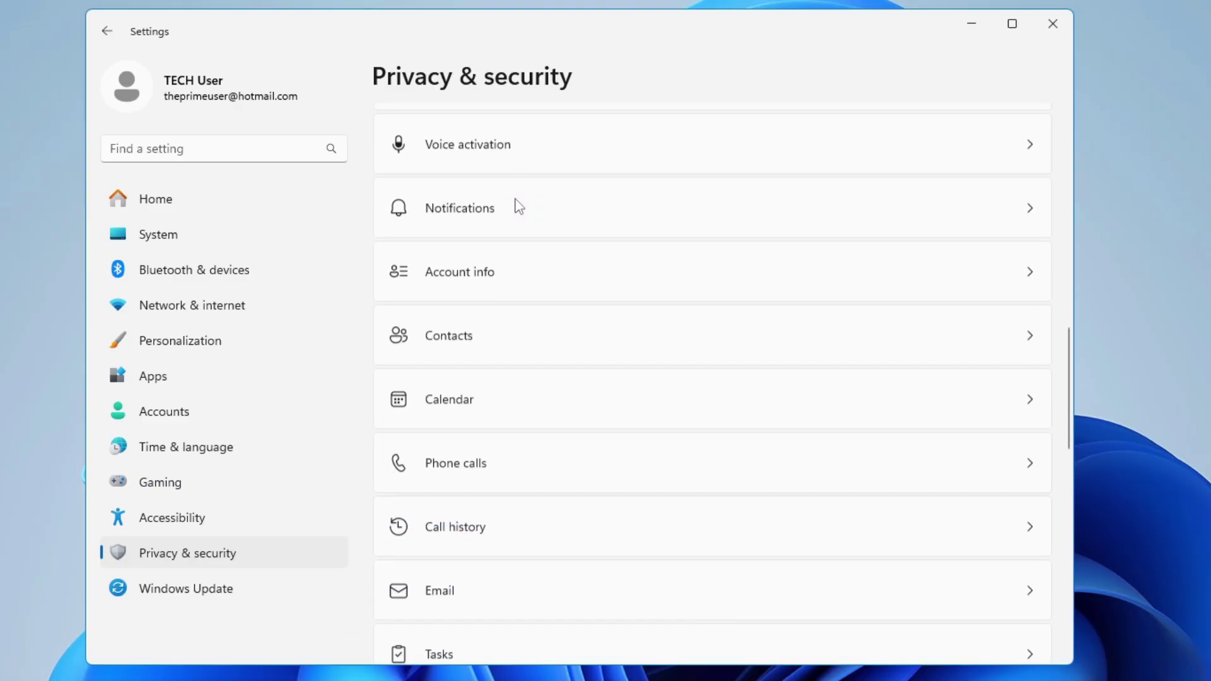
pyautogui.scroll(-2, 452, 354)
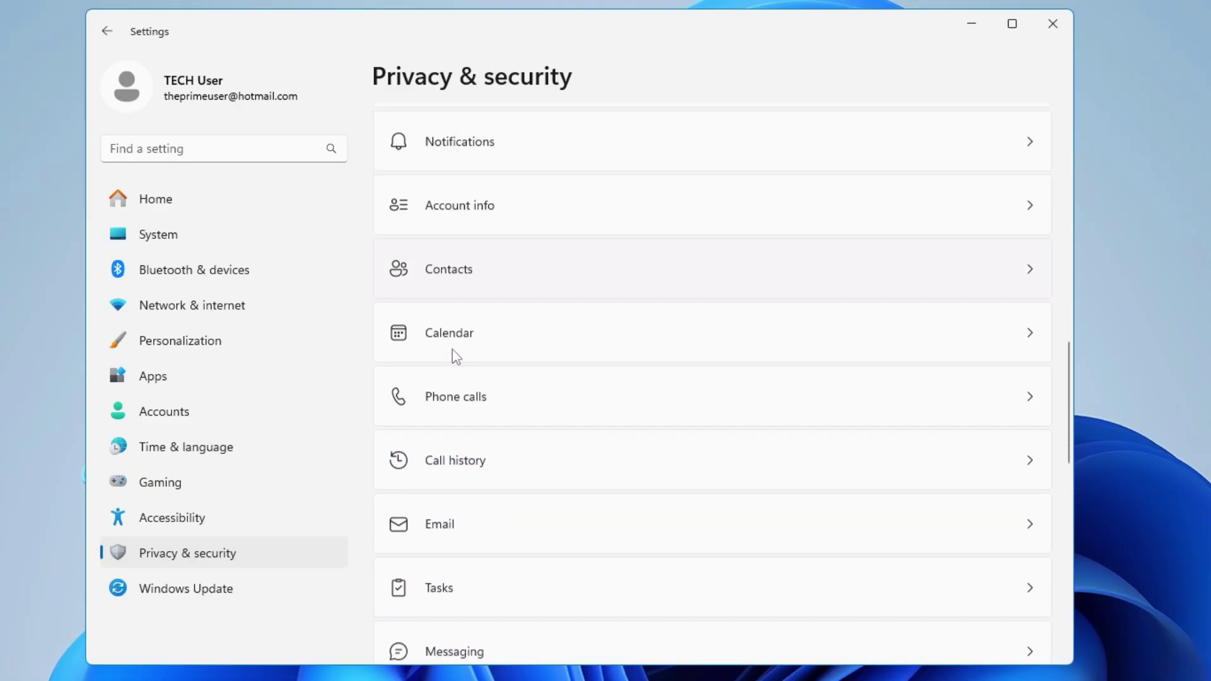
pyautogui.scroll(-1, 495, 384)
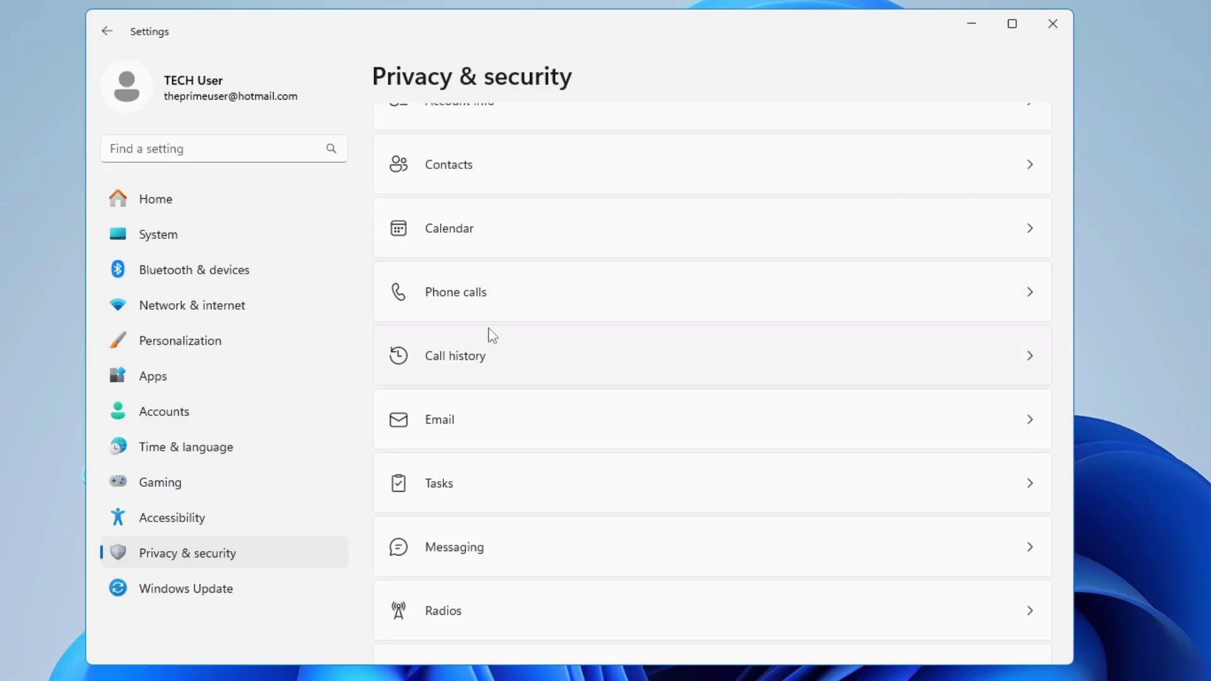
pyautogui.scroll(-5, 487, 297)
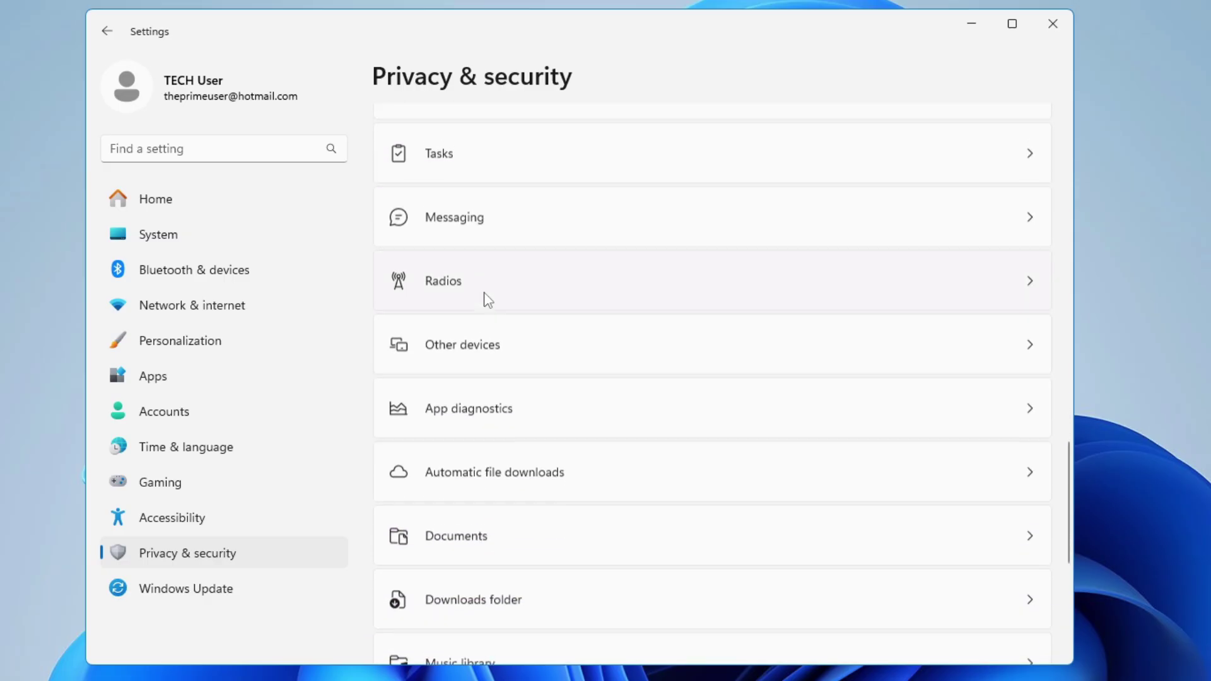
pyautogui.click(451, 284)
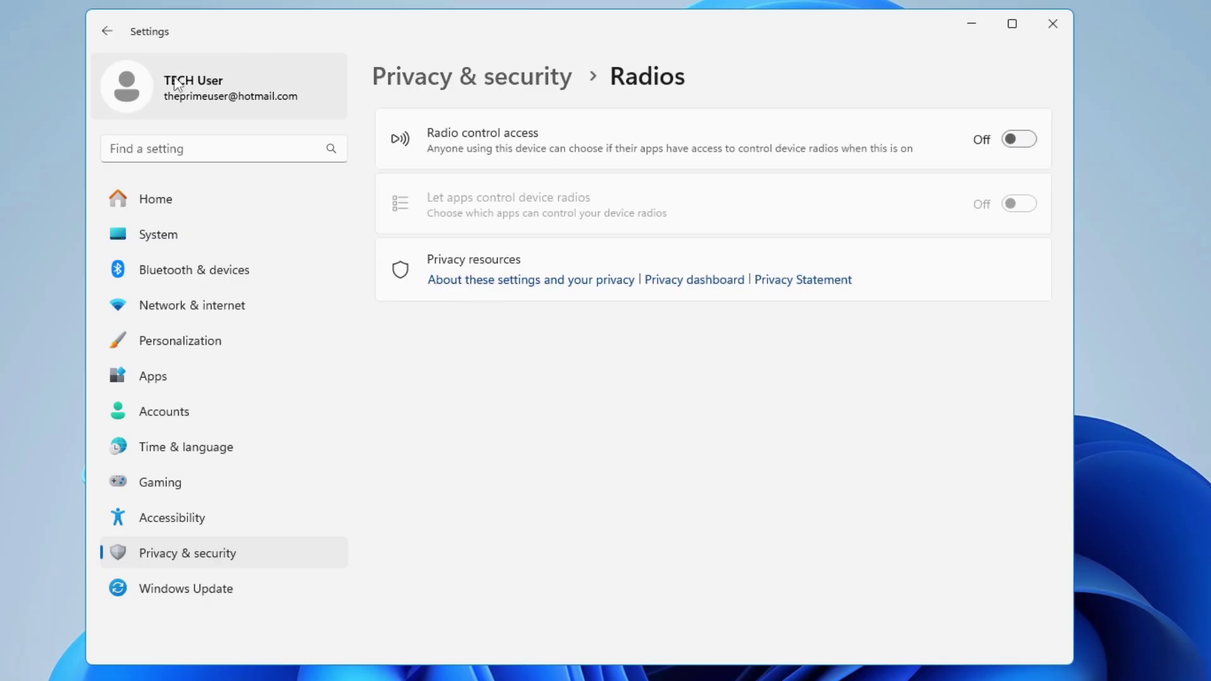
pyautogui.click(108, 31)
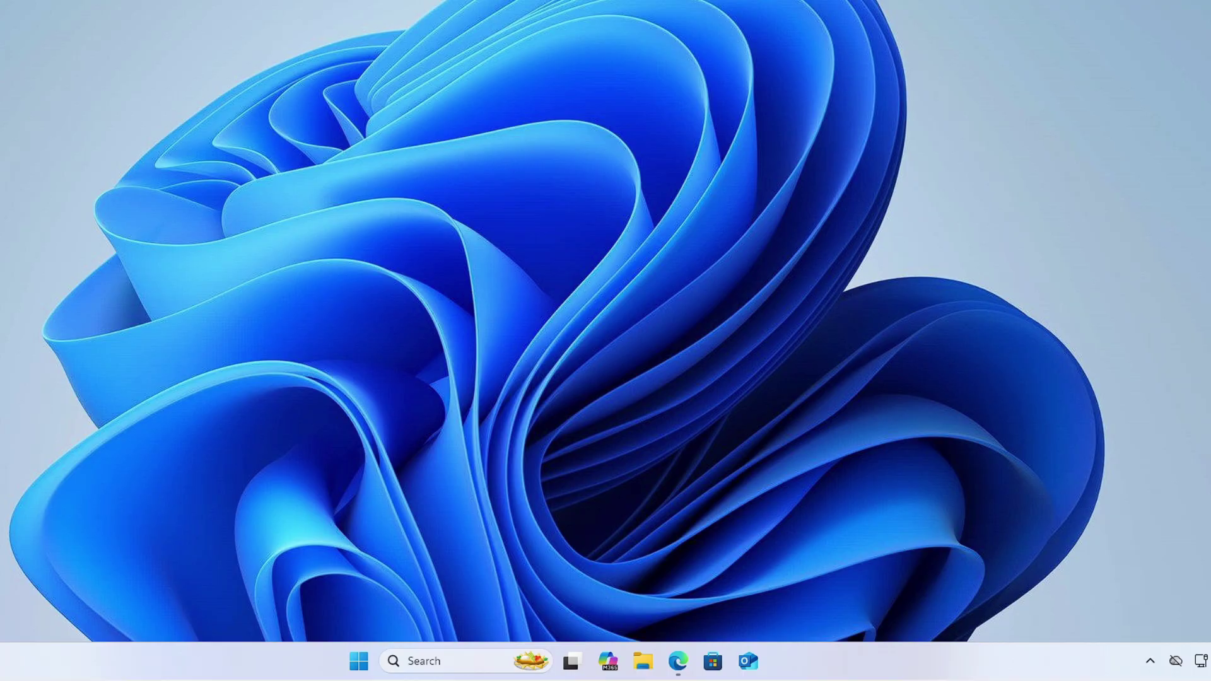
# Search Windows for "renas" and look through the web results offered for renaissance.
pyautogui.click(468, 660)
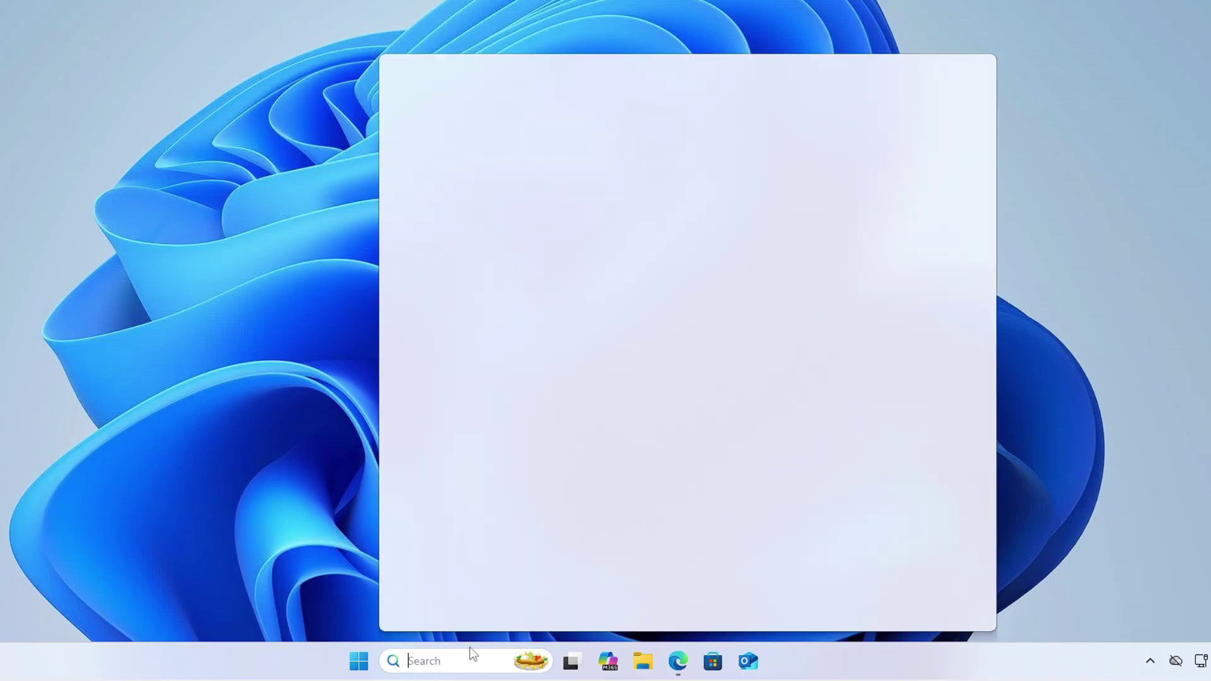
pyautogui.click(251, 554)
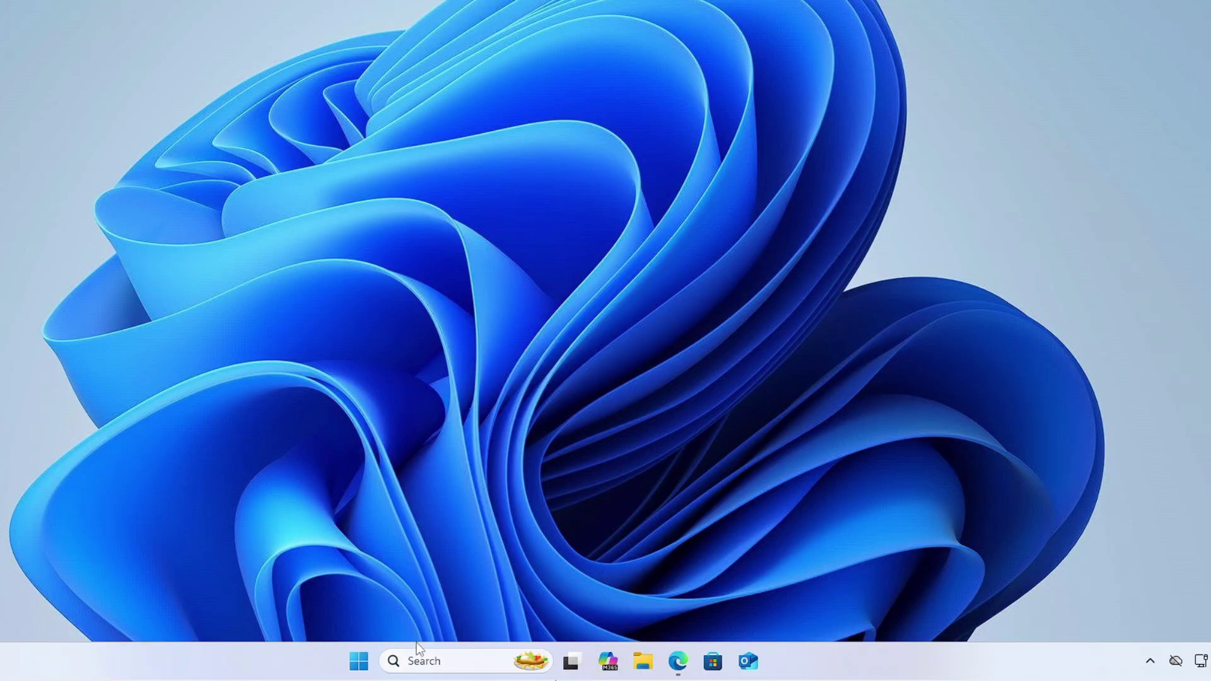
pyautogui.click(414, 662)
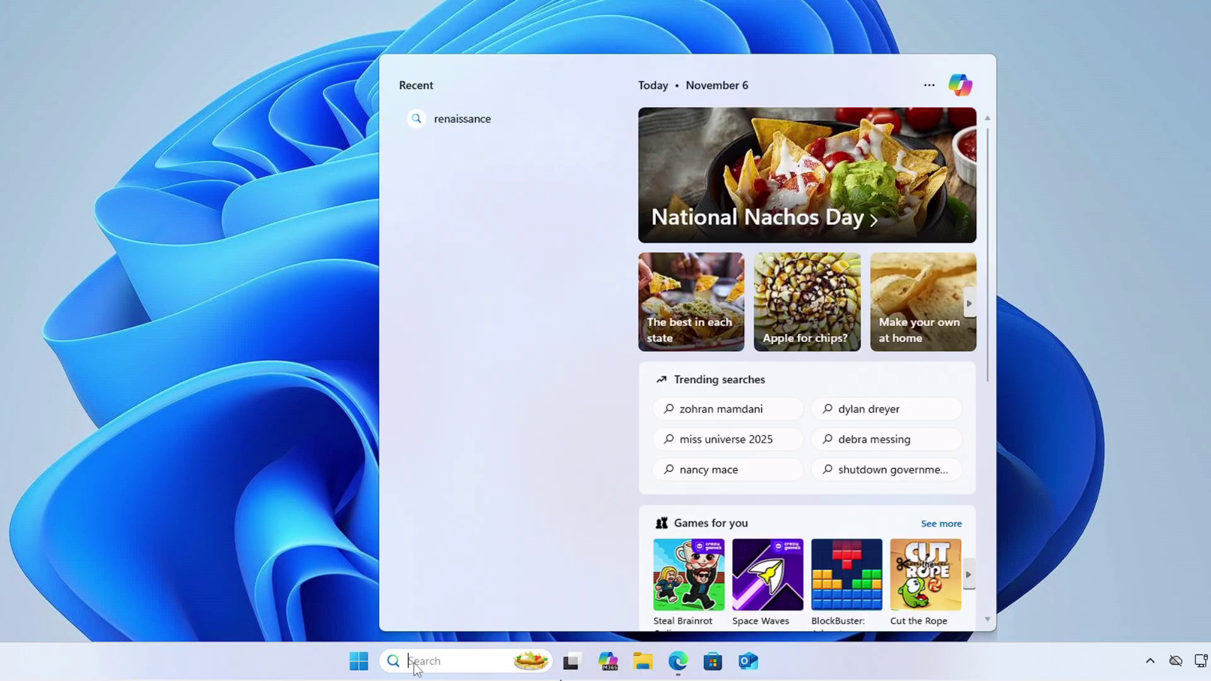
pyautogui.write('rena')
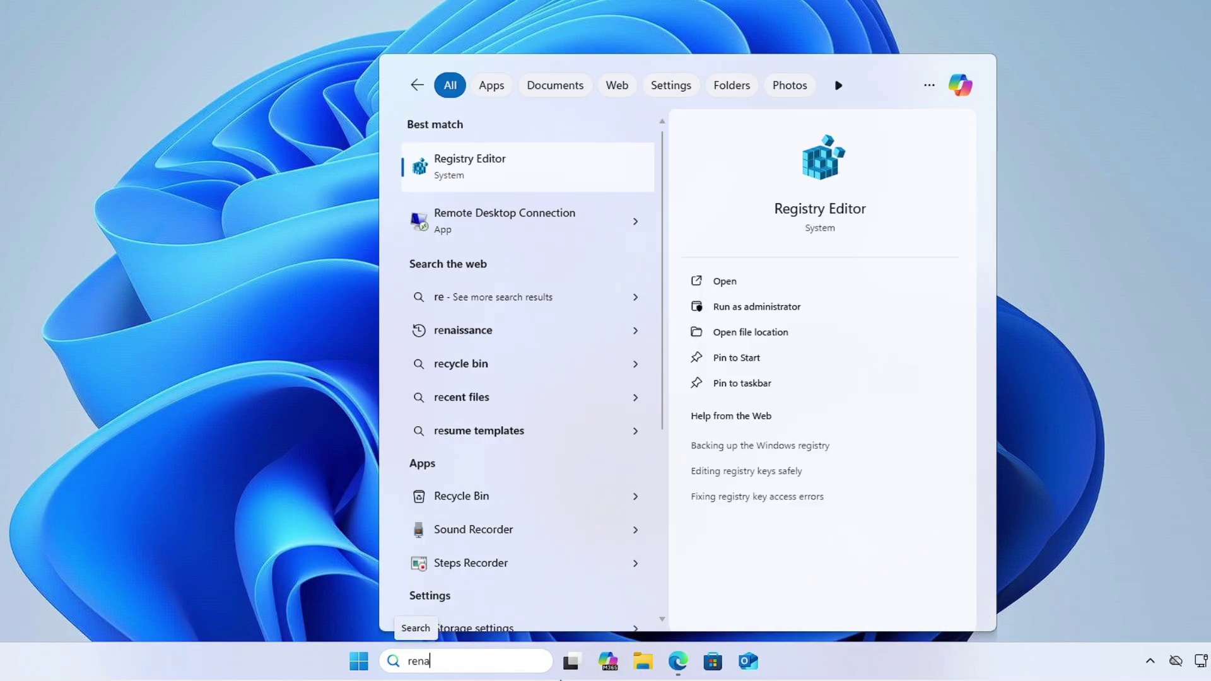
pyautogui.write('s')
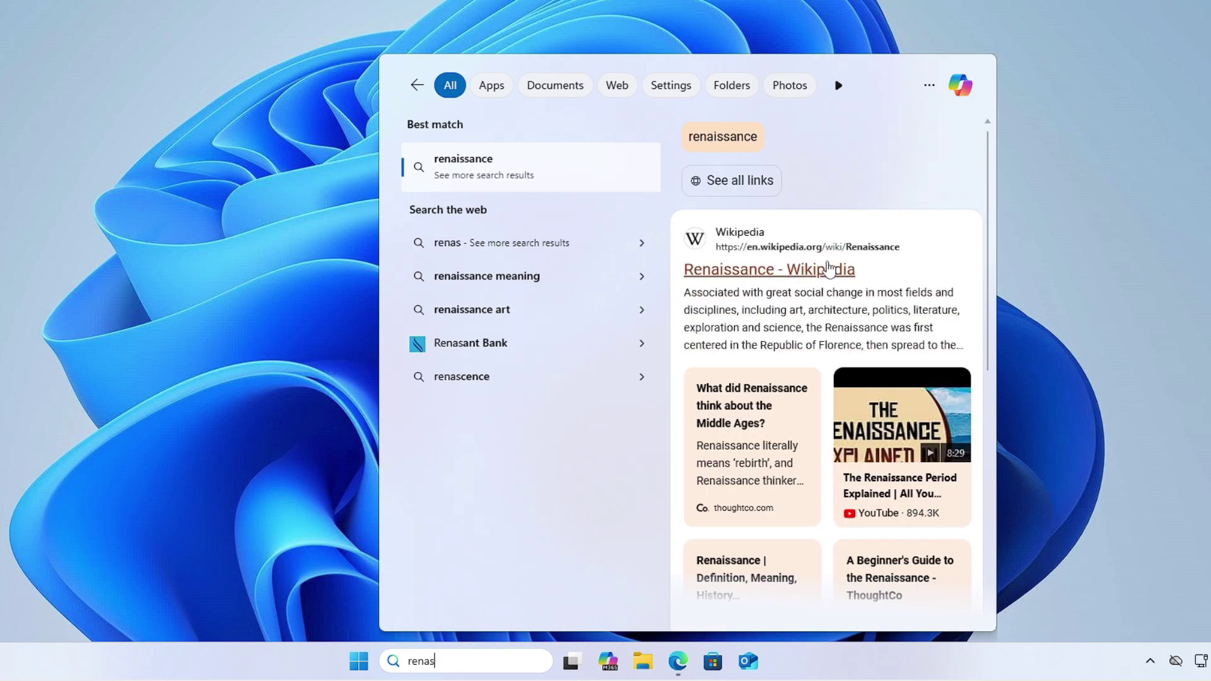
pyautogui.scroll(-7, 855, 322)
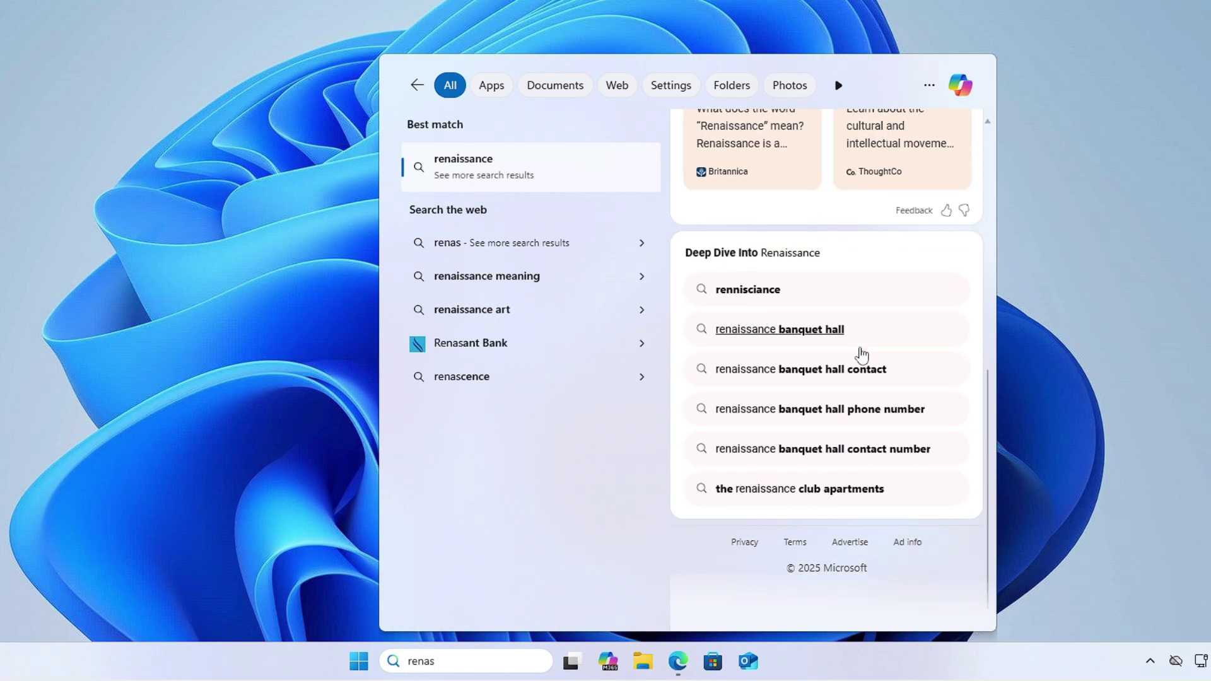
pyautogui.scroll(6, 862, 356)
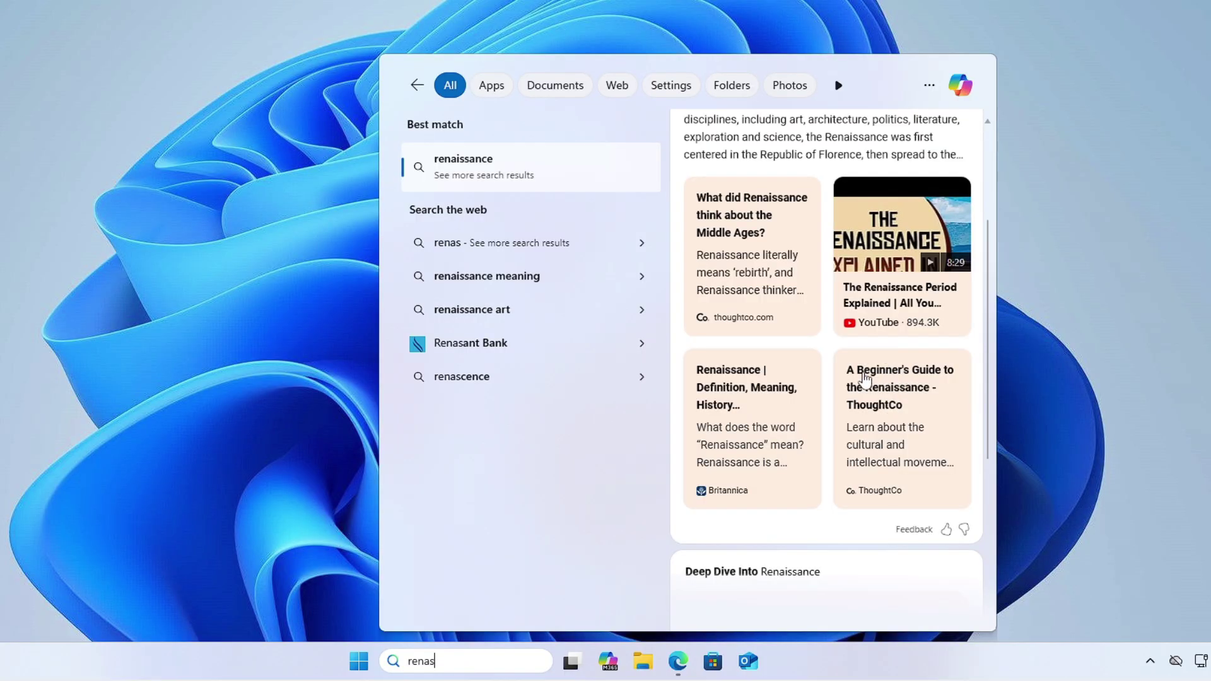
pyautogui.scroll(3, 777, 390)
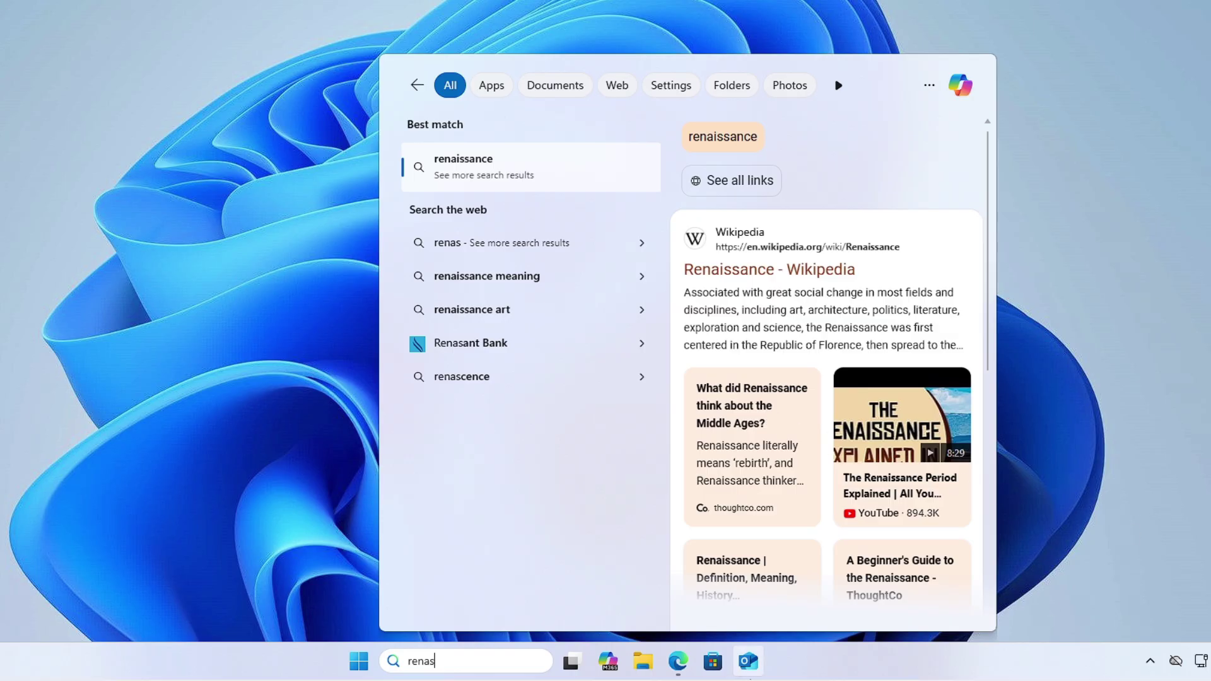
# Replace the Windows search term with "twister" and look through the web results for the film.
pyautogui.moveTo(436, 661); pyautogui.dragTo(341, 649)
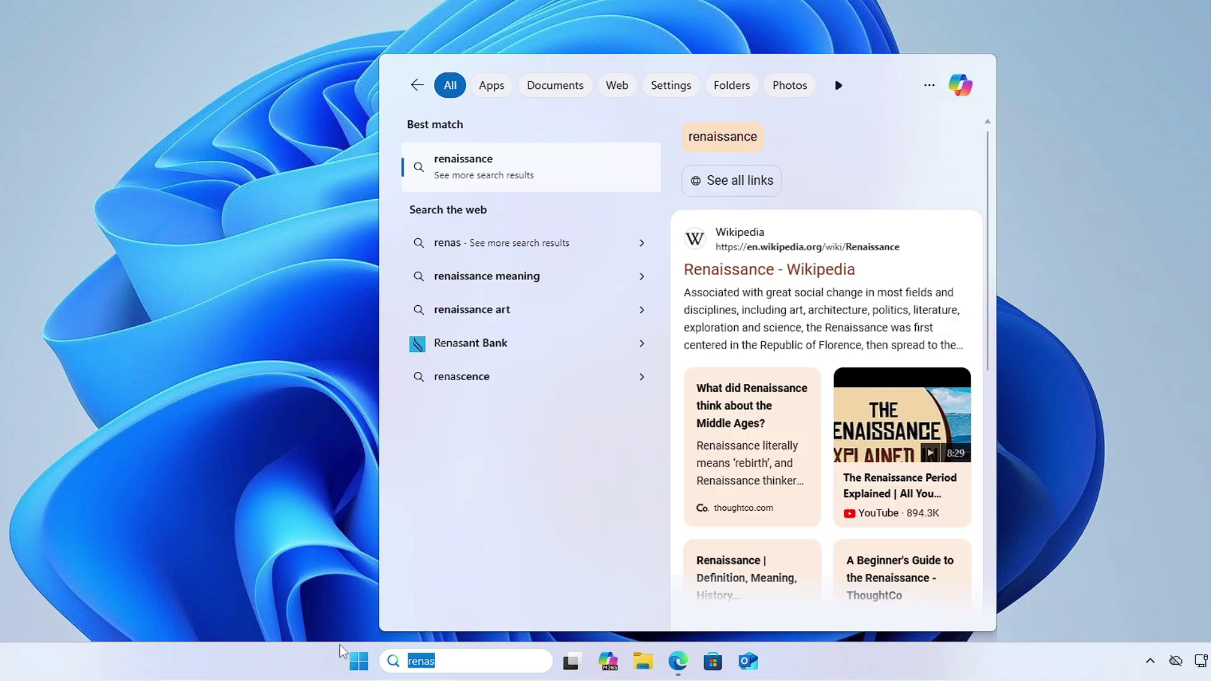
pyautogui.write('twister')
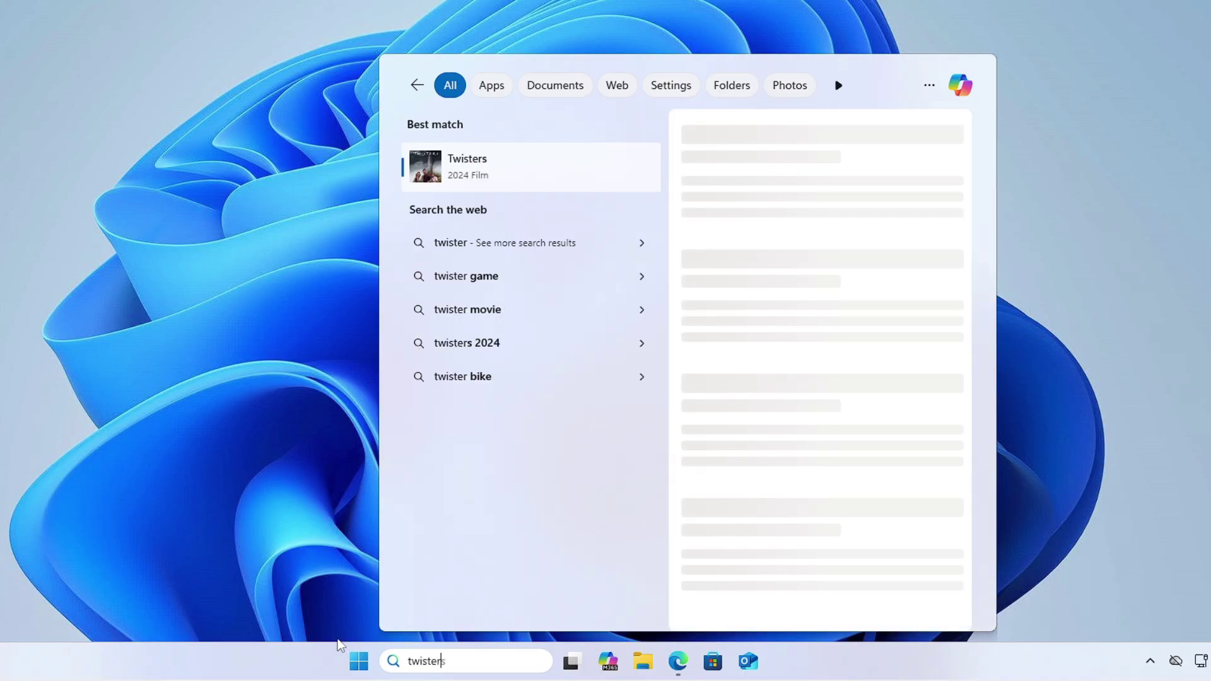
pyautogui.scroll(-5, 846, 452)
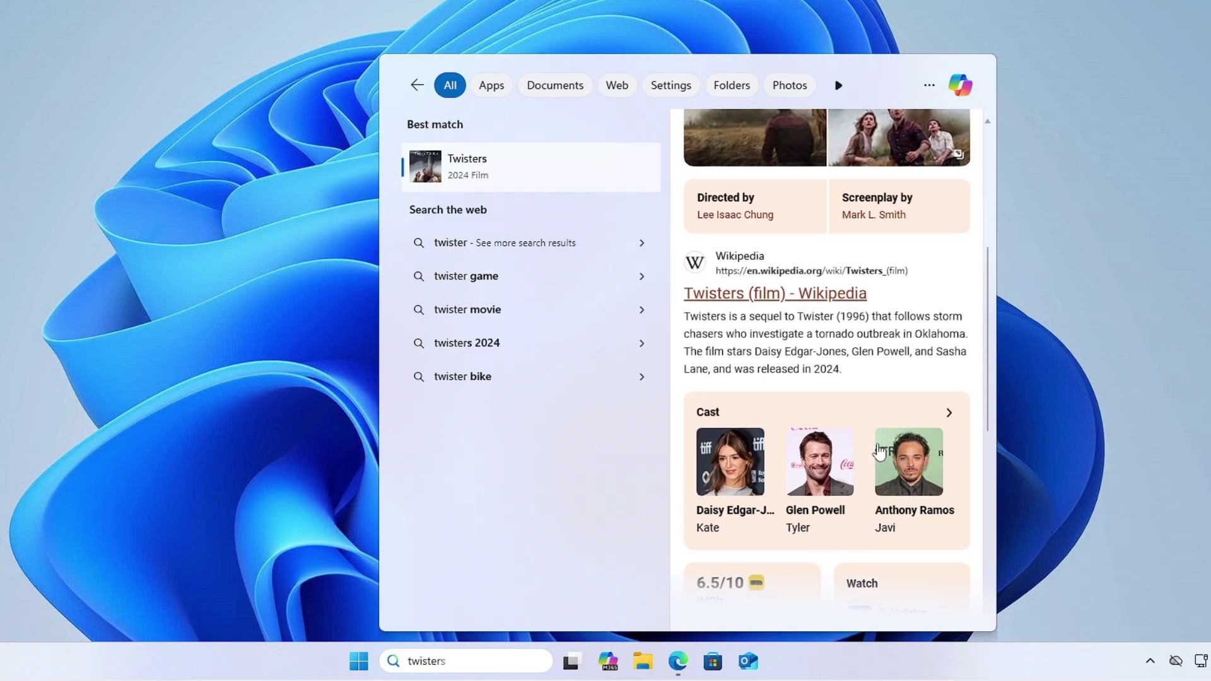
pyautogui.scroll(5, 871, 453)
pyautogui.scroll(-10, 869, 455)
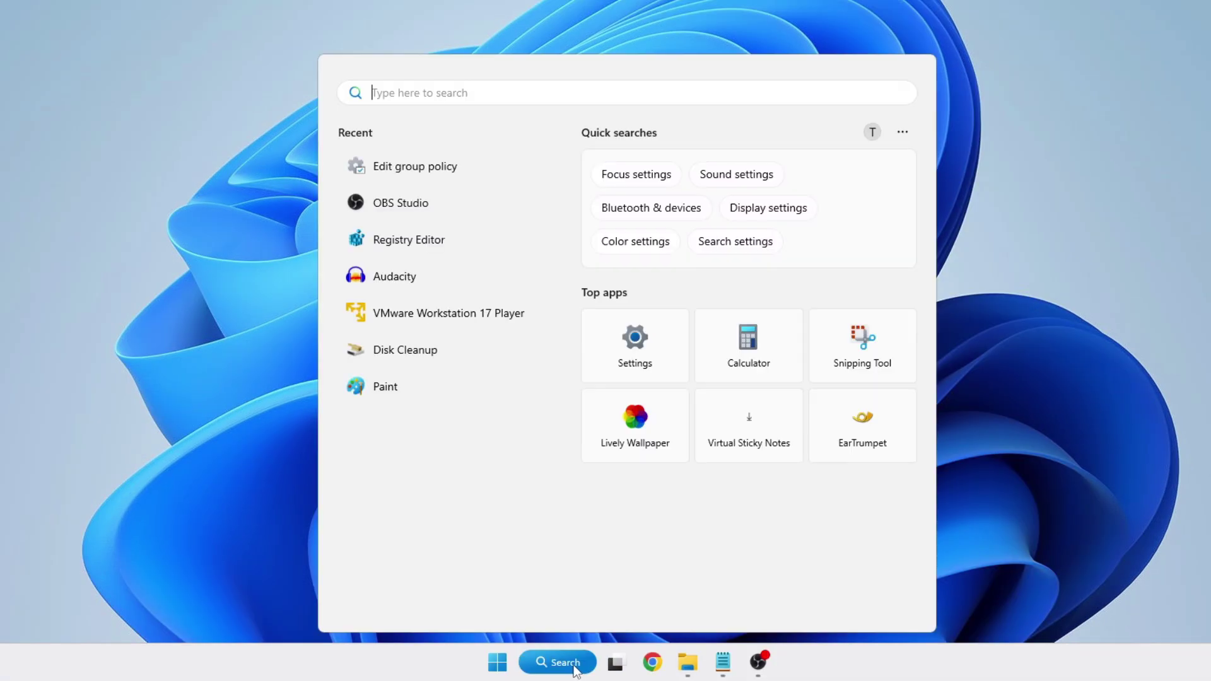
# Open Registry Editor and expand the Software key under HKEY_CURRENT_USER.
pyautogui.write('reg')
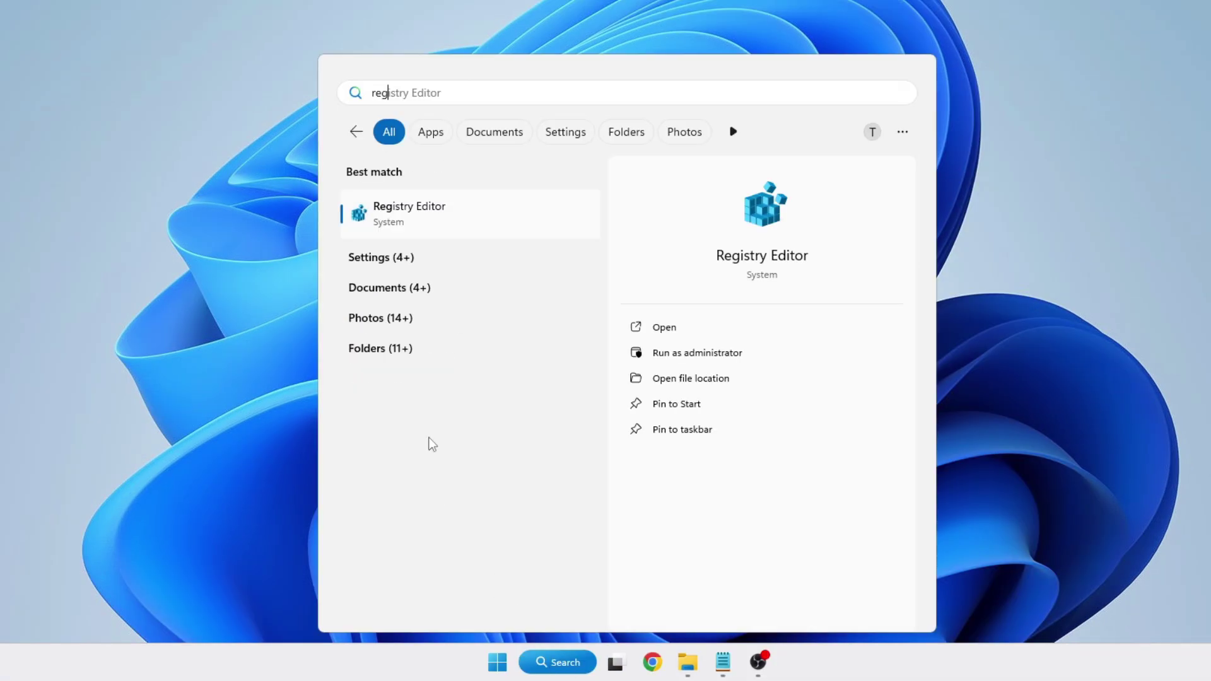
pyautogui.click(430, 210)
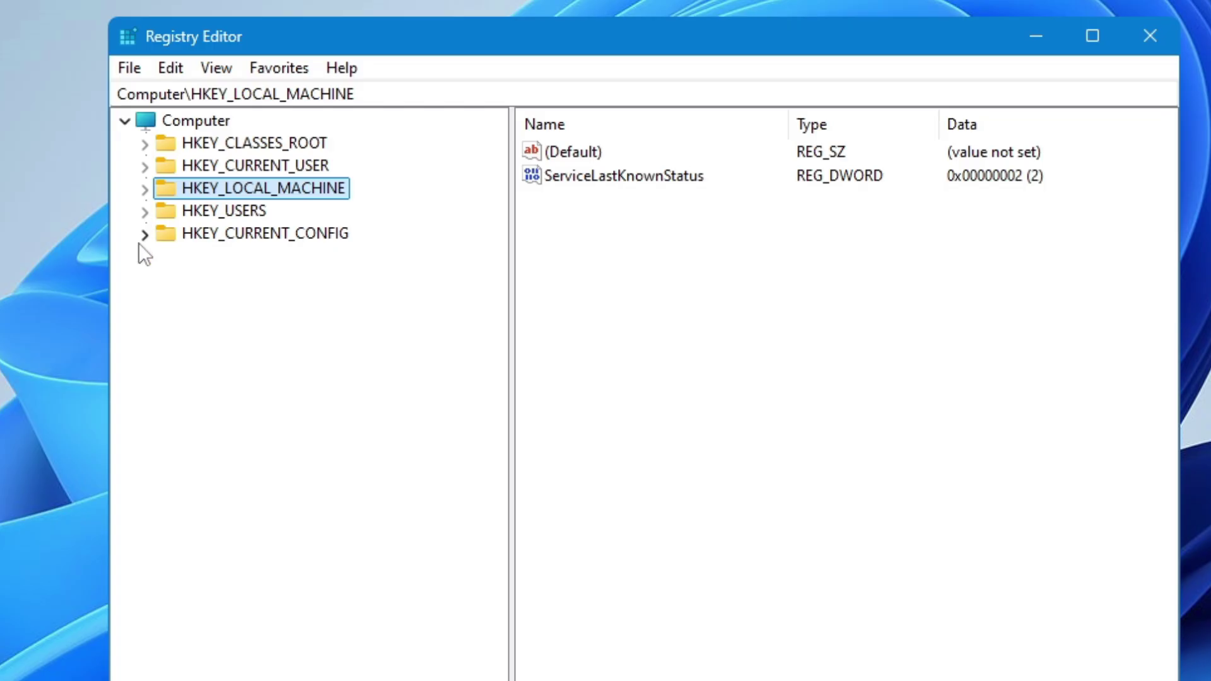
pyautogui.click(263, 168)
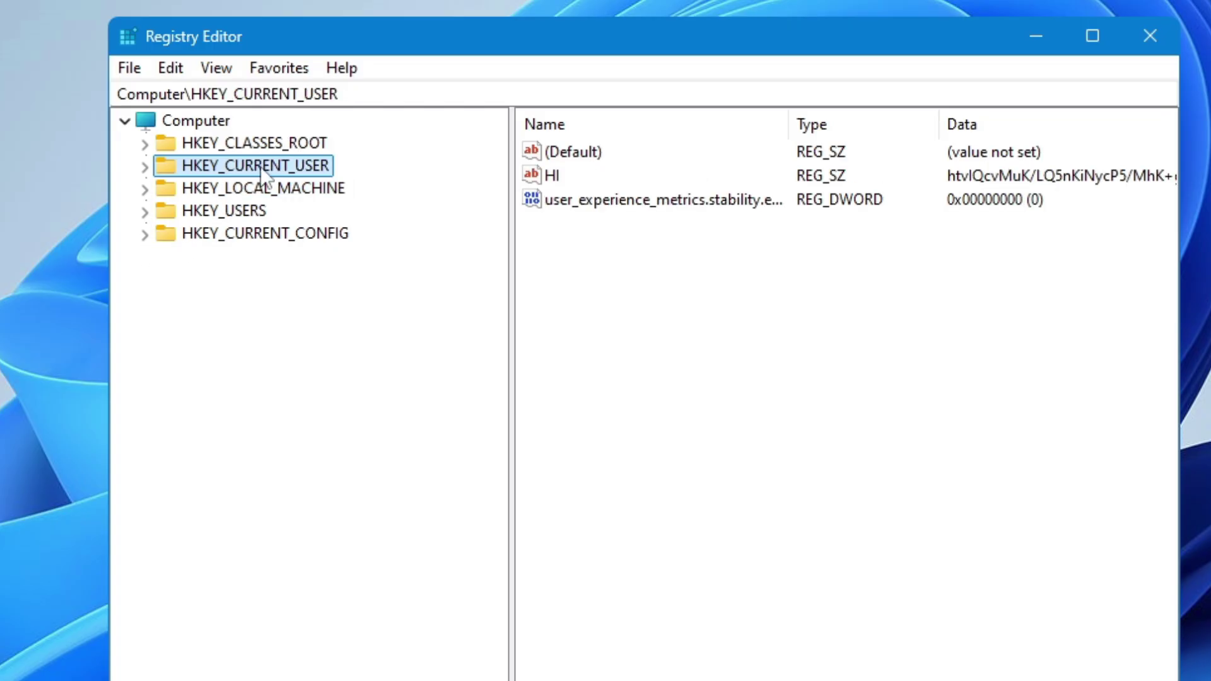
pyautogui.doubleClick(264, 169)
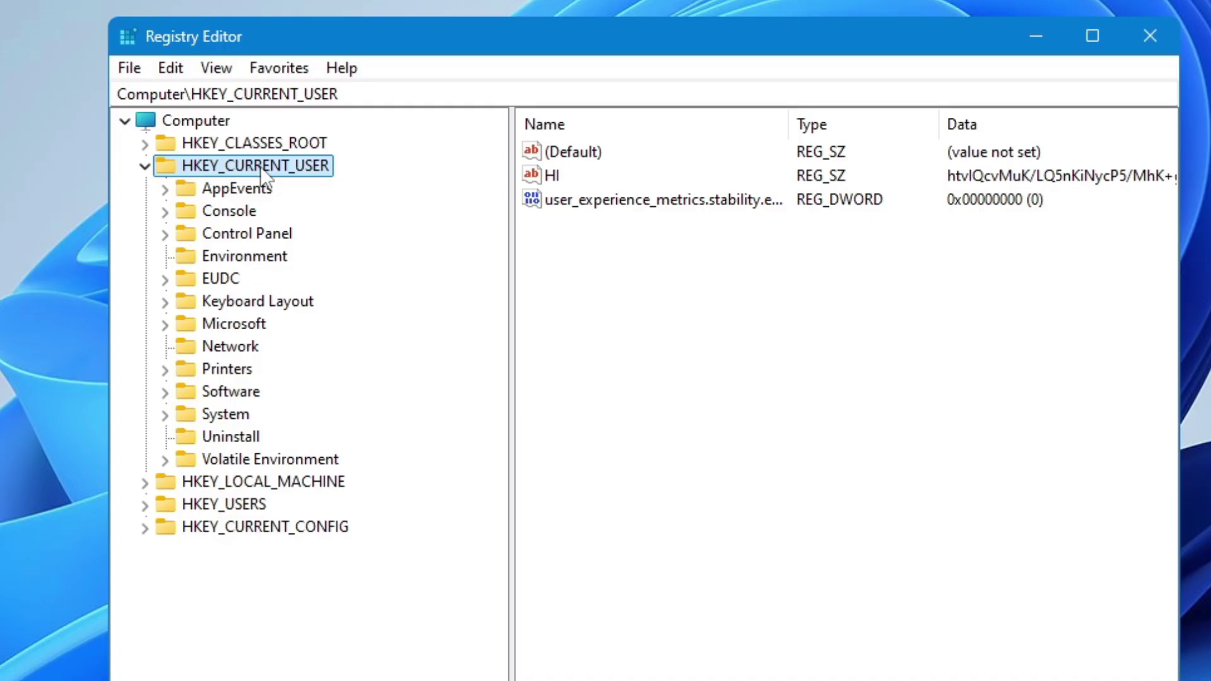
pyautogui.doubleClick(260, 390)
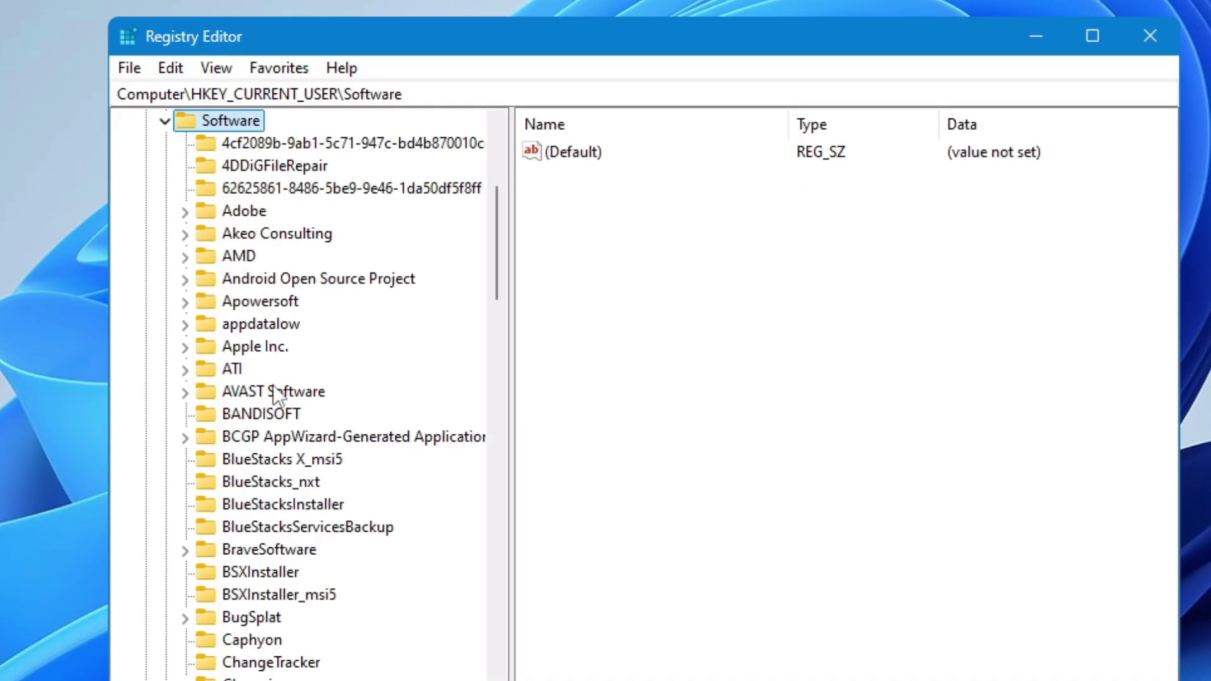
# Expand Policies\Microsoft\Windows within the Software key and select its Explorer subkey.
pyautogui.click(276, 383)
pyautogui.press('p')
pyautogui.scroll(-4, 278, 391)
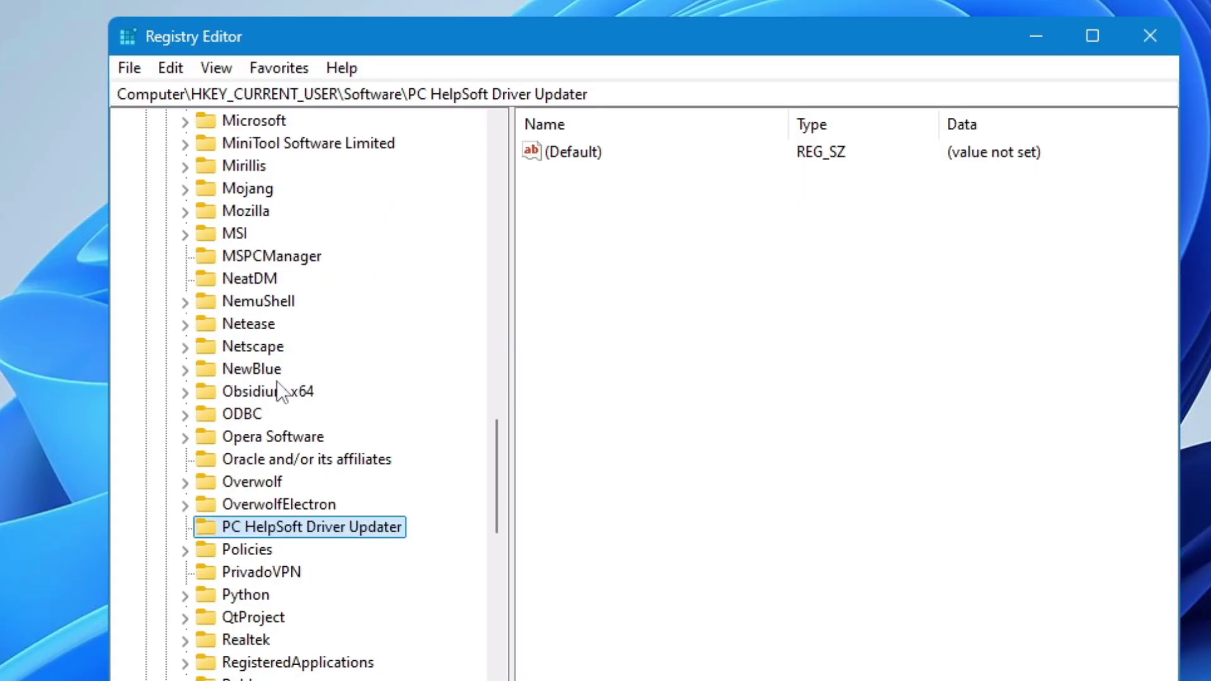
pyautogui.scroll(-2, 254, 483)
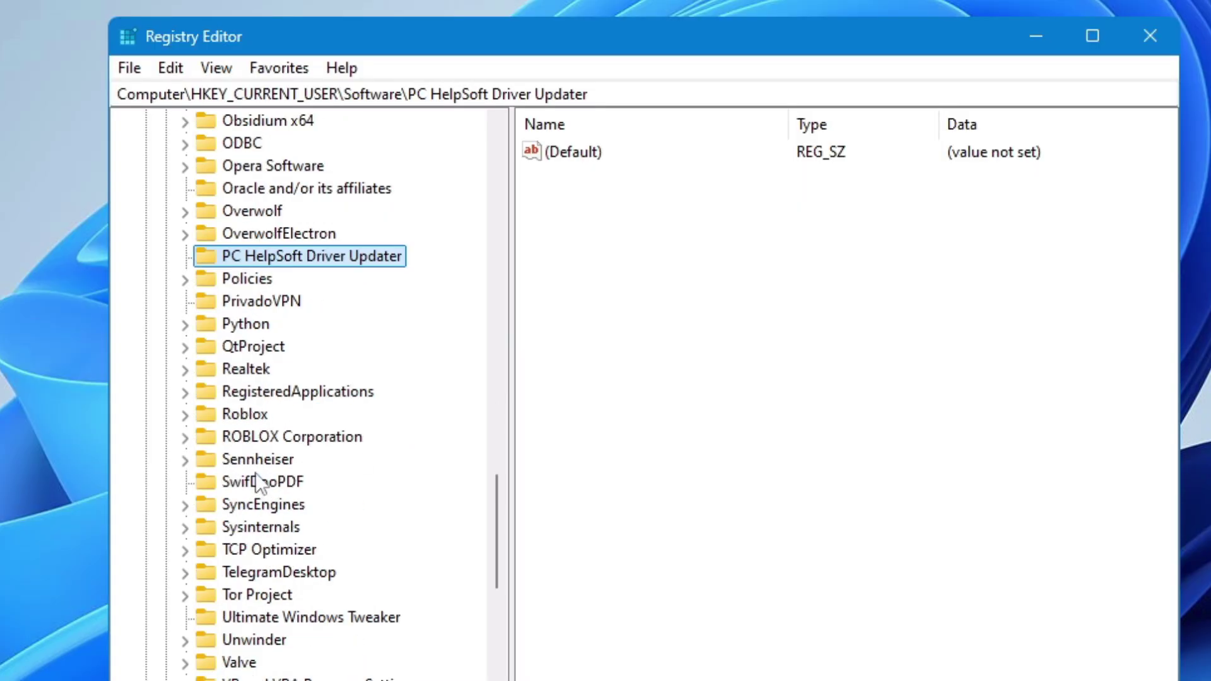
pyautogui.doubleClick(268, 278)
pyautogui.scroll(-1, 278, 243)
pyautogui.click(277, 240)
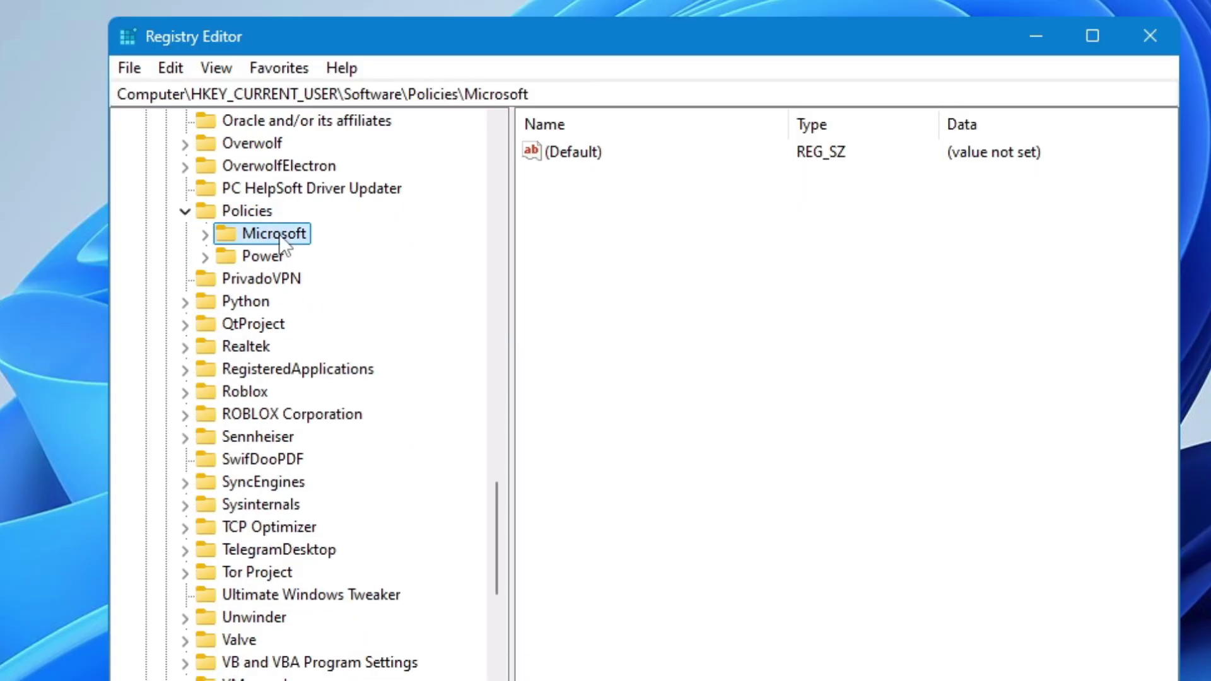
pyautogui.doubleClick(280, 241)
pyautogui.click(295, 351)
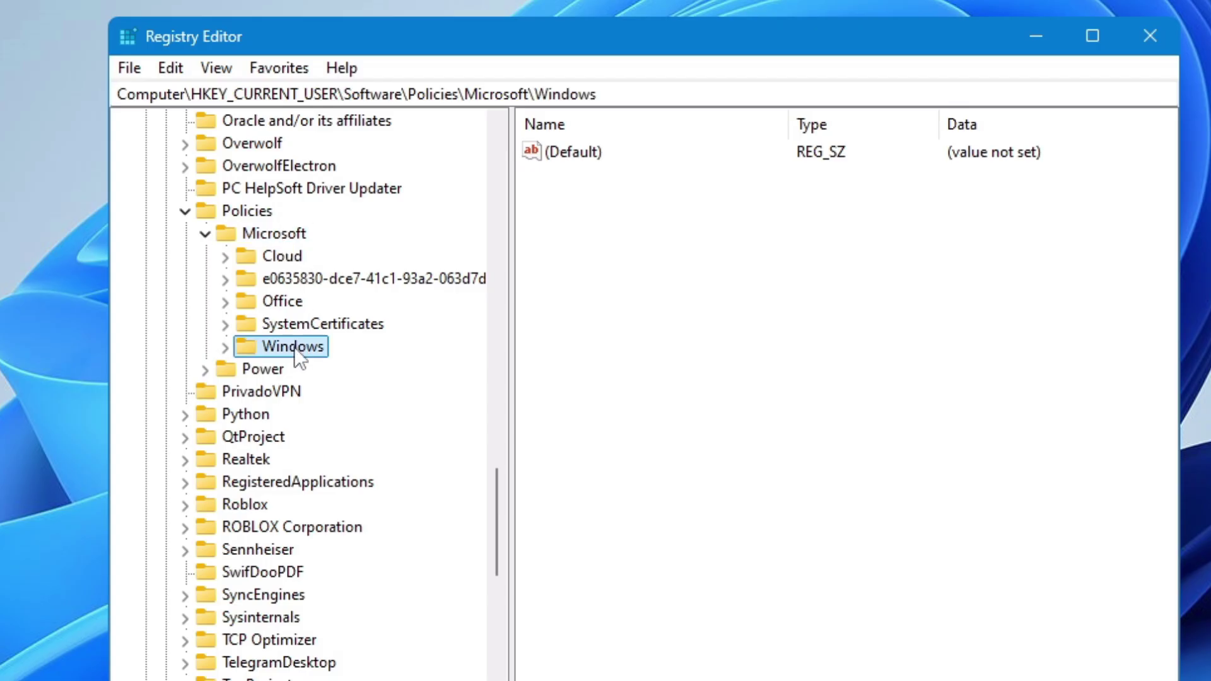
pyautogui.doubleClick(295, 350)
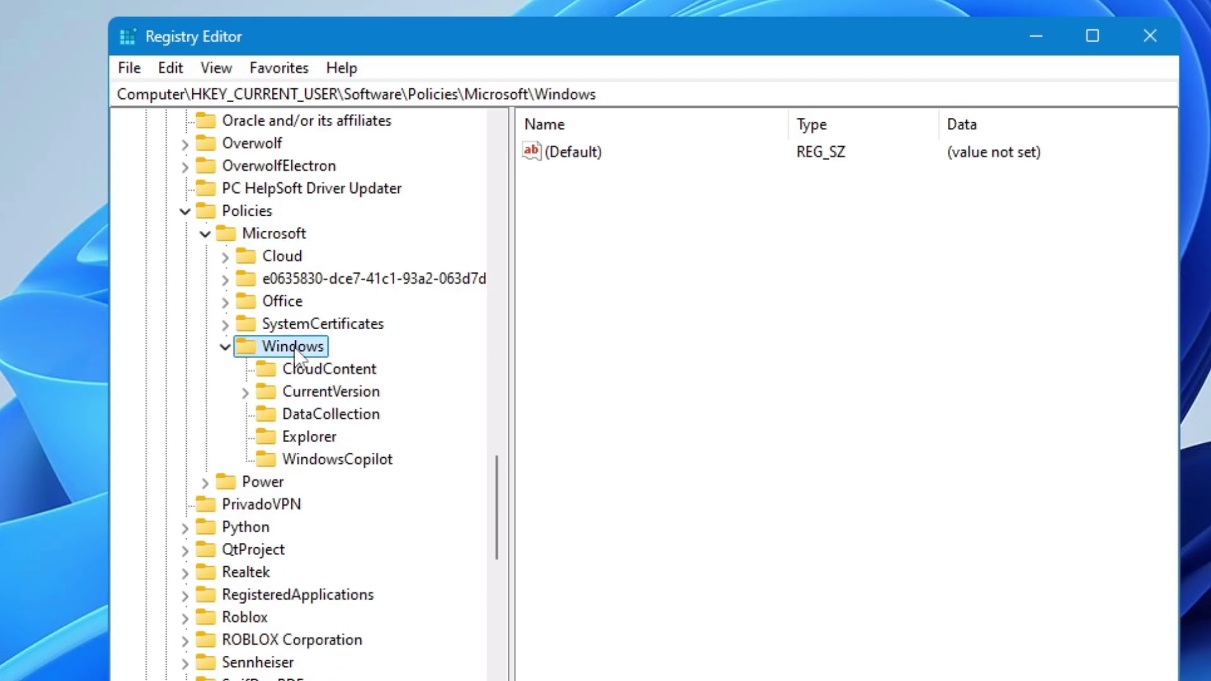
pyautogui.click(316, 440)
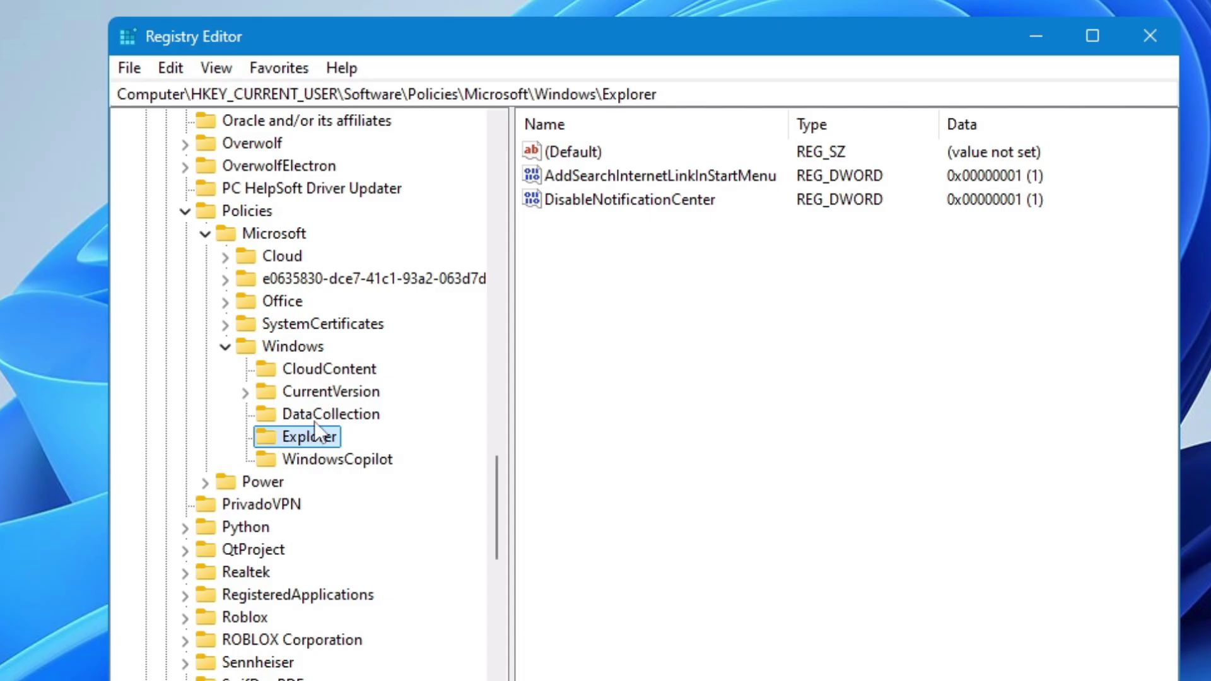
pyautogui.click(285, 349)
pyautogui.rightClick(285, 348)
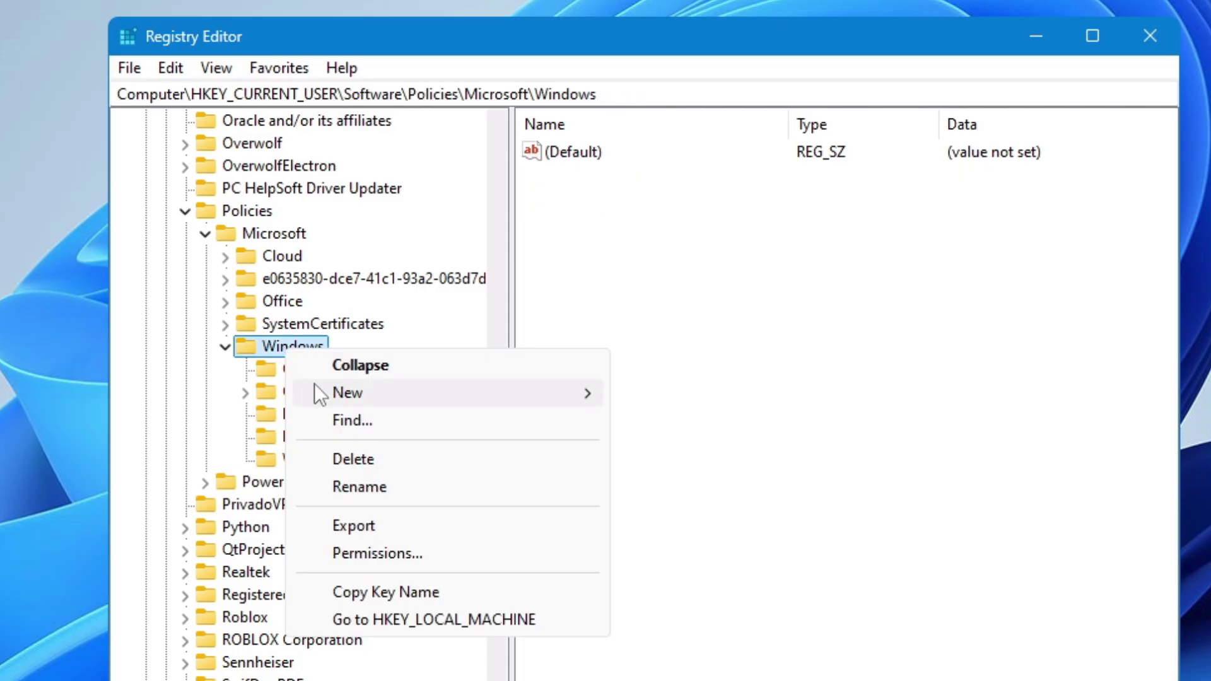
pyautogui.moveTo(316, 386)
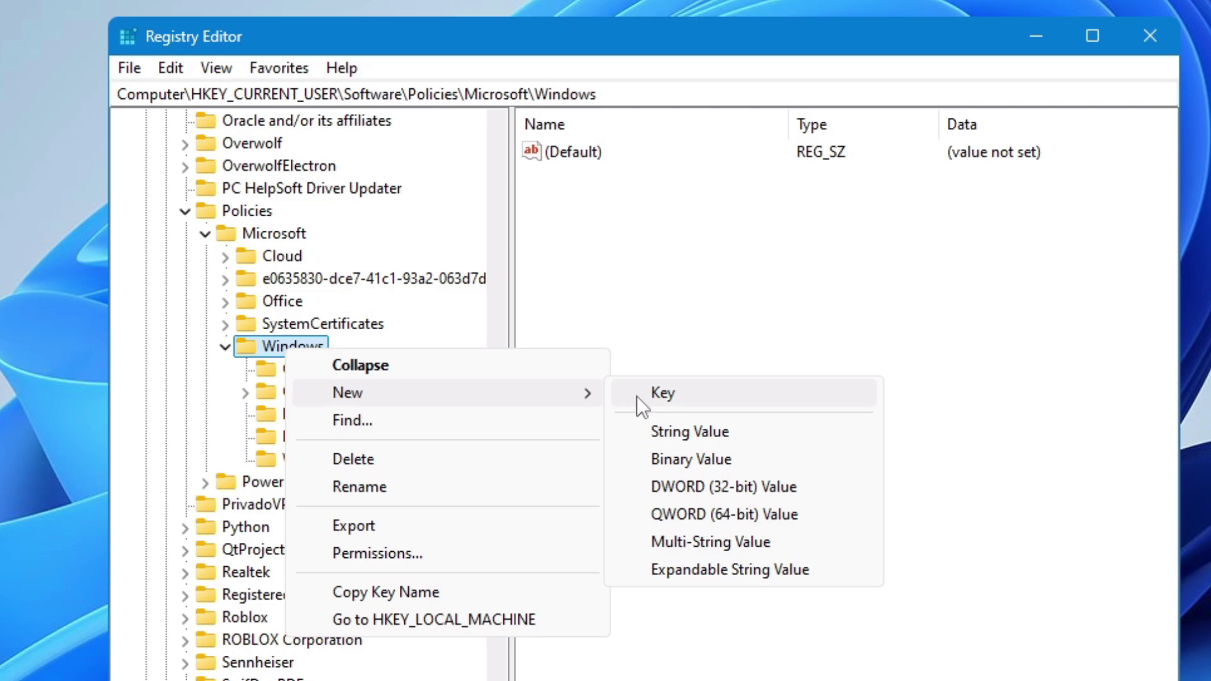
pyautogui.click(657, 343)
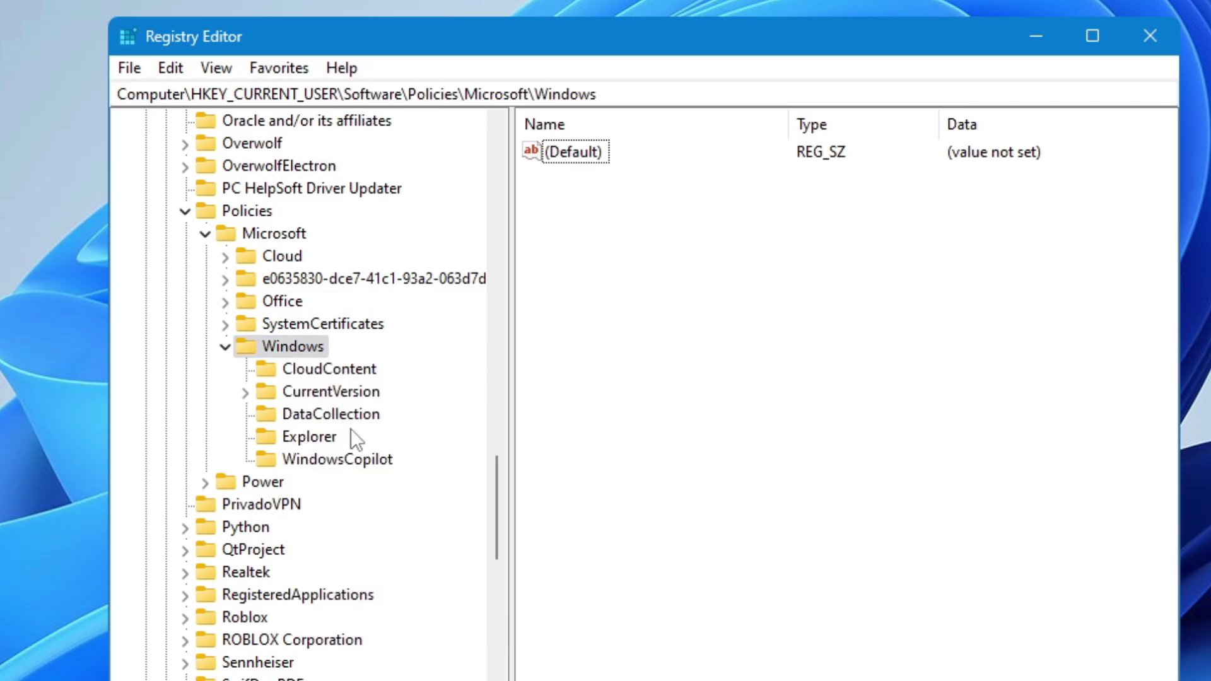
# Create a DWORD value named DisableSearchBoxSuggestions in the Explorer key under Policies\Microsoft\Windows.
pyautogui.click(313, 439)
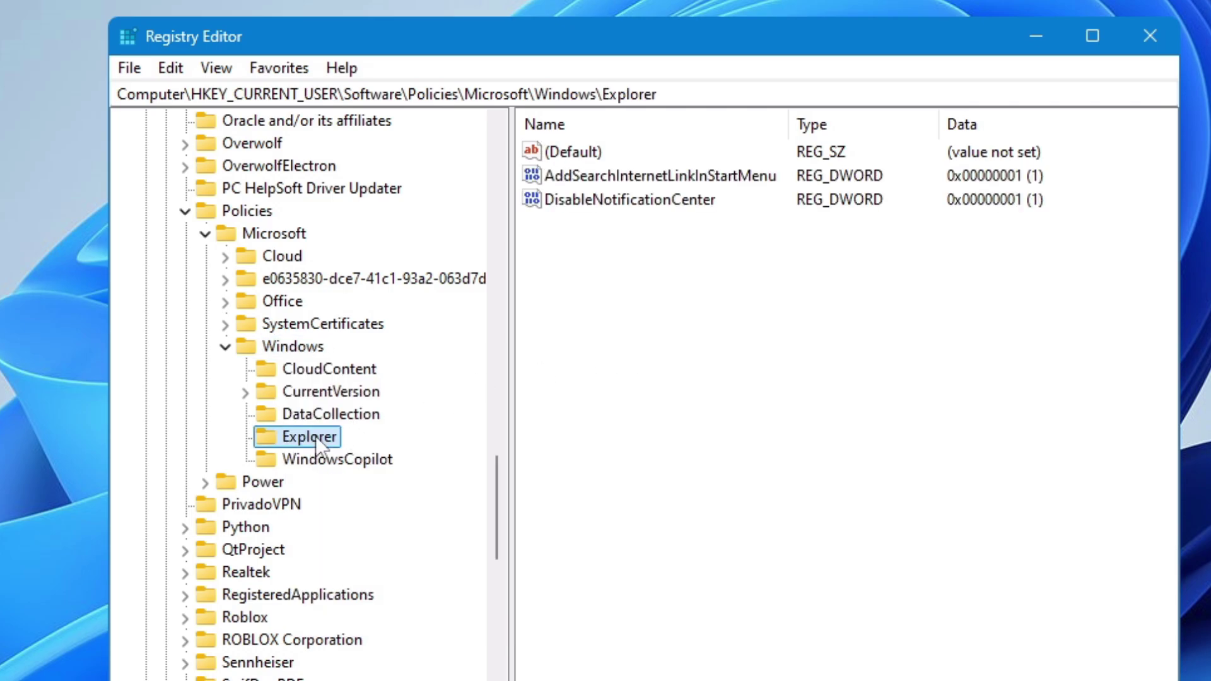
pyautogui.click(657, 362)
pyautogui.rightClick(657, 362)
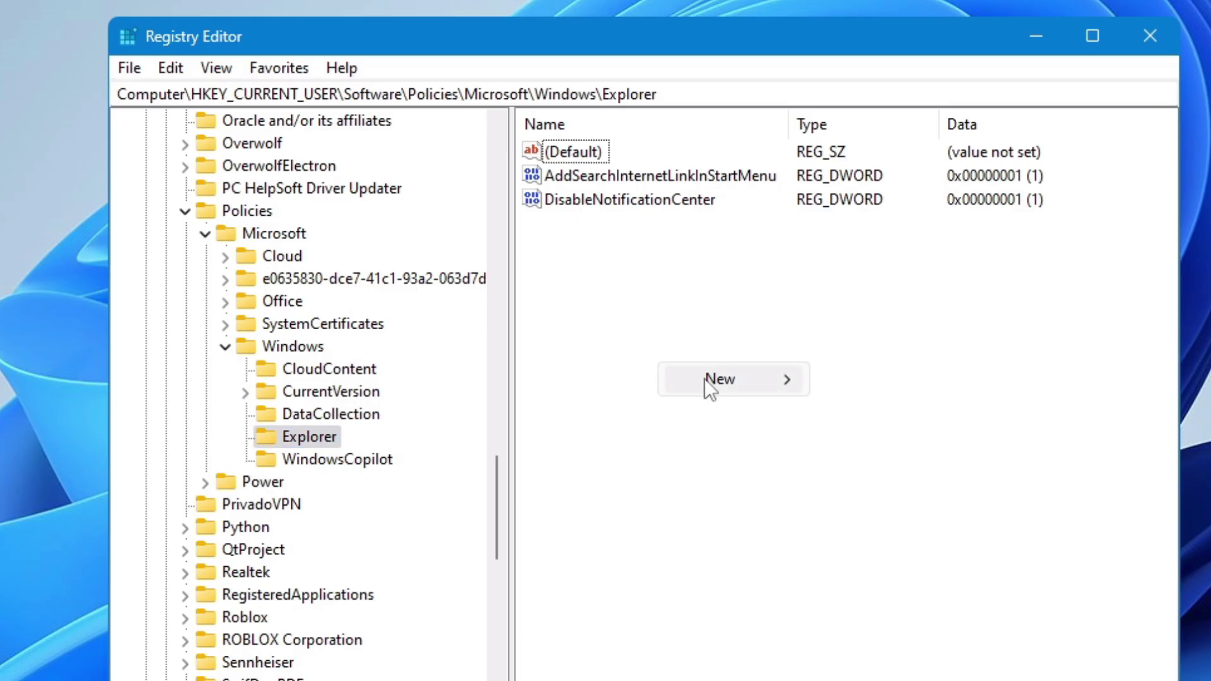
pyautogui.moveTo(705, 379)
pyautogui.click(900, 474)
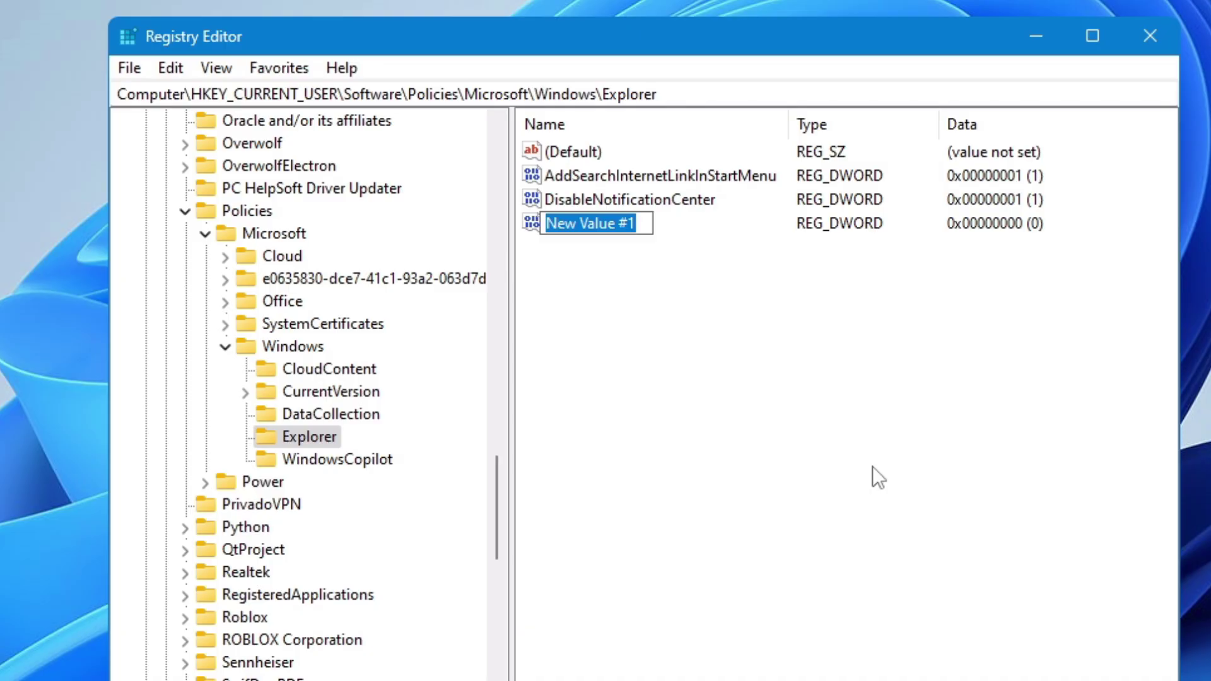
pyautogui.write('Disab')
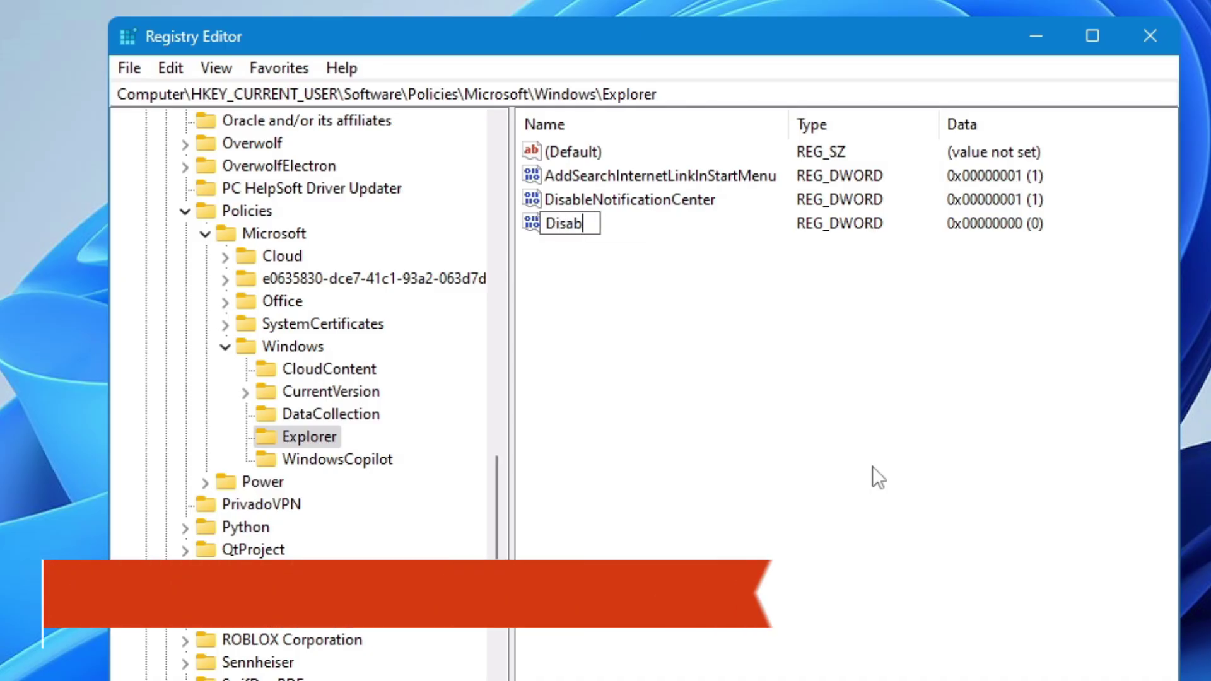
pyautogui.write('leSearch')
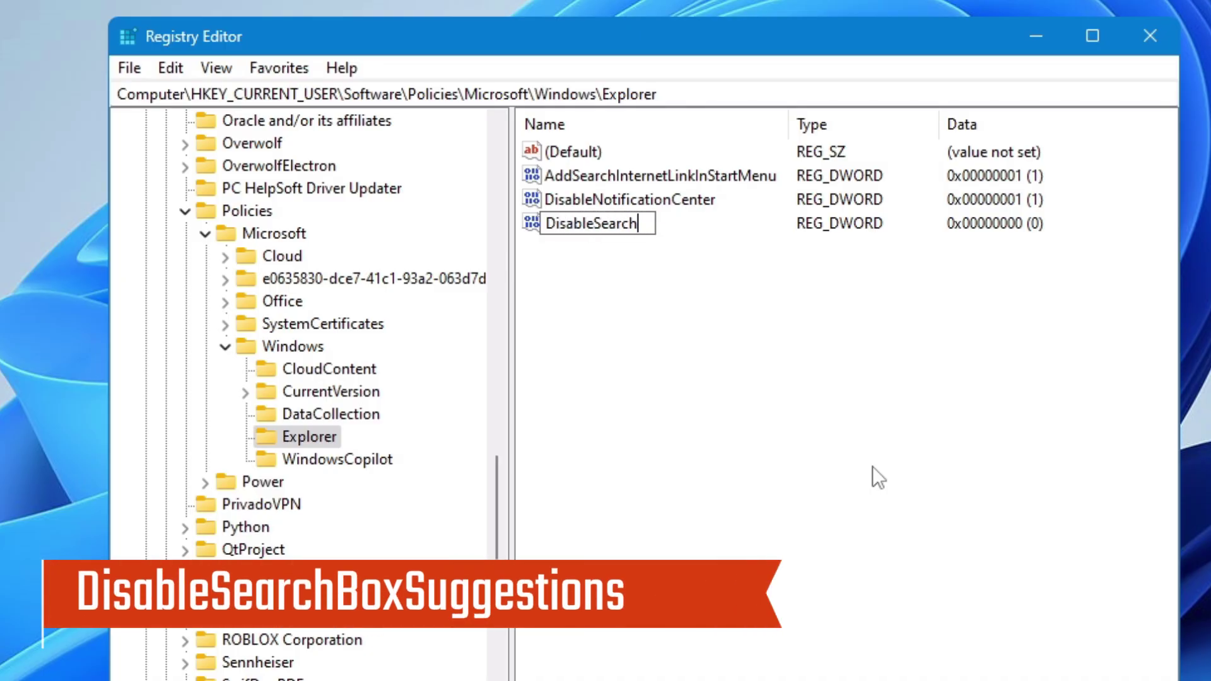
pyautogui.write('BoxSuggestions')
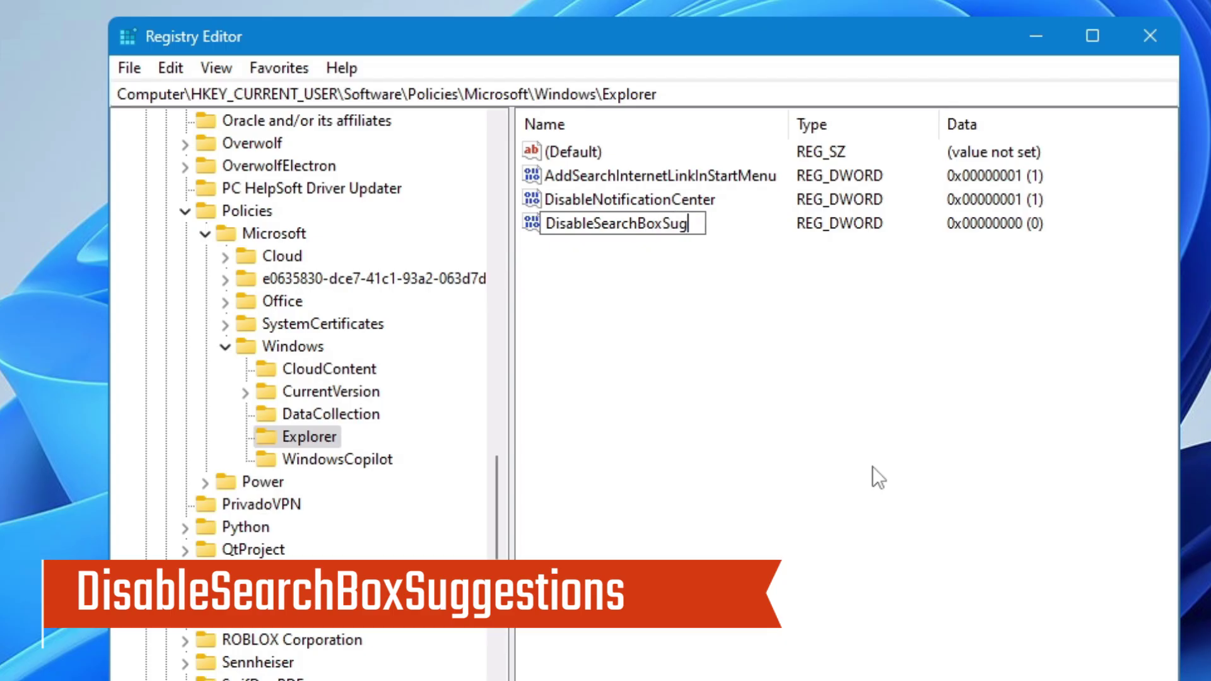
pyautogui.press('Return')
# Set the value data of DisableSearchBoxSuggestions to 1 and close Registry Editor.
pyautogui.doubleClick(626, 225)
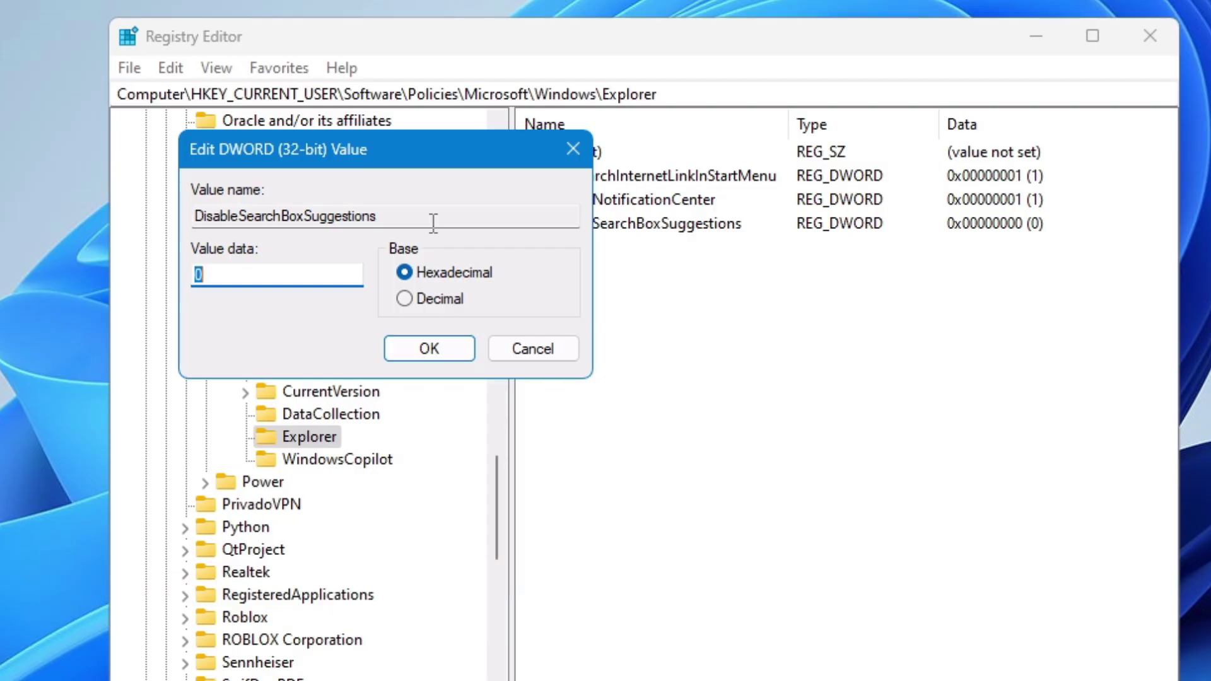
pyautogui.write('1')
pyautogui.click(429, 347)
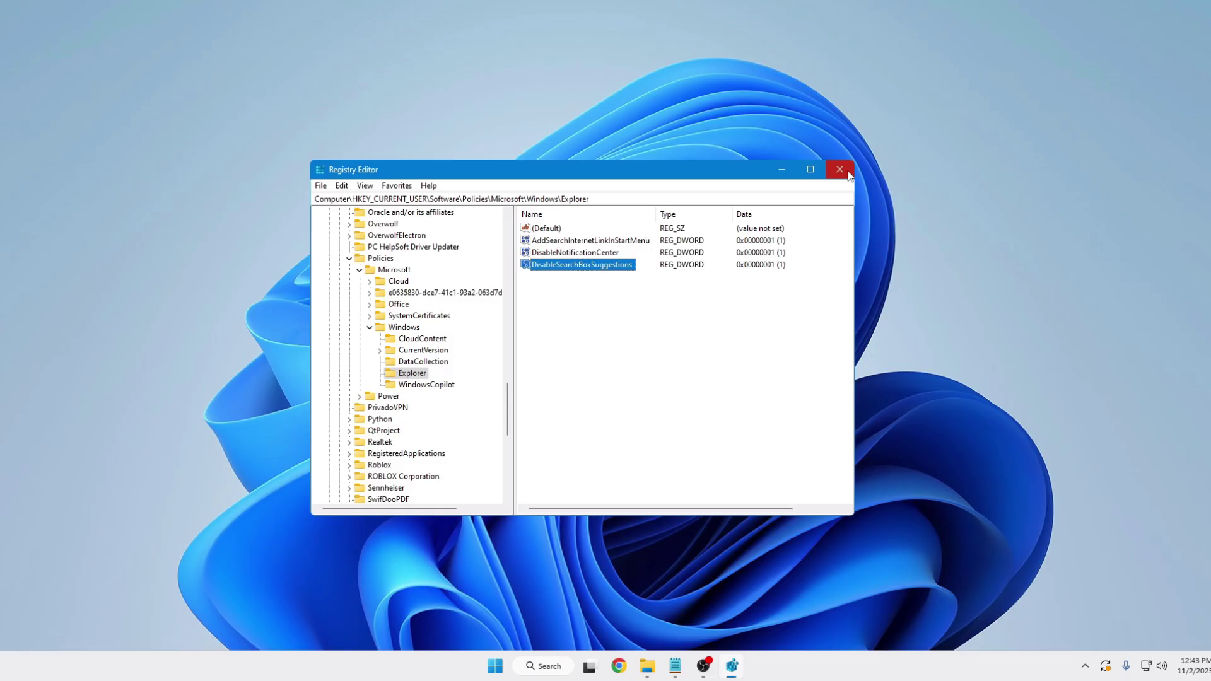
pyautogui.click(847, 172)
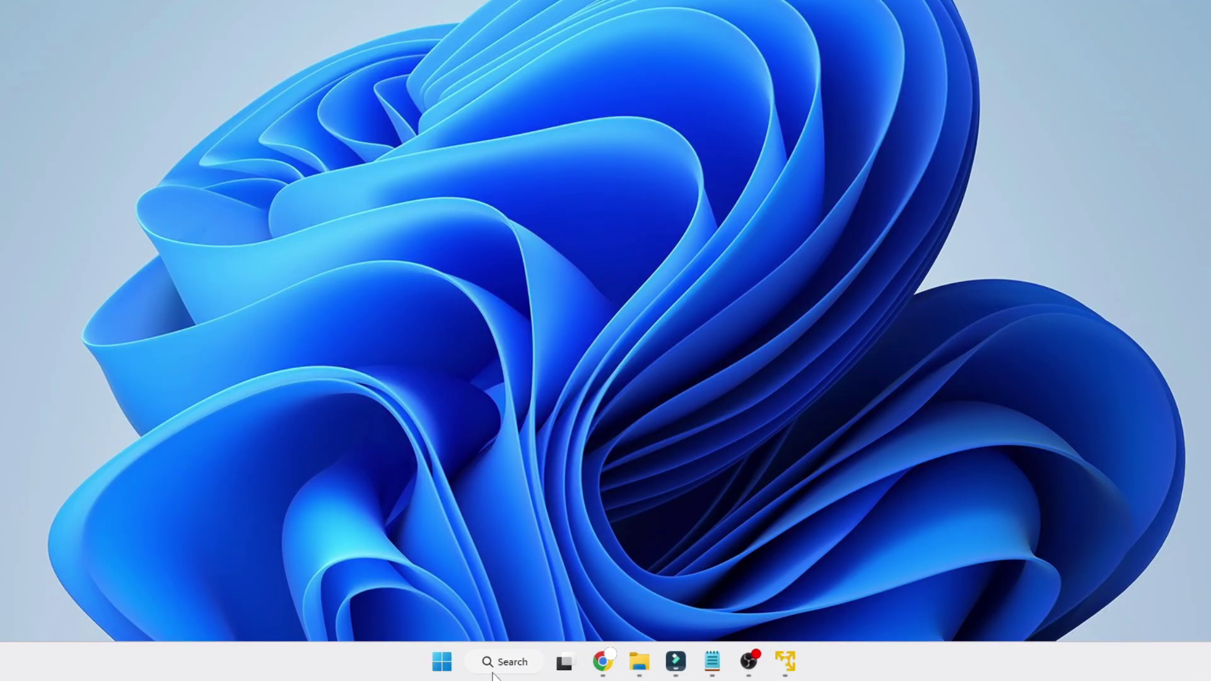
# Search Windows for "resf" and "resfdf" to check whether web results are still offered.
pyautogui.click(493, 672)
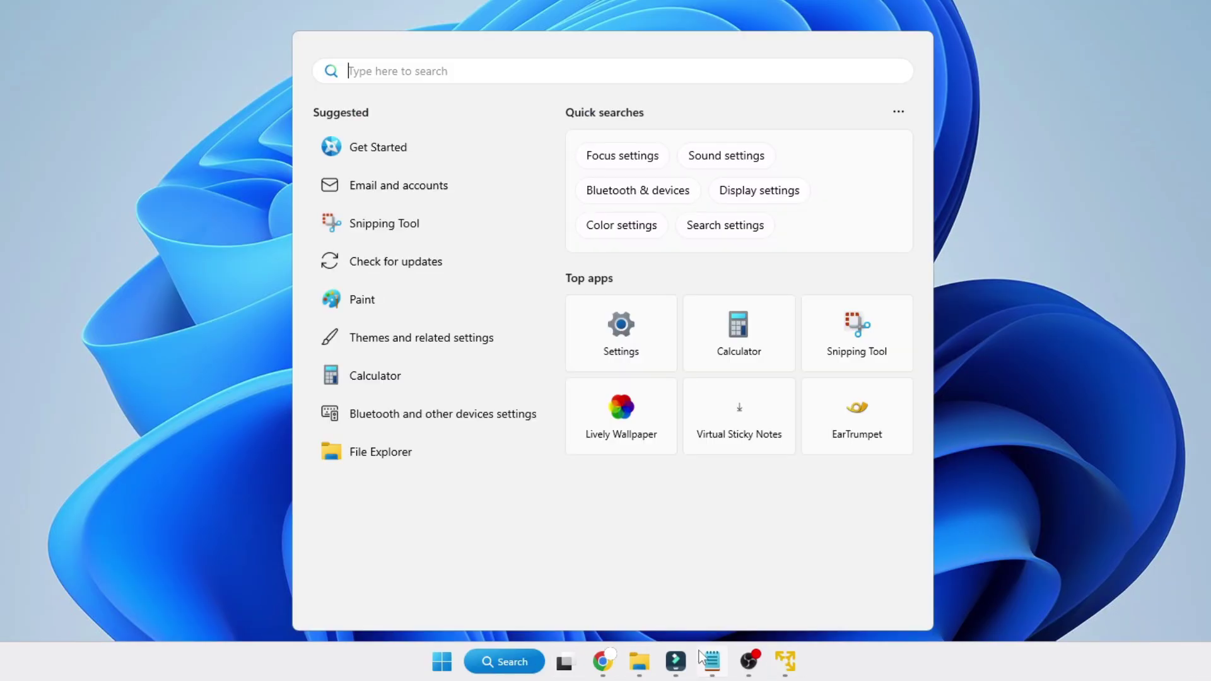
pyautogui.write('resfont')
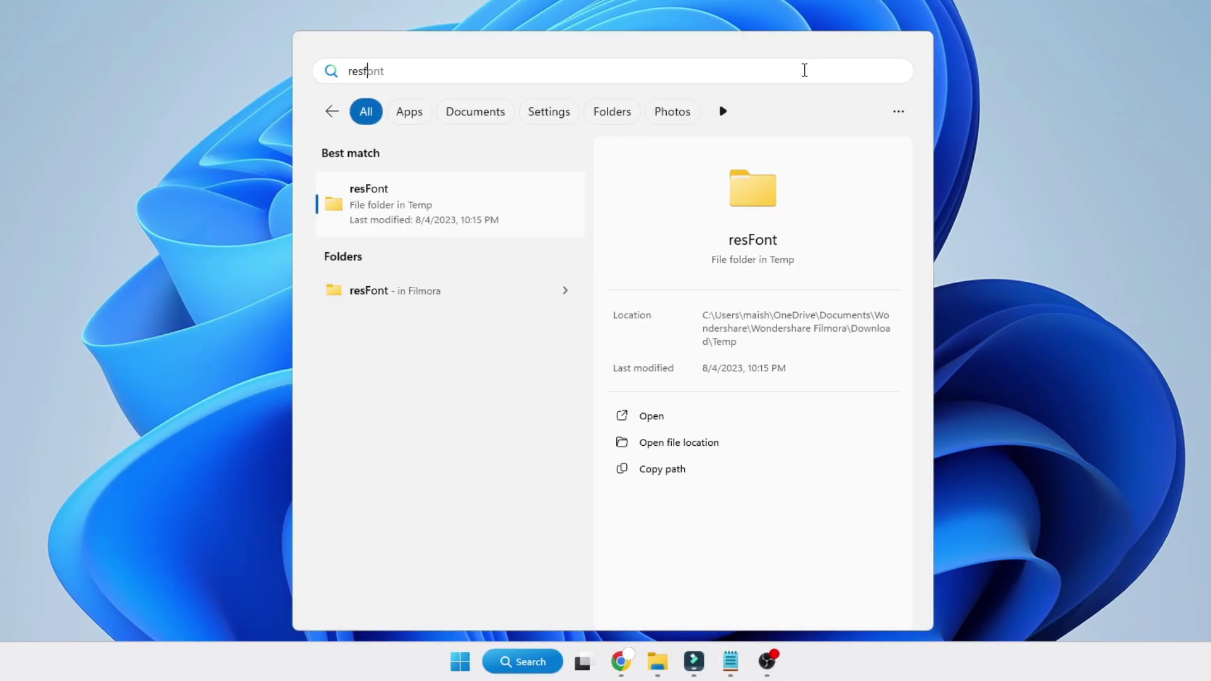
pyautogui.press('Delete')
pyautogui.press('Delete')
pyautogui.press('Delete')
pyautogui.write('df')
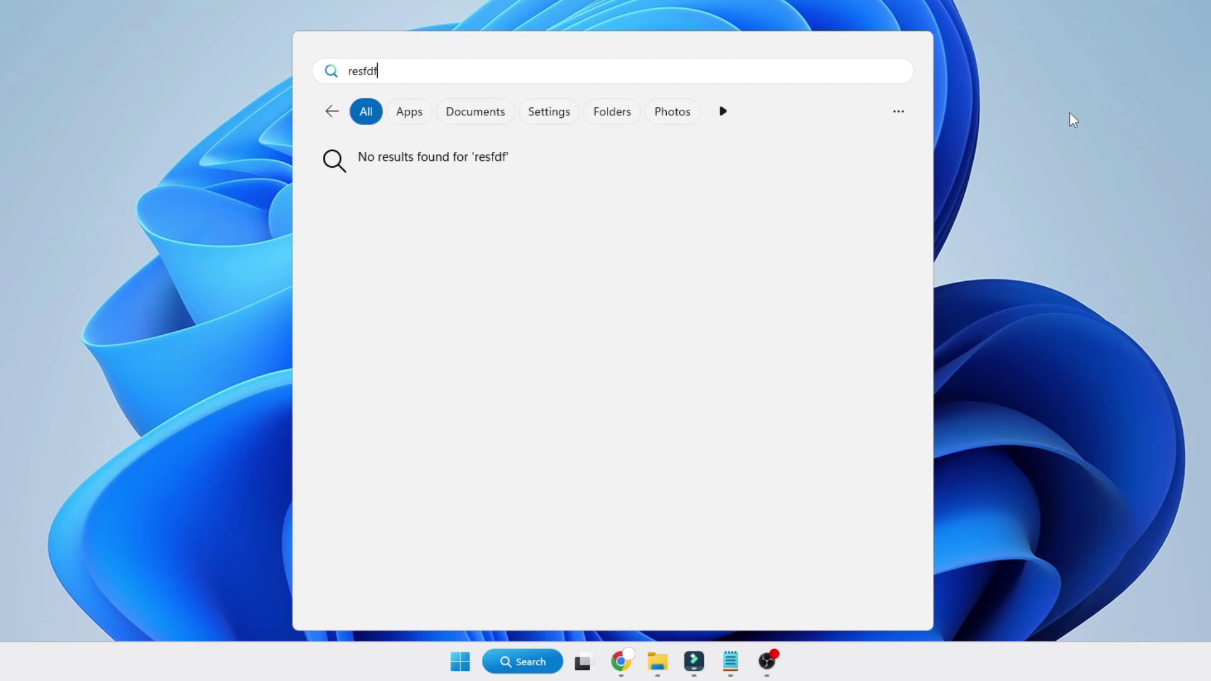
# Replace the Windows search term with "rennnasa", check for web results, and close the search.
pyautogui.press('BackSpace')
pyautogui.press('BackSpace')
pyautogui.press('BackSpace')
pyautogui.press('BackSpace')
pyautogui.press('BackSpace')
pyautogui.press('BackSpace')
pyautogui.write('r')
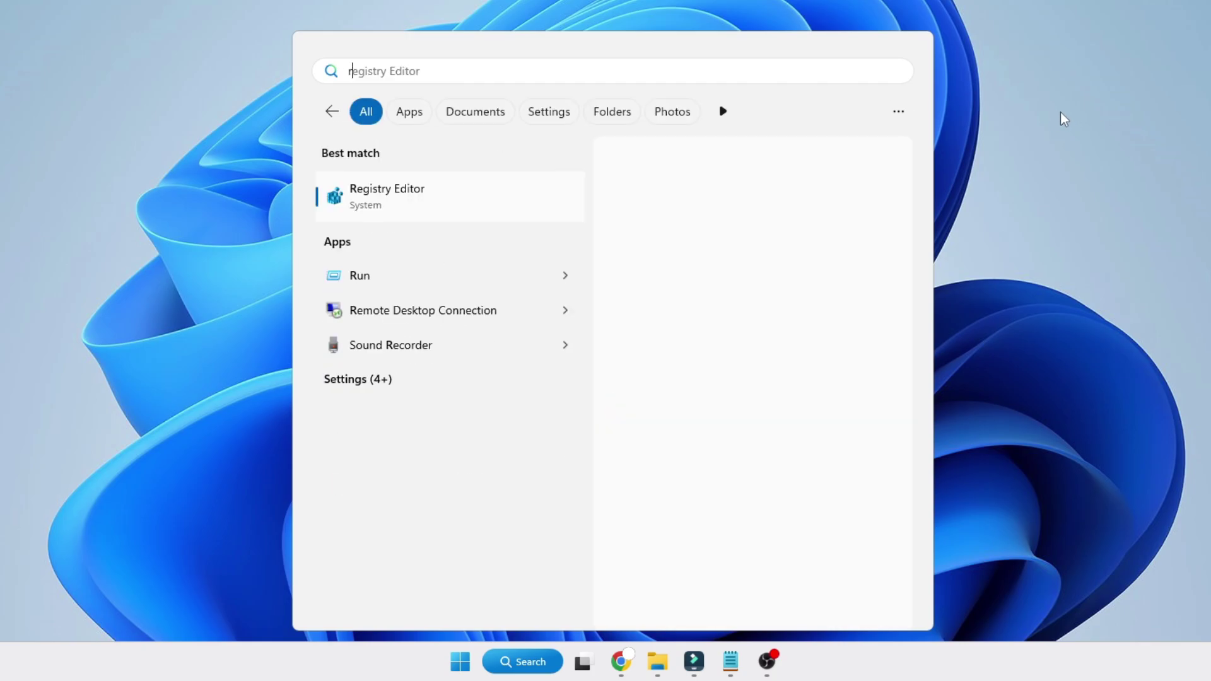
pyautogui.write('ennna')
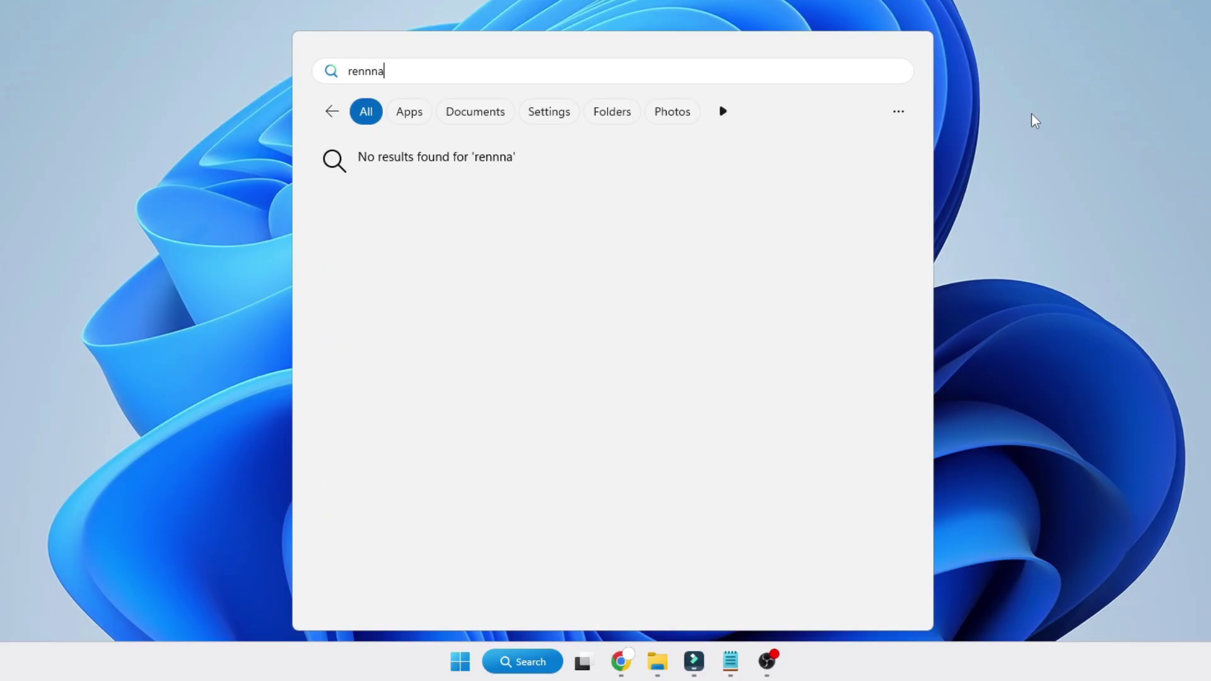
pyautogui.write('sa')
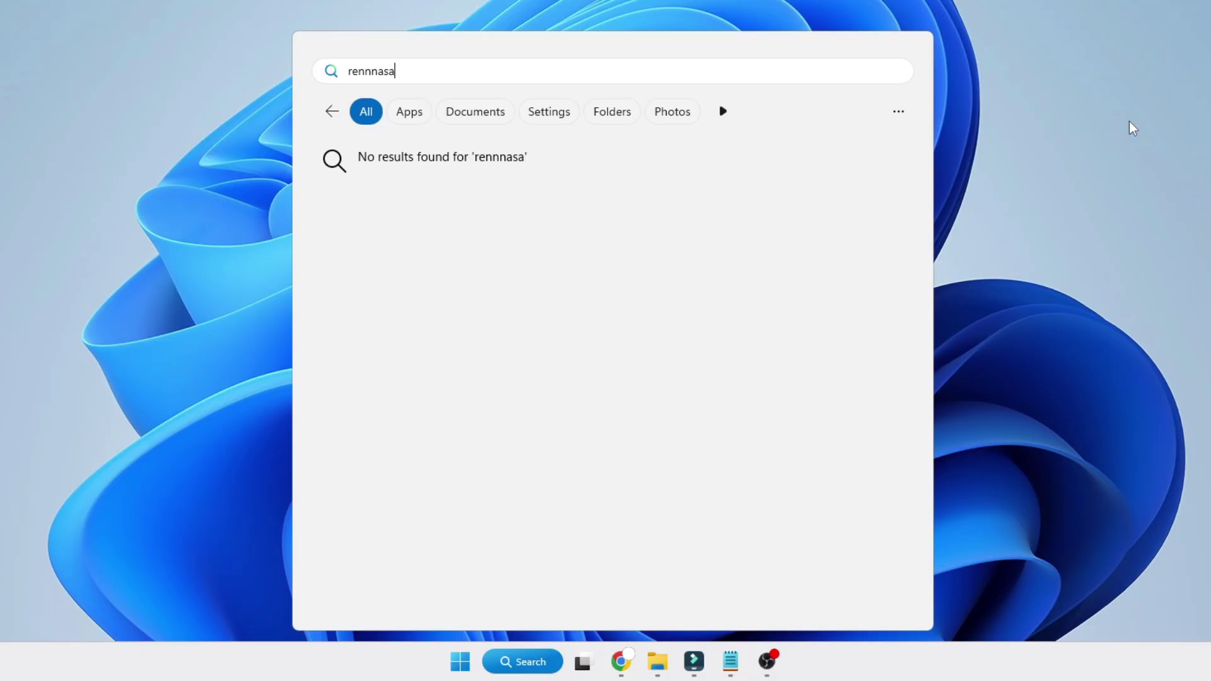
pyautogui.click(96, 302)
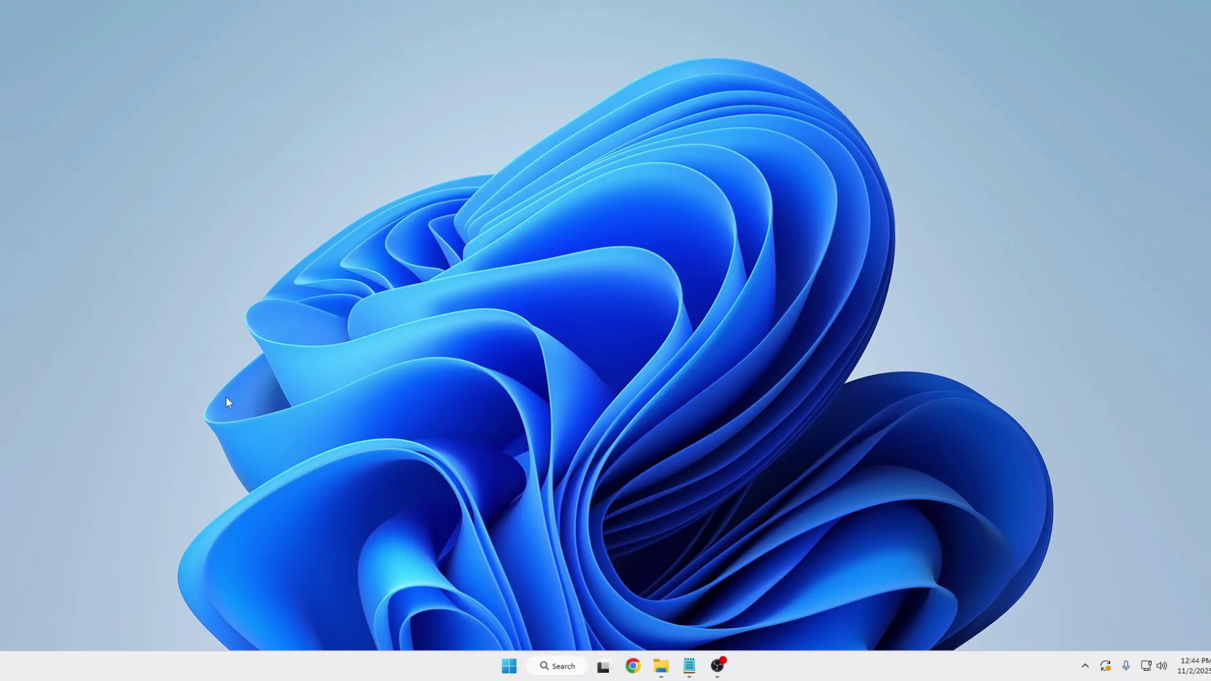
# Open the Search permissions page under Privacy & security in Windows Settings and go to Cloud content search.
pyautogui.rightClick(509, 666)
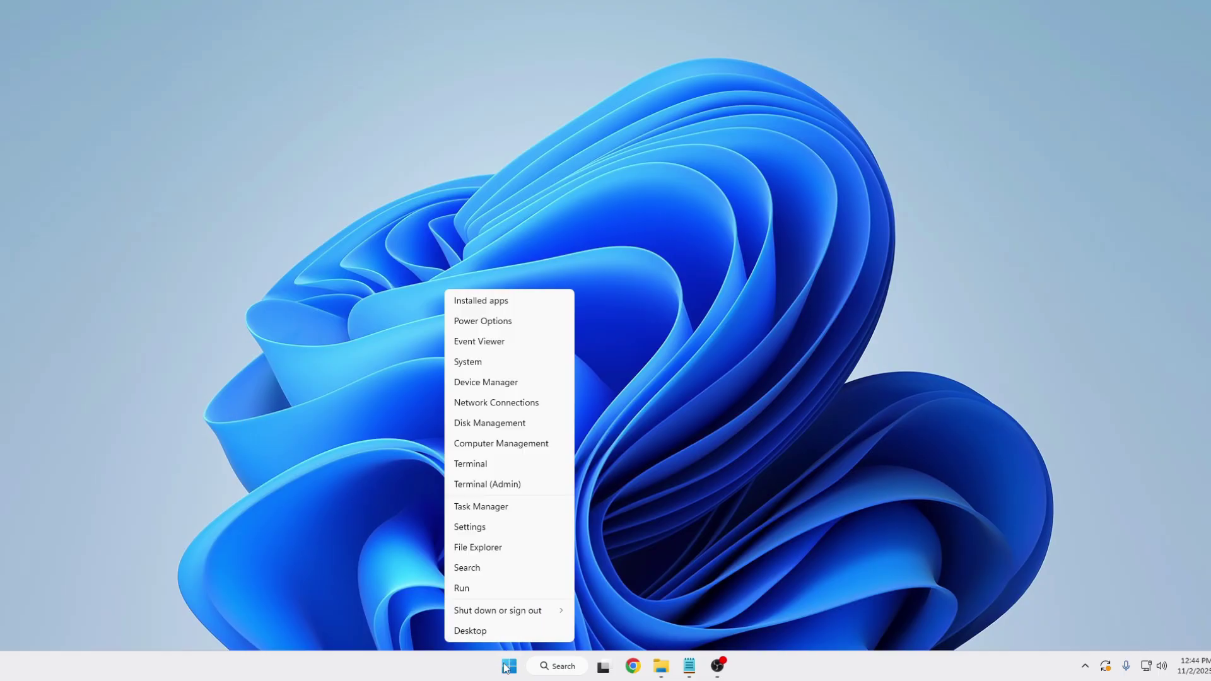
pyautogui.click(468, 529)
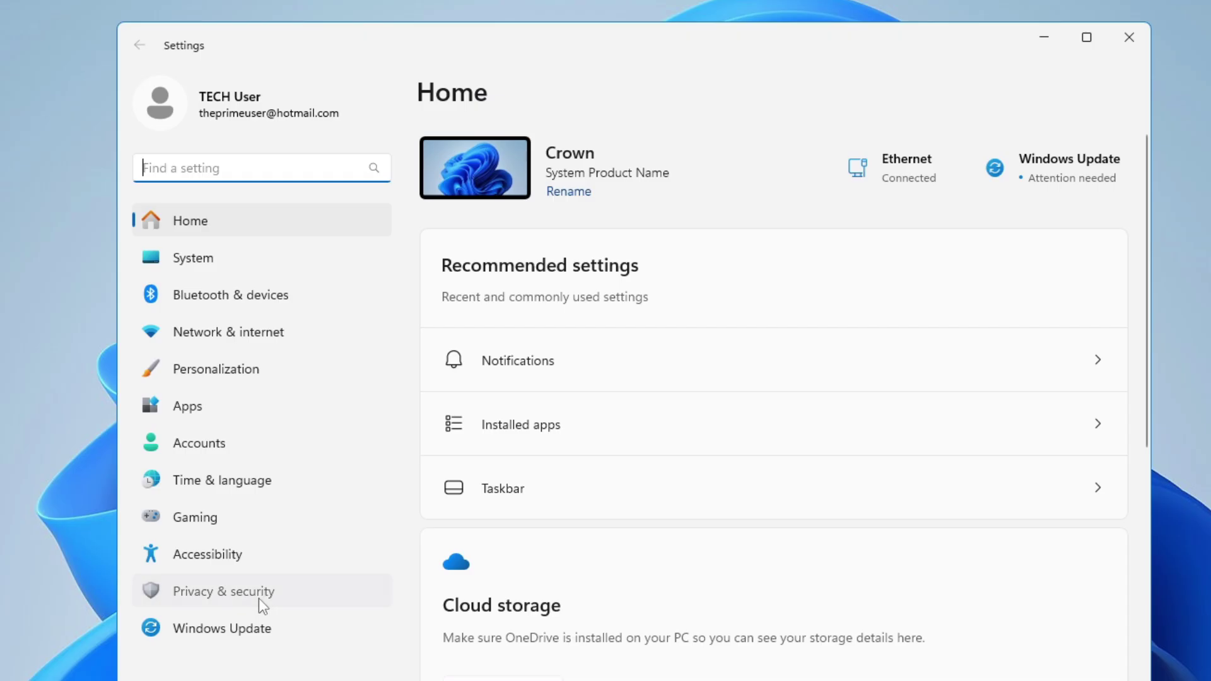
pyautogui.click(262, 604)
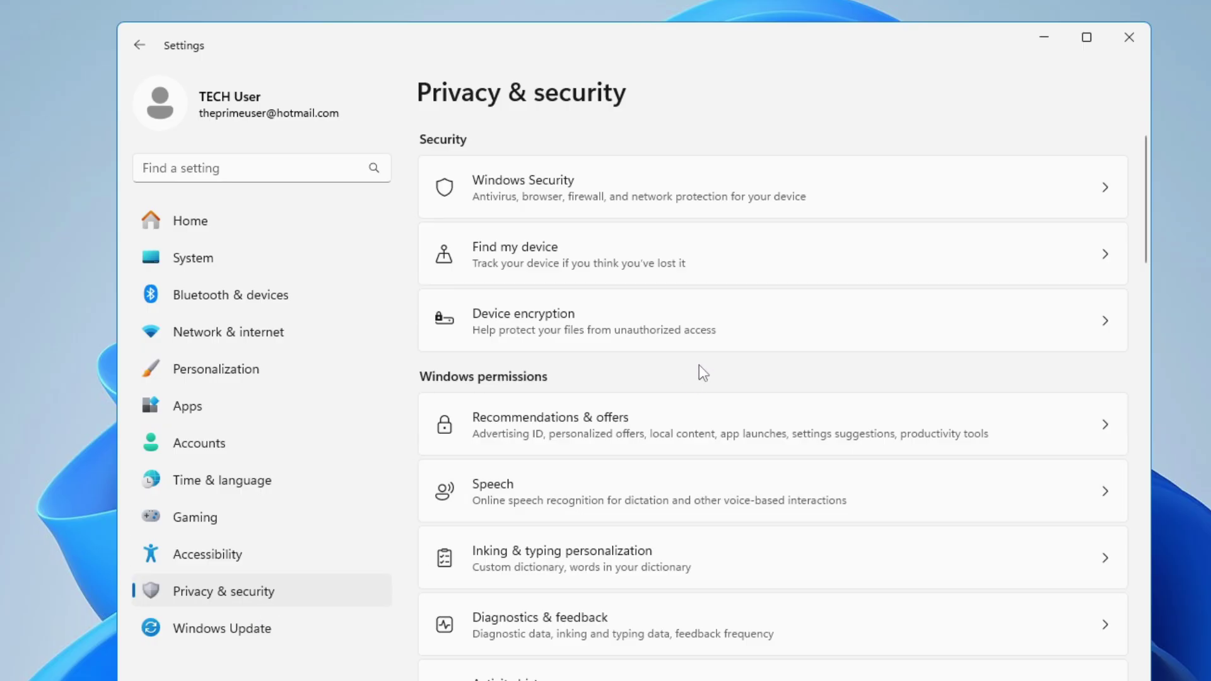
pyautogui.scroll(-2, 636, 358)
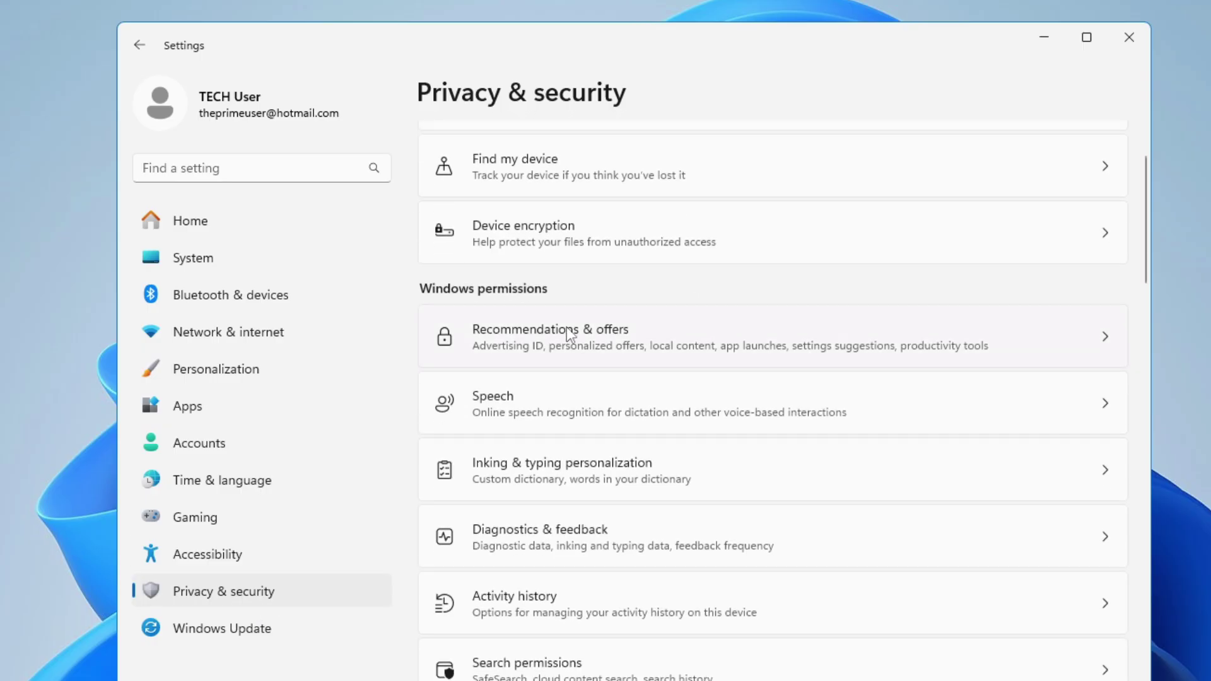
pyautogui.scroll(-2, 632, 385)
pyautogui.scroll(-4, 547, 323)
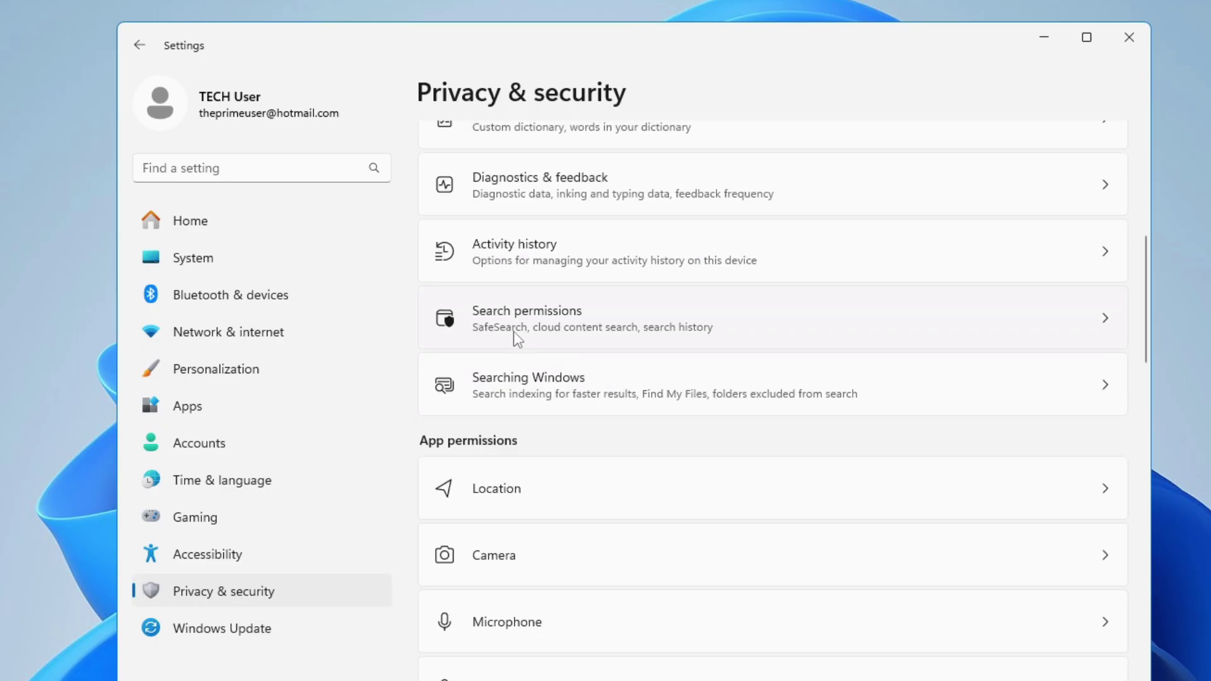
pyautogui.click(555, 324)
pyautogui.scroll(-3, 543, 329)
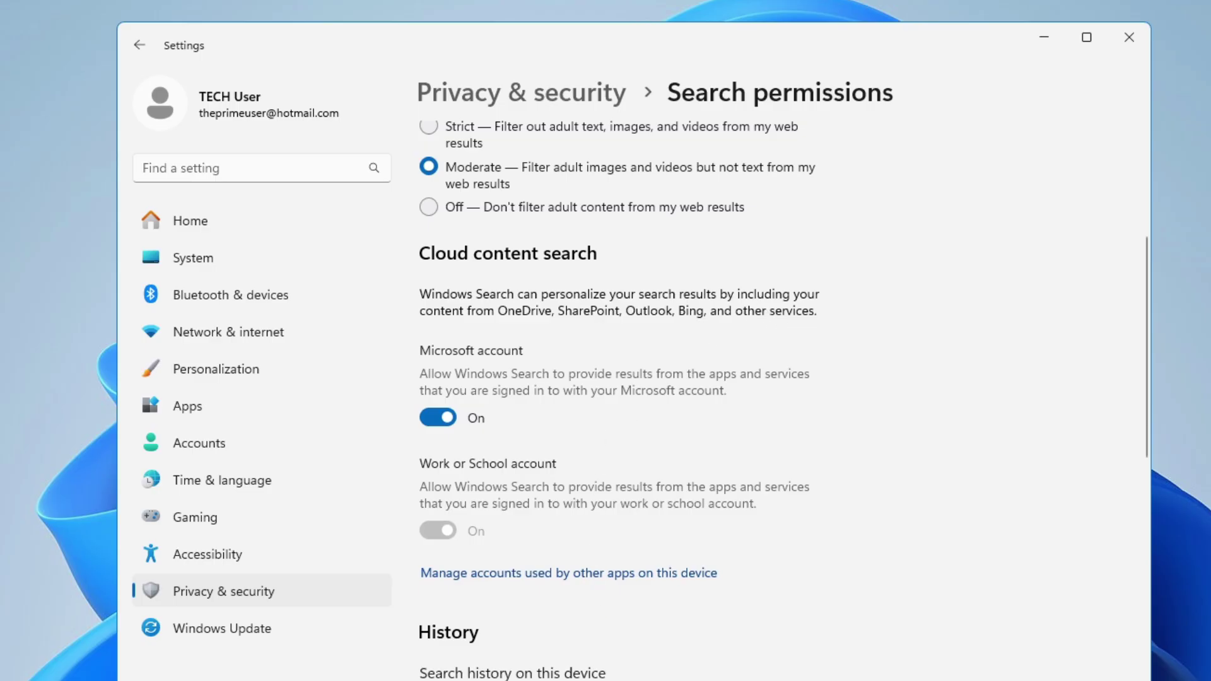
# Turn off cloud content search for the Microsoft account and search history on this device.
pyautogui.press('super+s')
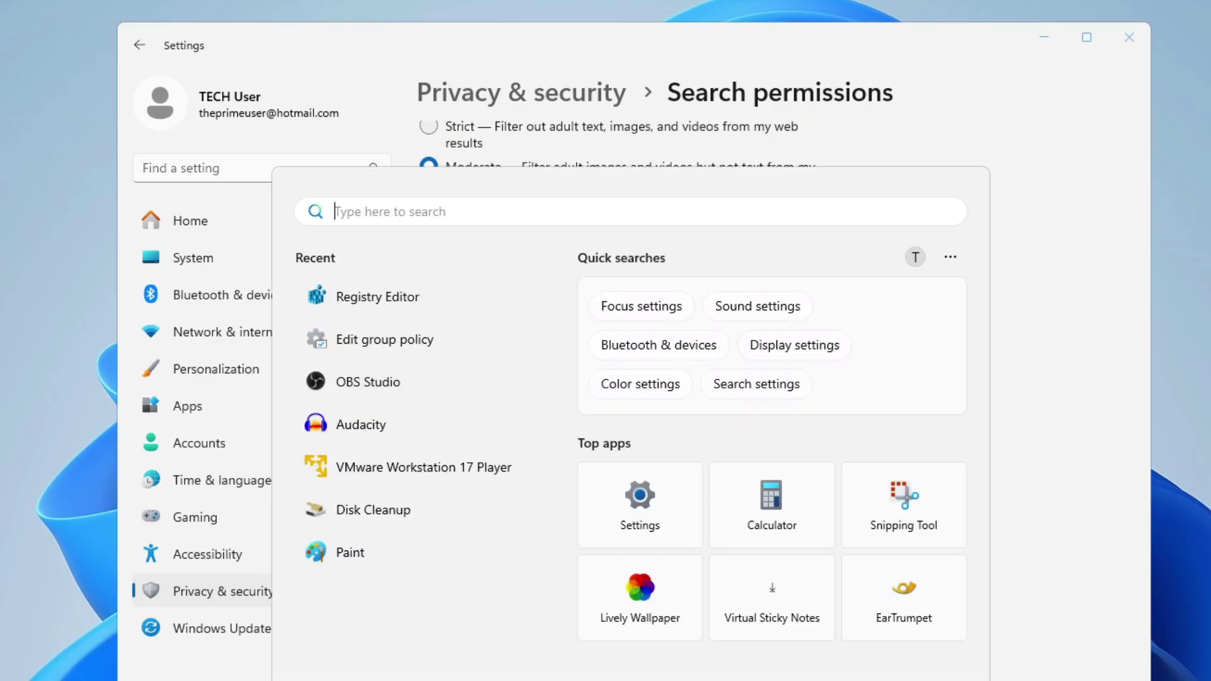
pyautogui.press('Escape')
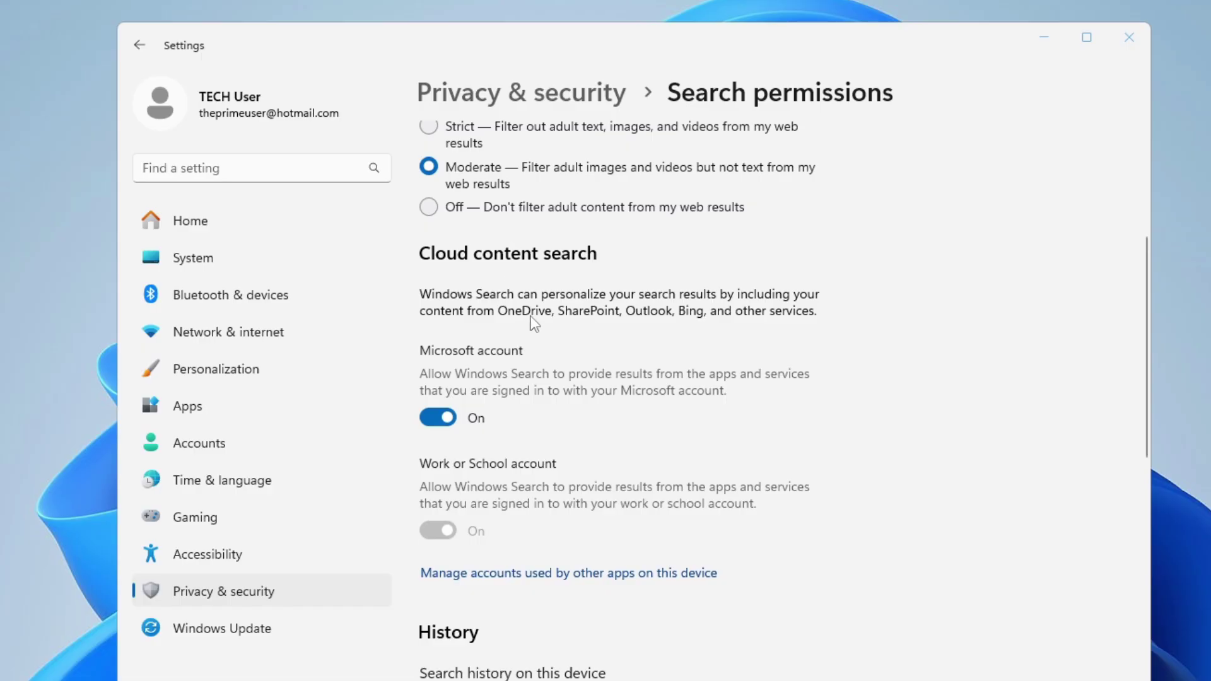
pyautogui.click(434, 419)
pyautogui.scroll(-1, 429, 404)
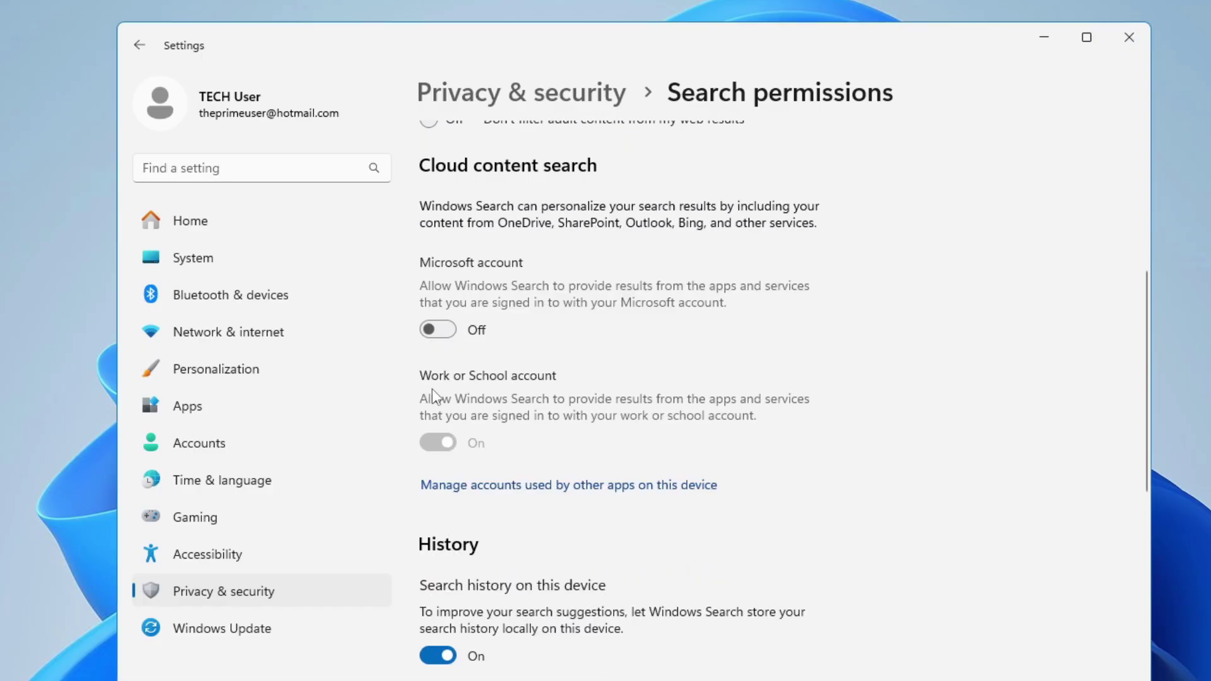
pyautogui.scroll(-5, 493, 413)
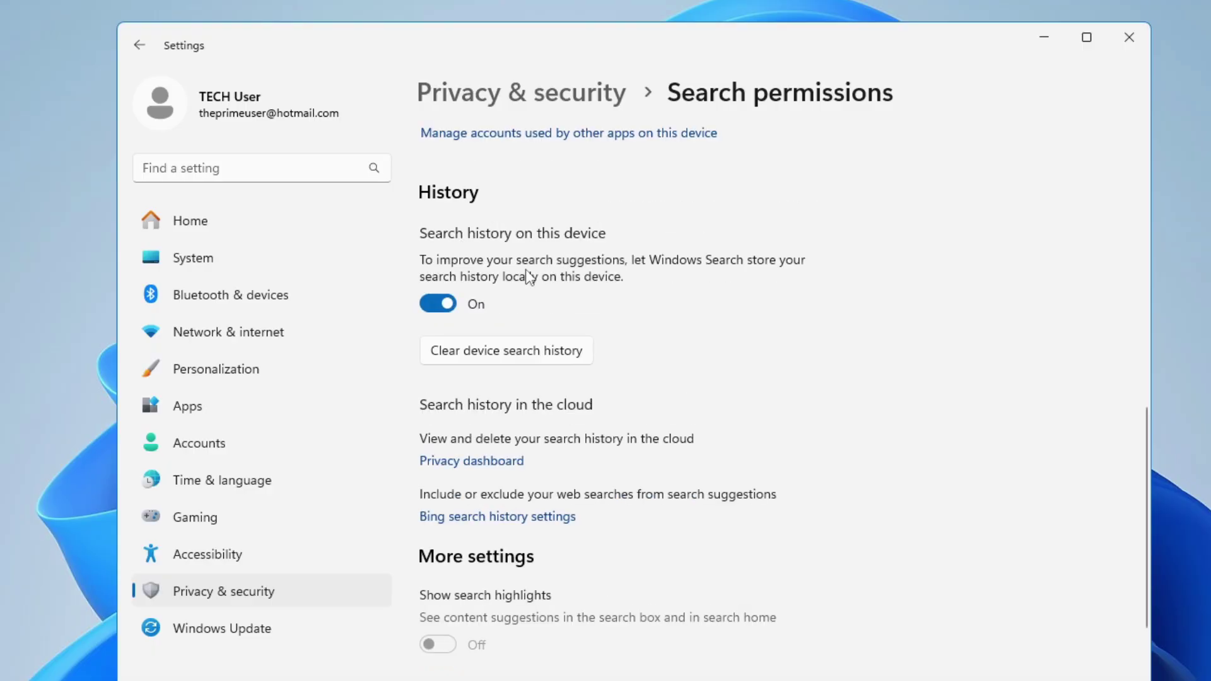
pyautogui.click(445, 307)
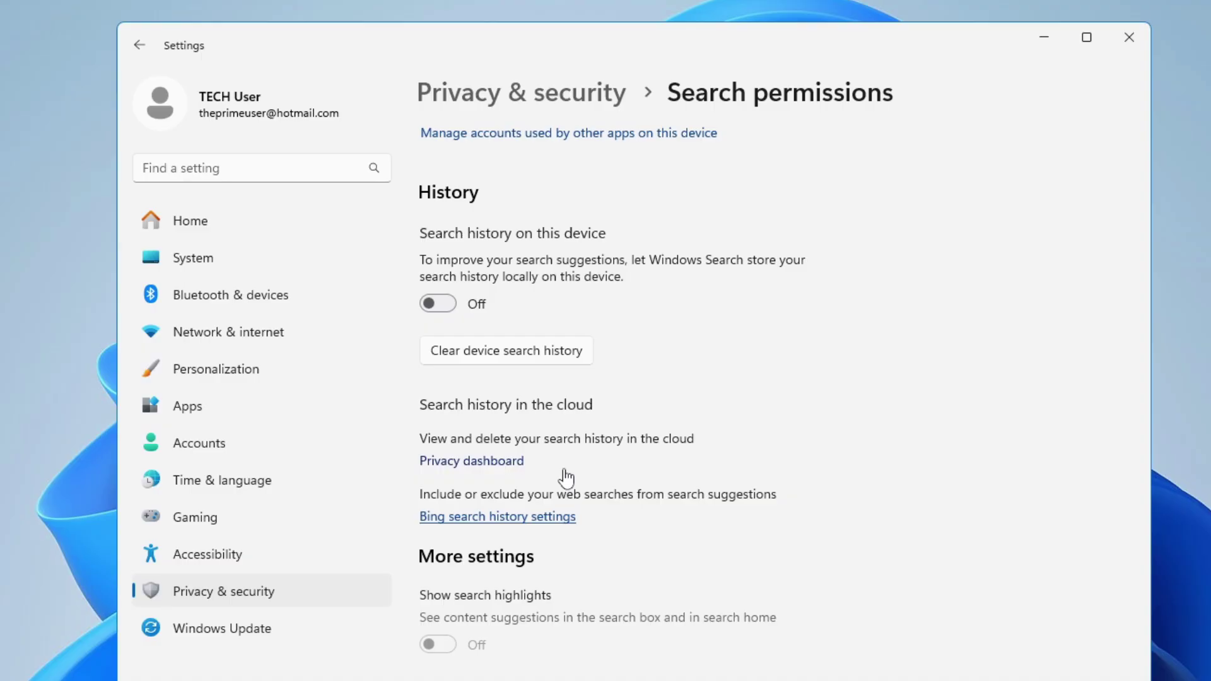
# Open the Diagnostics & feedback page of Privacy & security and set Send optional diagnostic data to Off.
pyautogui.click(260, 594)
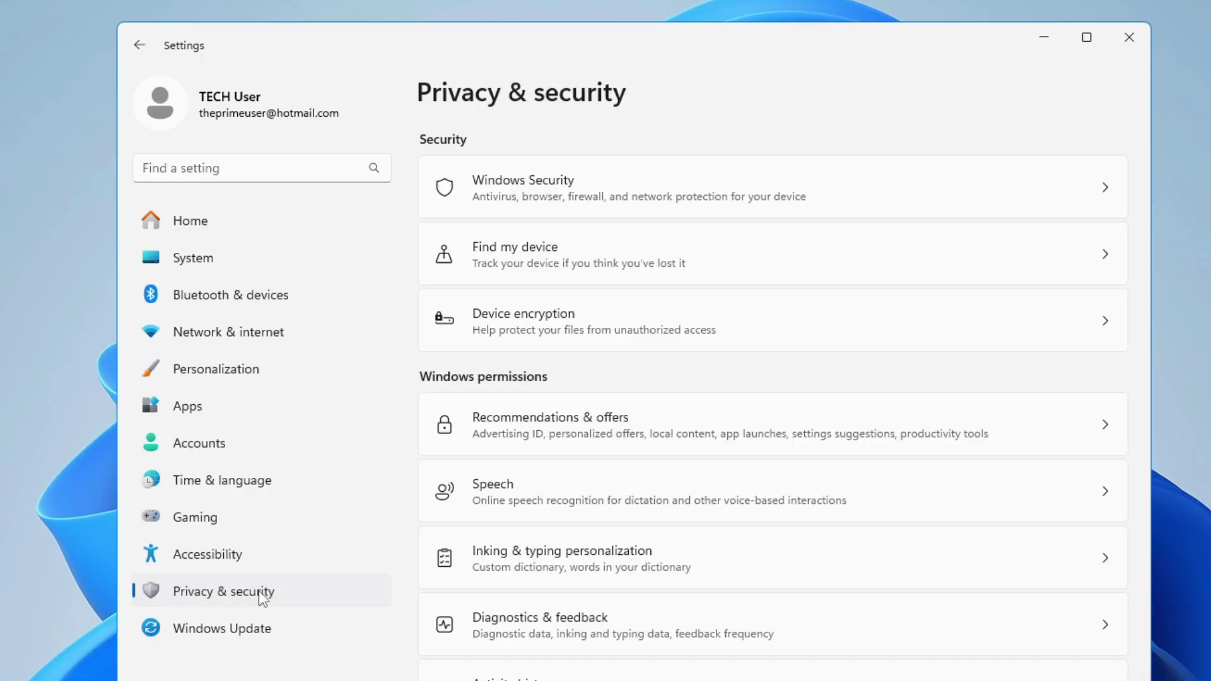
pyautogui.scroll(-3, 525, 403)
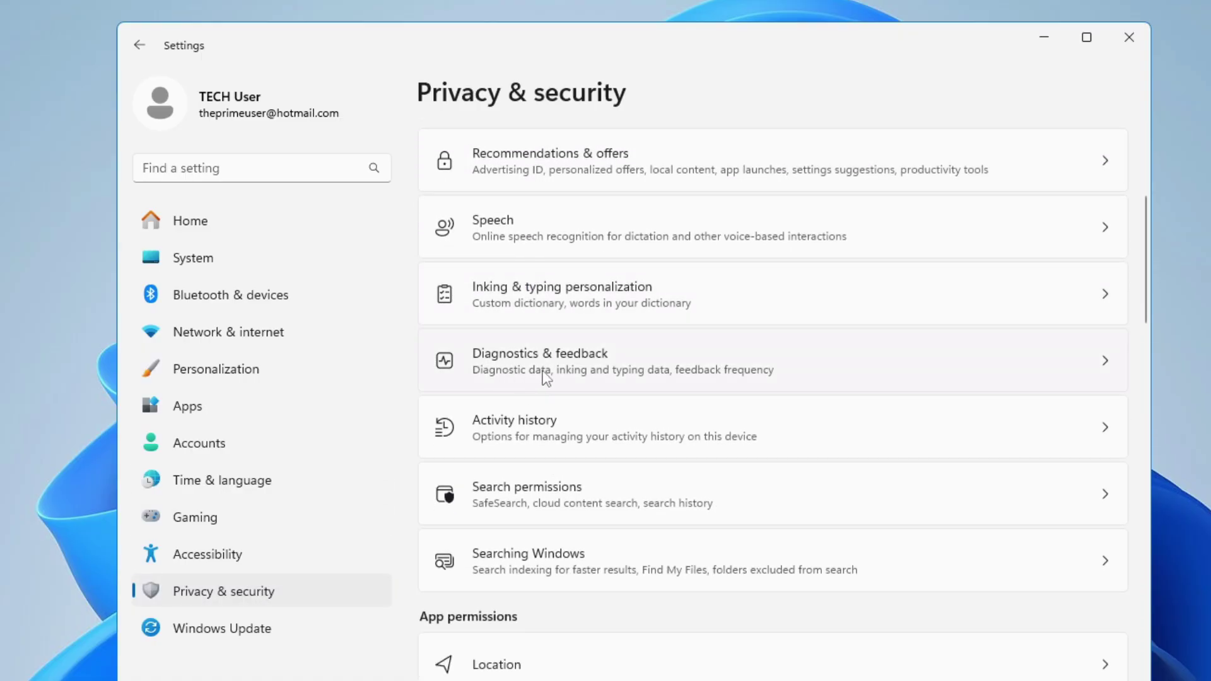
pyautogui.click(546, 378)
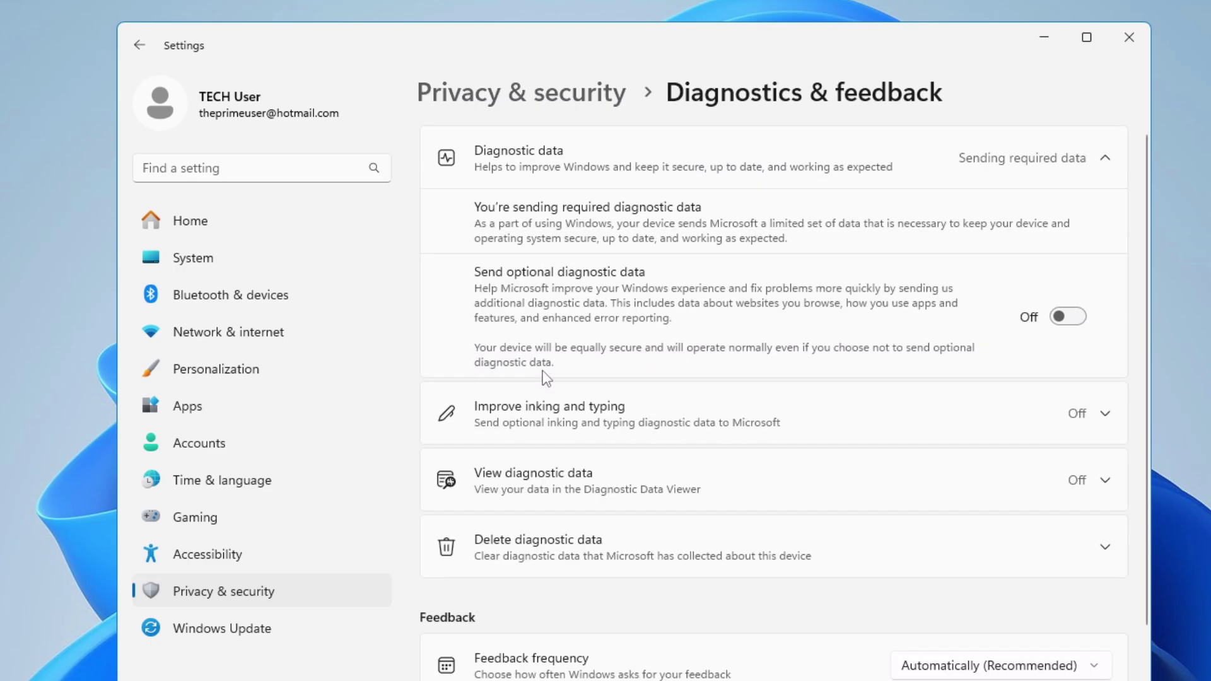
pyautogui.click(1068, 316)
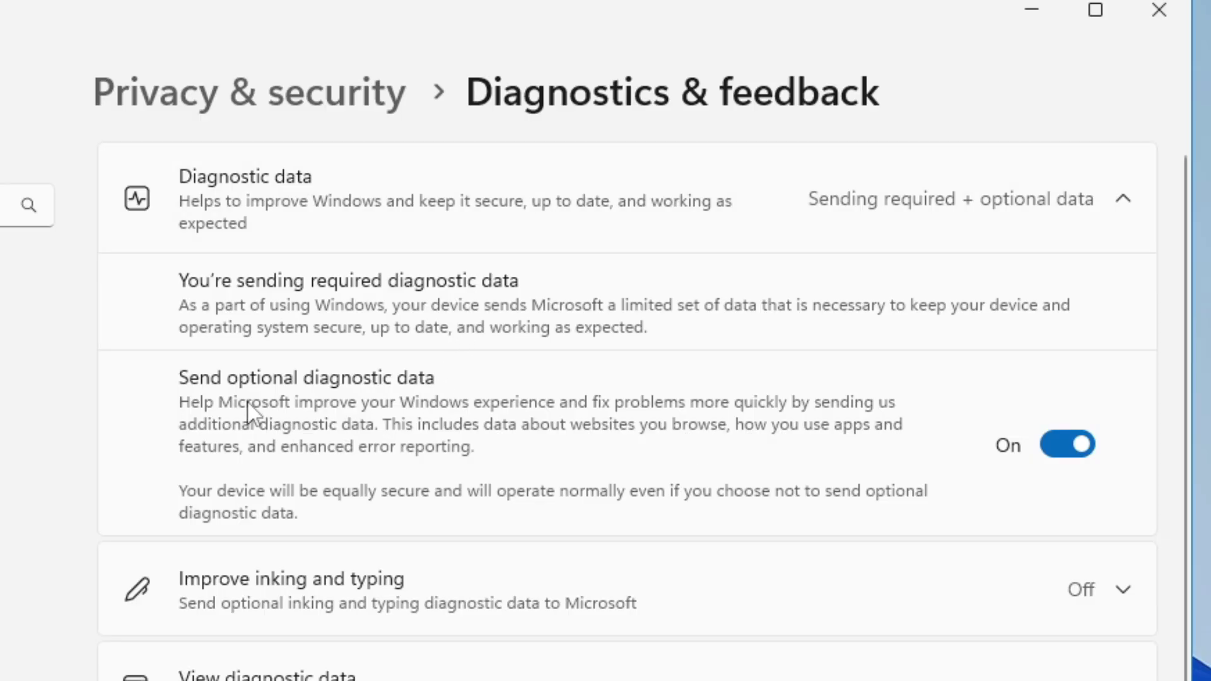
pyautogui.click(1071, 459)
# Turn off the Diagnostic Data Viewer and delete the diagnostic data Microsoft has collected about this device.
pyautogui.scroll(-4, 293, 351)
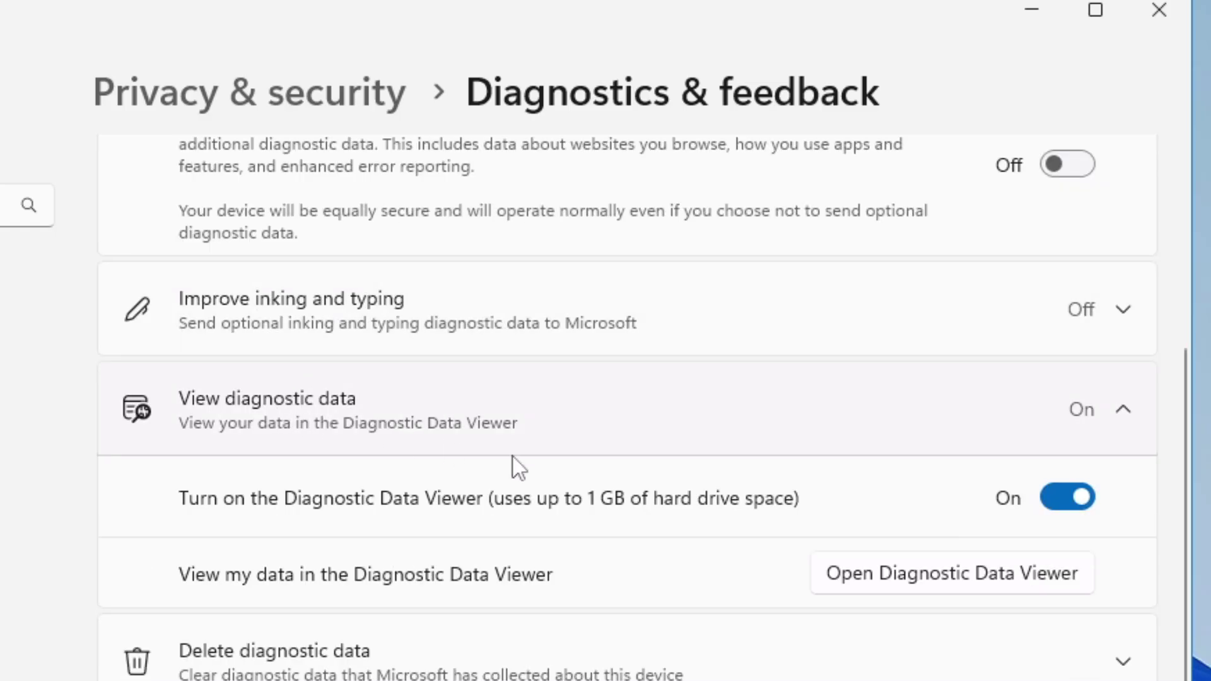
pyautogui.click(1076, 502)
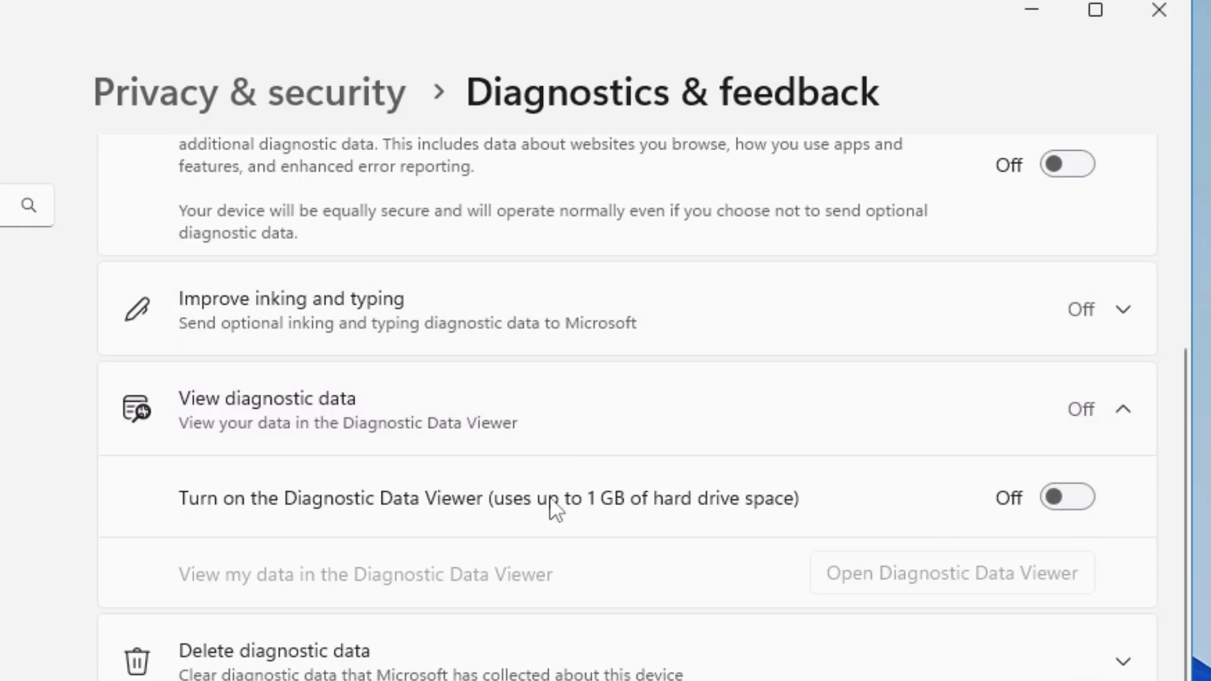
pyautogui.click(522, 660)
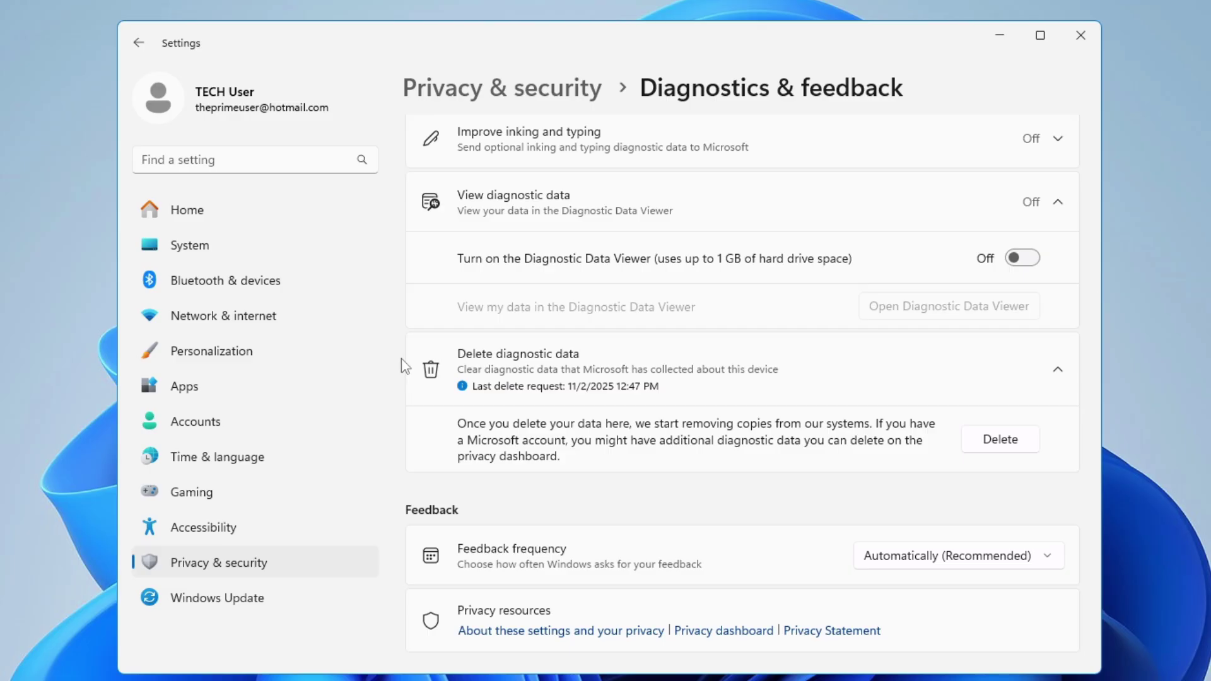
# Open the Advanced options of Windows Update in Settings.
pyautogui.click(224, 604)
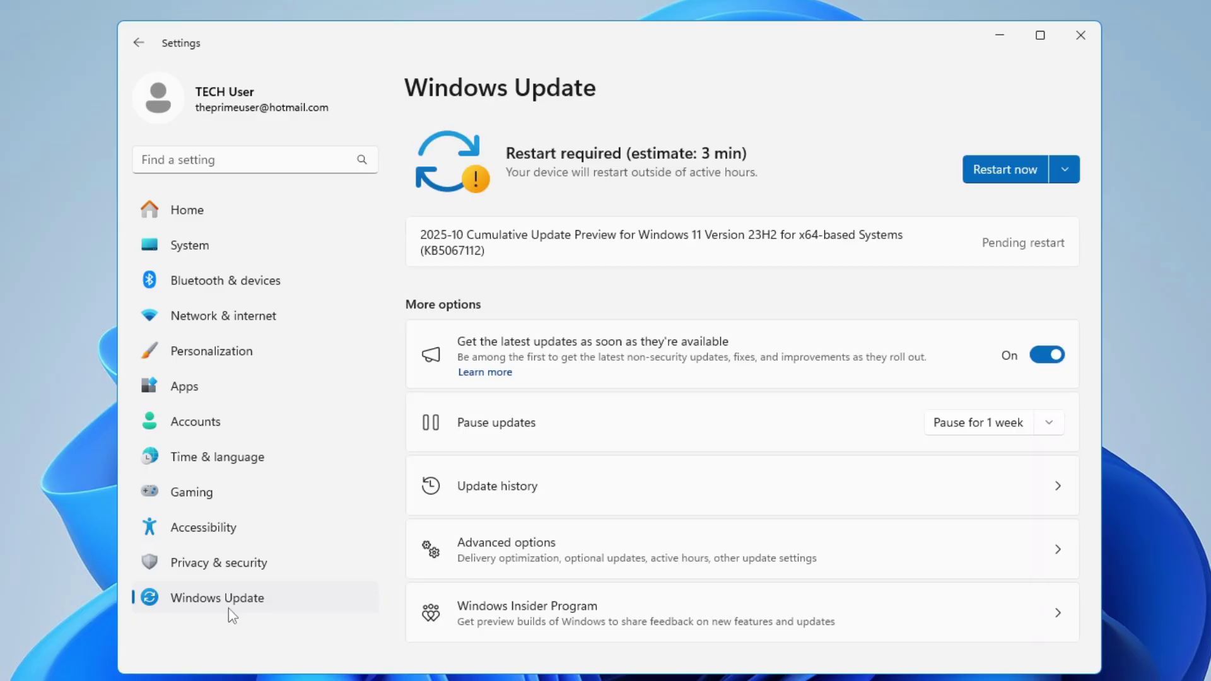
pyautogui.scroll(-4, 470, 332)
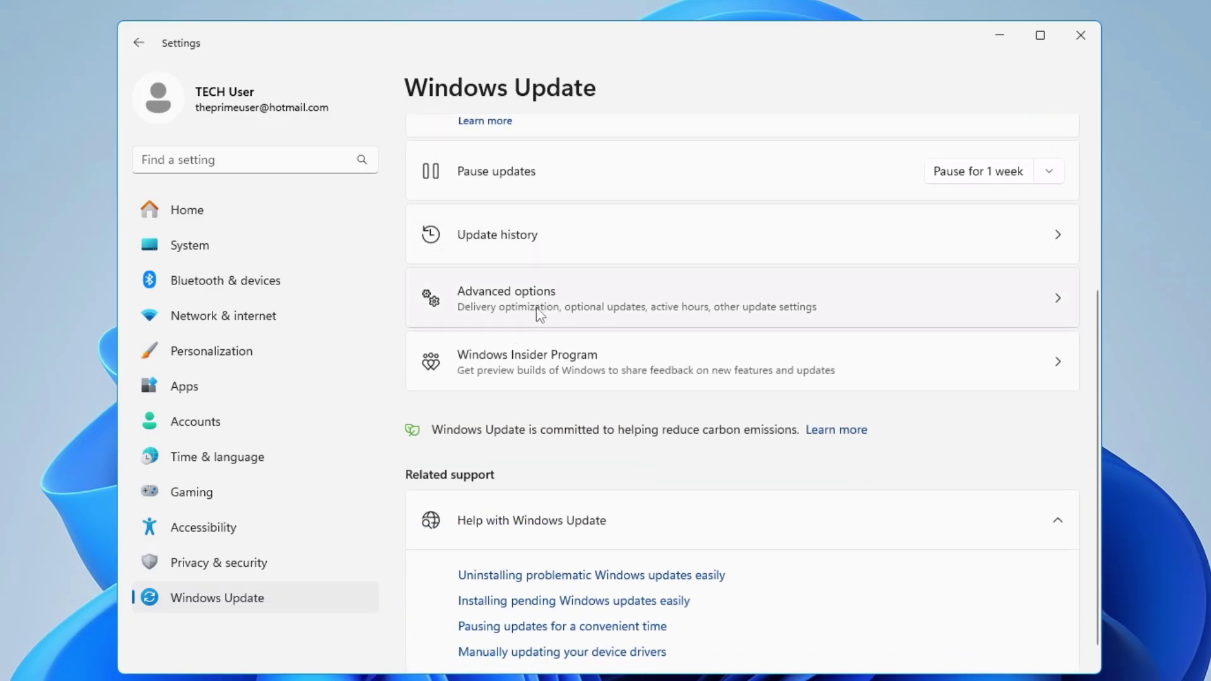
pyautogui.click(565, 315)
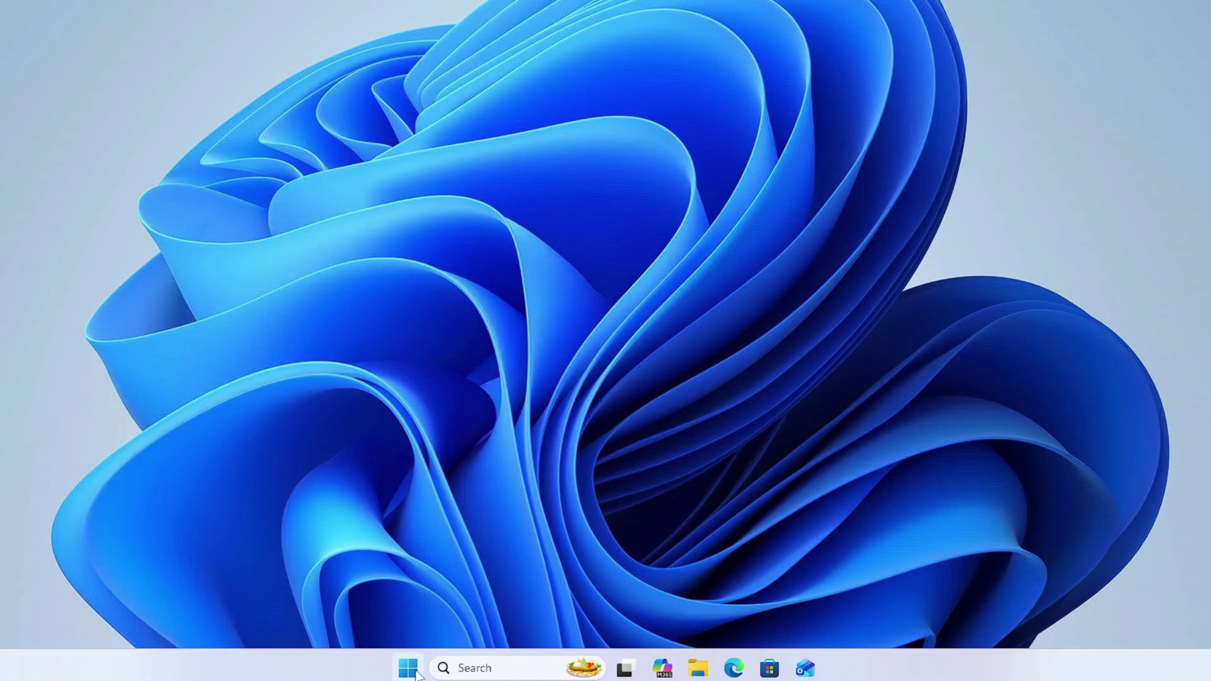
# Look through the complete list of apps in Start for preinstalled apps that are not needed, and close it.
pyautogui.click(408, 669)
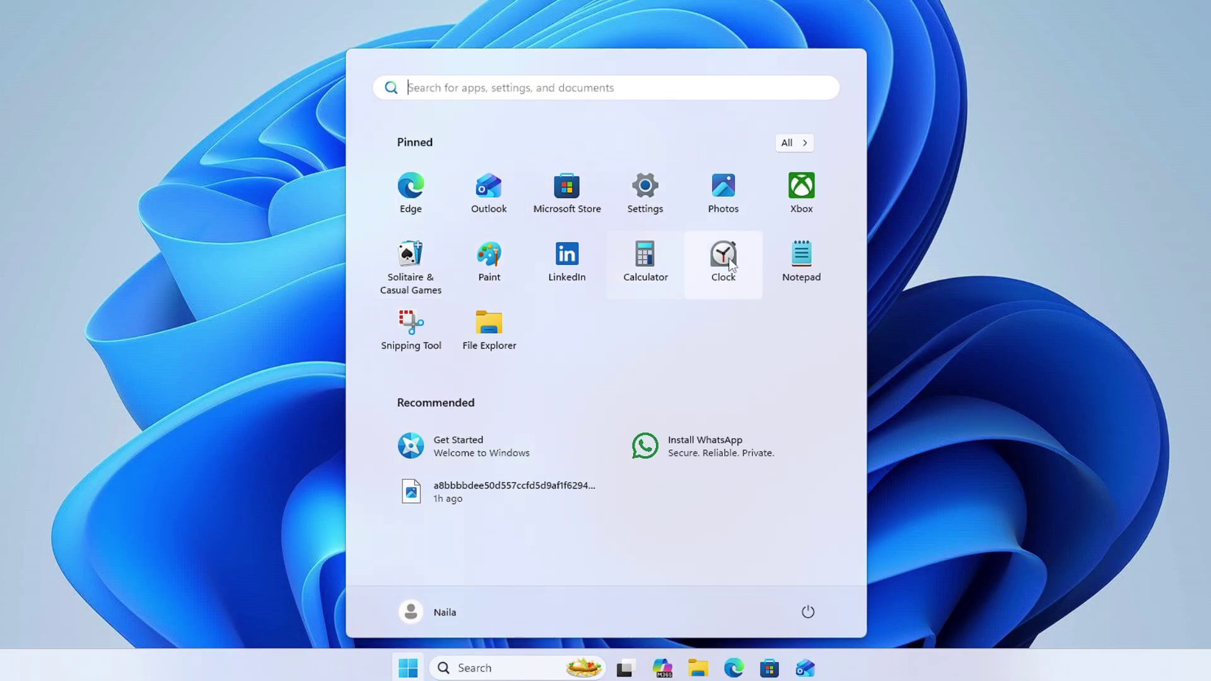
pyautogui.click(789, 150)
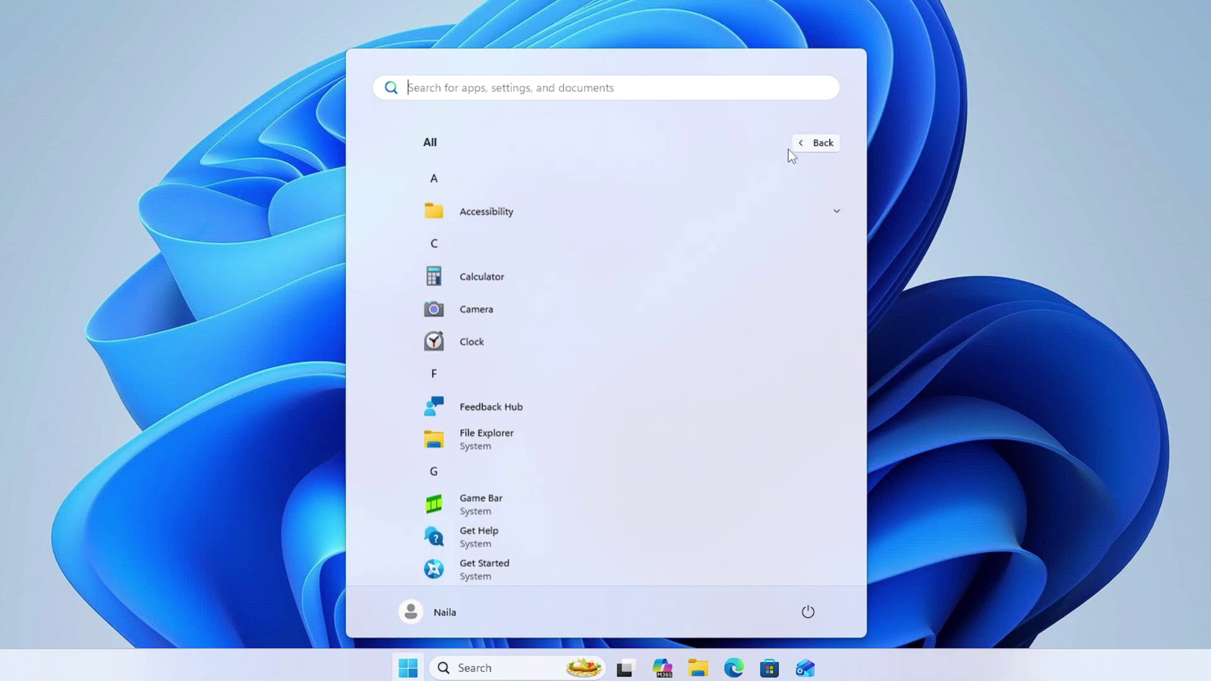
pyautogui.scroll(-2, 550, 268)
pyautogui.scroll(-3, 543, 270)
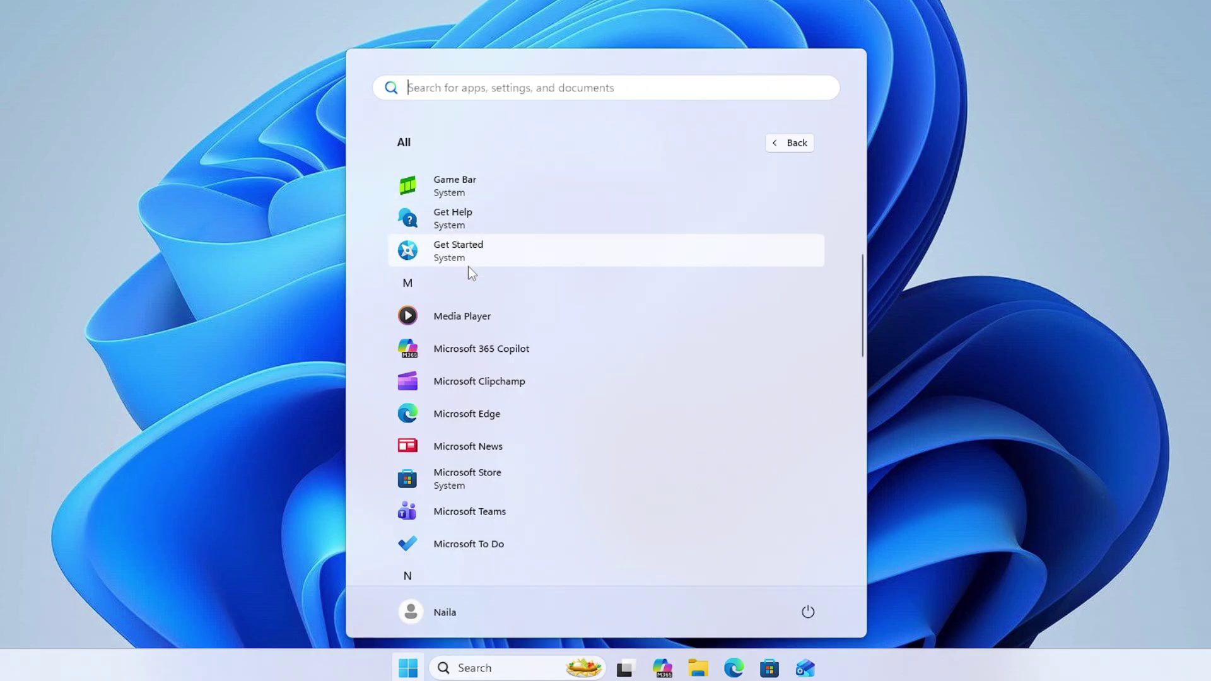
pyautogui.scroll(-1, 468, 328)
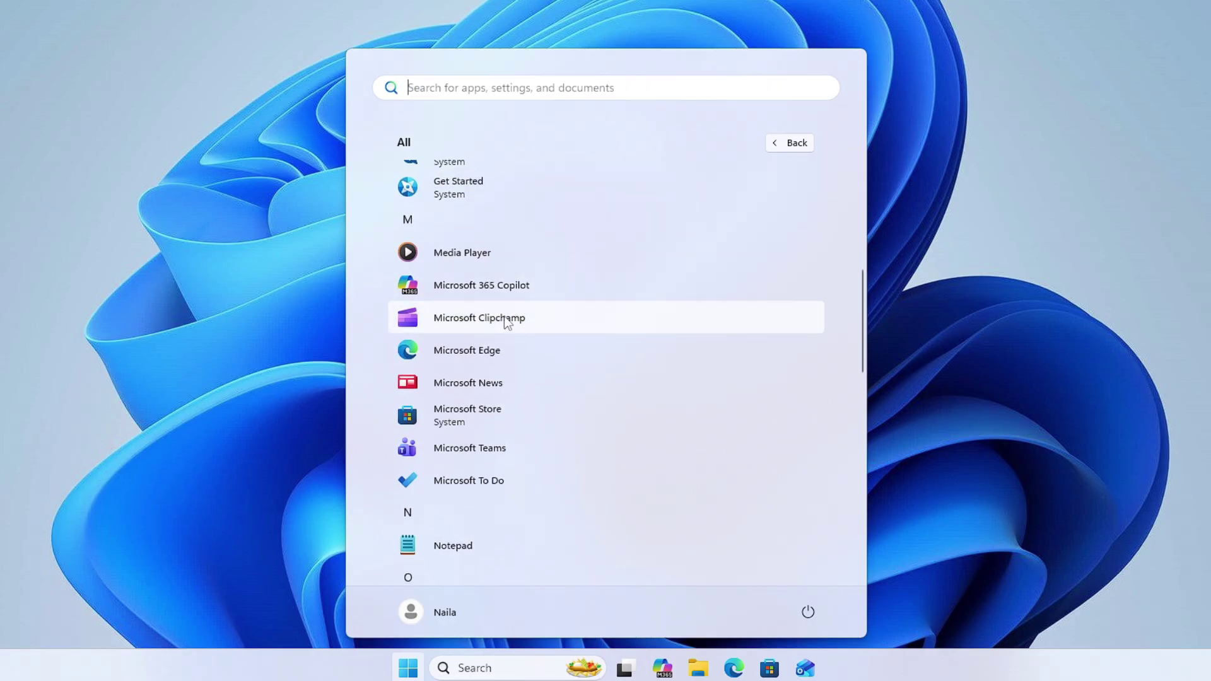
pyautogui.scroll(-1, 505, 321)
pyautogui.scroll(-1, 484, 322)
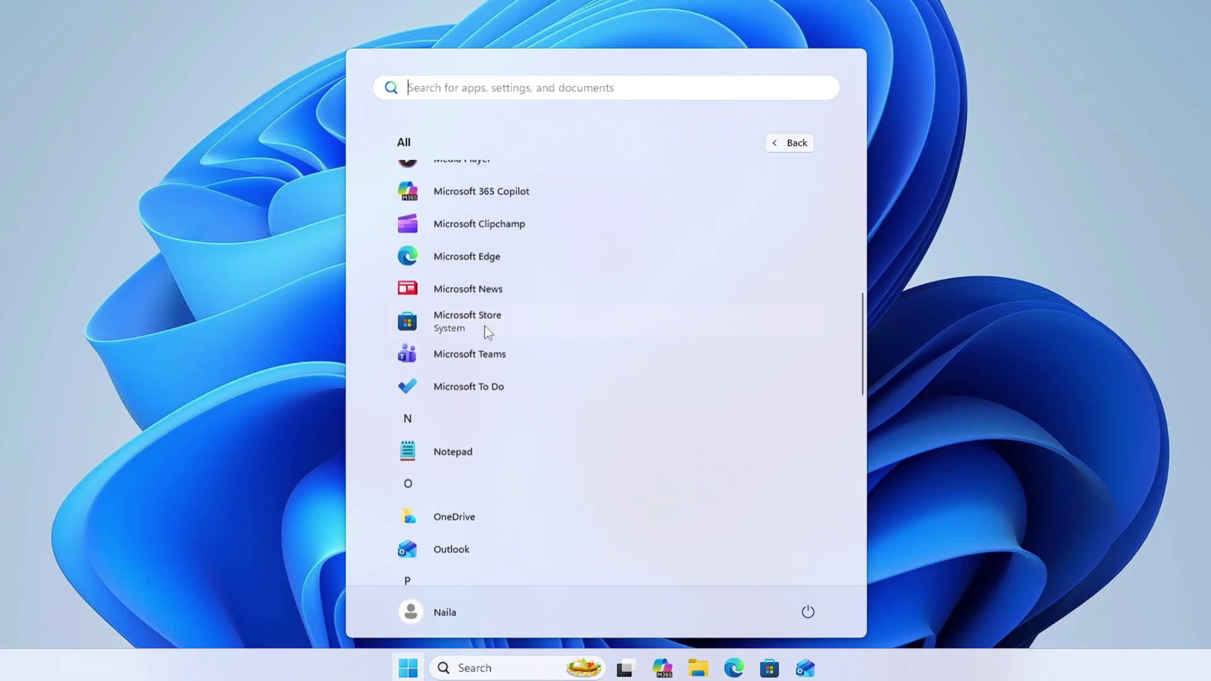
pyautogui.scroll(-8, 492, 353)
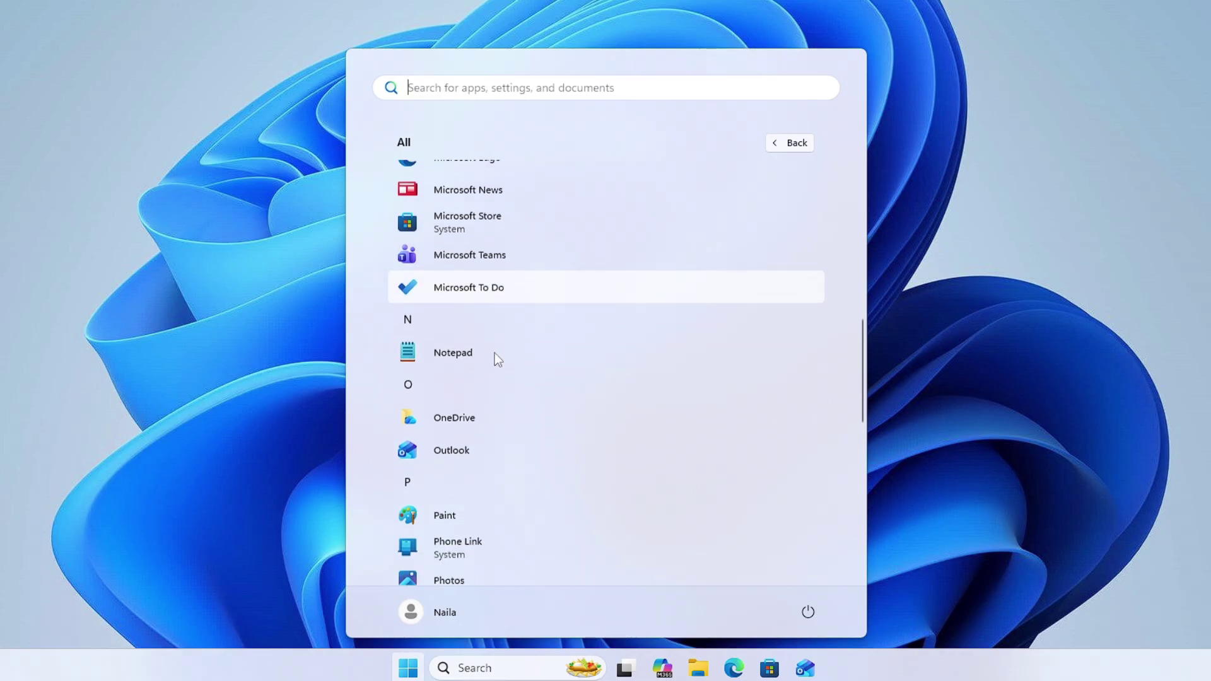
pyautogui.scroll(-3, 492, 350)
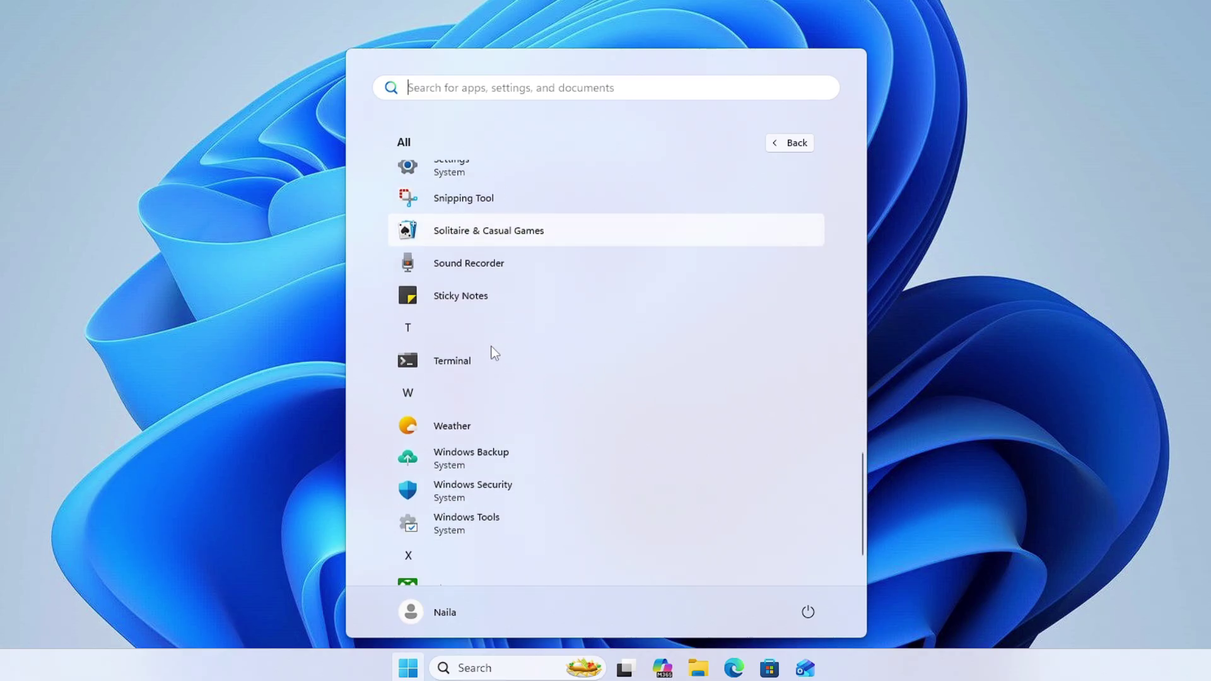
pyautogui.scroll(9, 489, 346)
pyautogui.scroll(5, 485, 341)
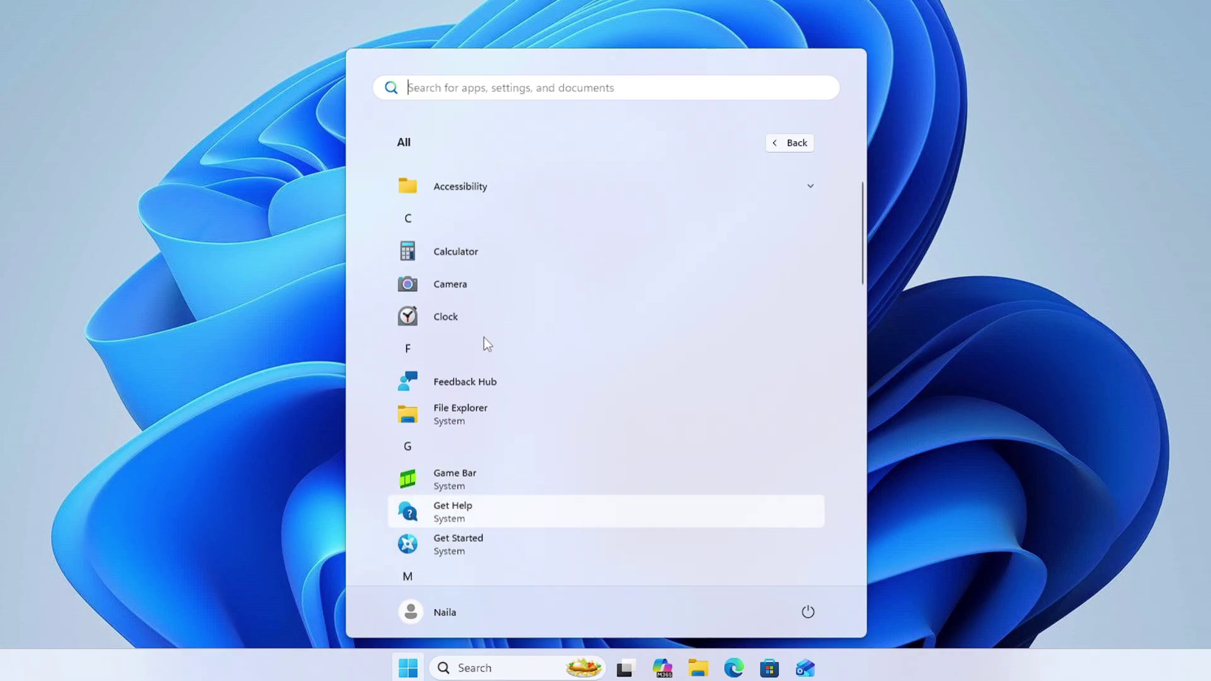
pyautogui.click(408, 670)
# Open the Installed apps page of Windows Settings, then widen and reposition the Settings window.
pyautogui.rightClick(411, 674)
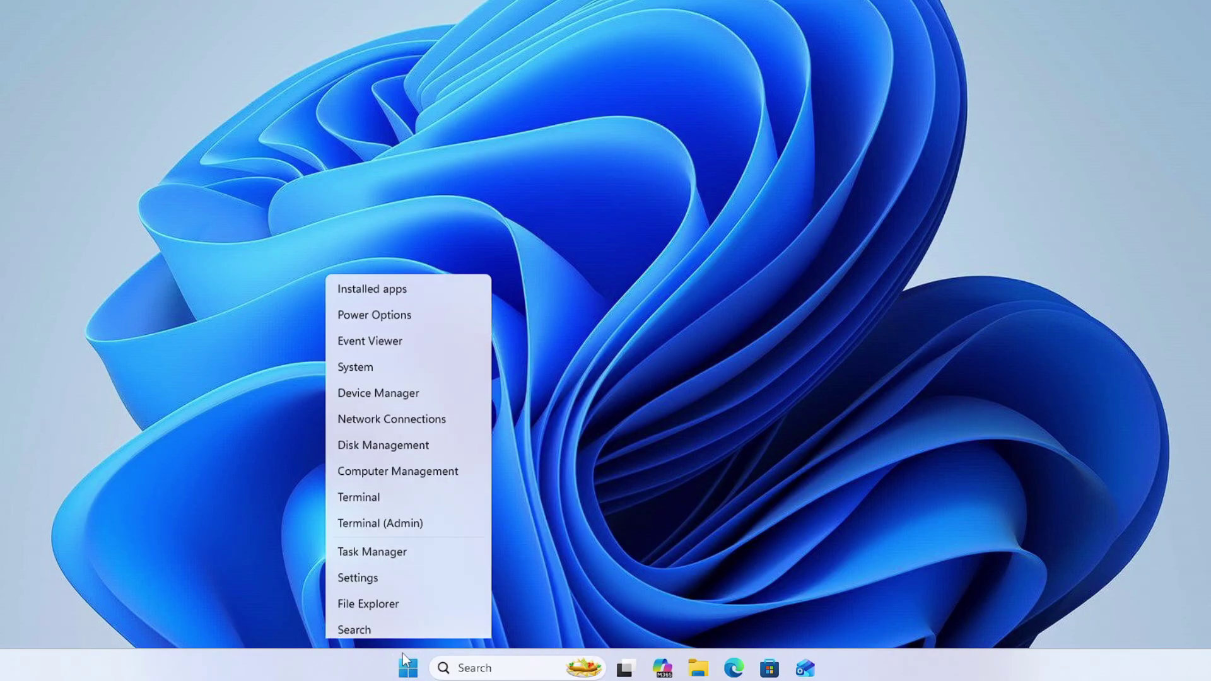
pyautogui.click(381, 501)
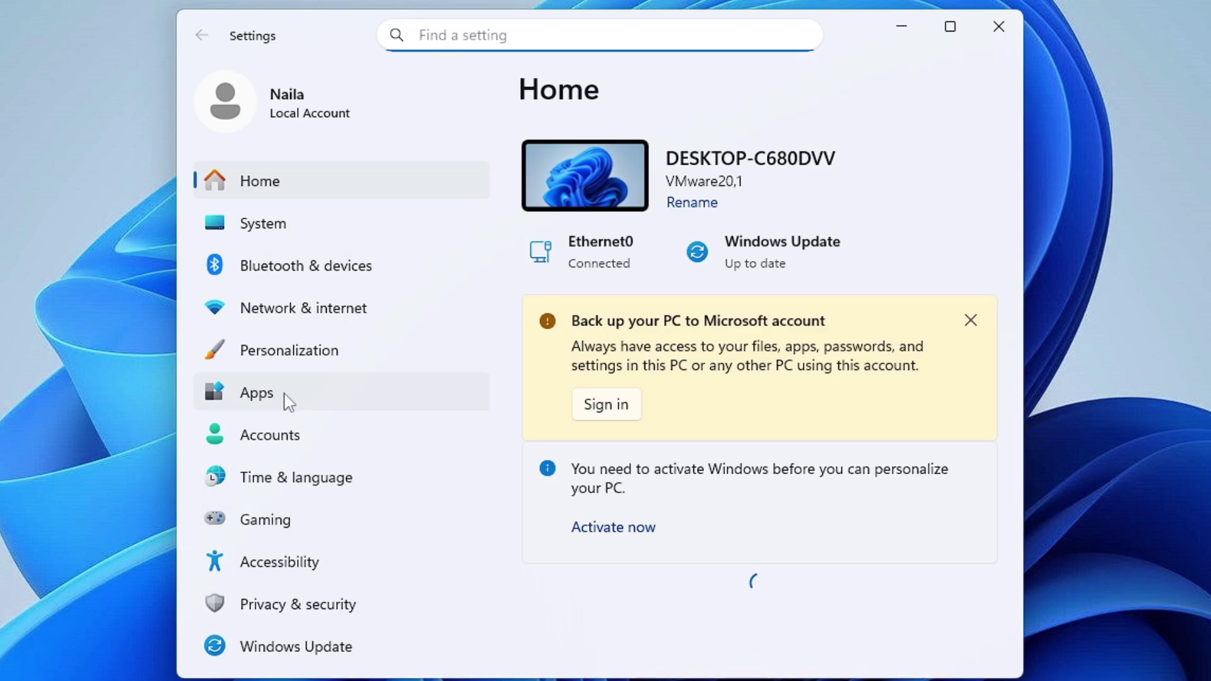
pyautogui.click(288, 402)
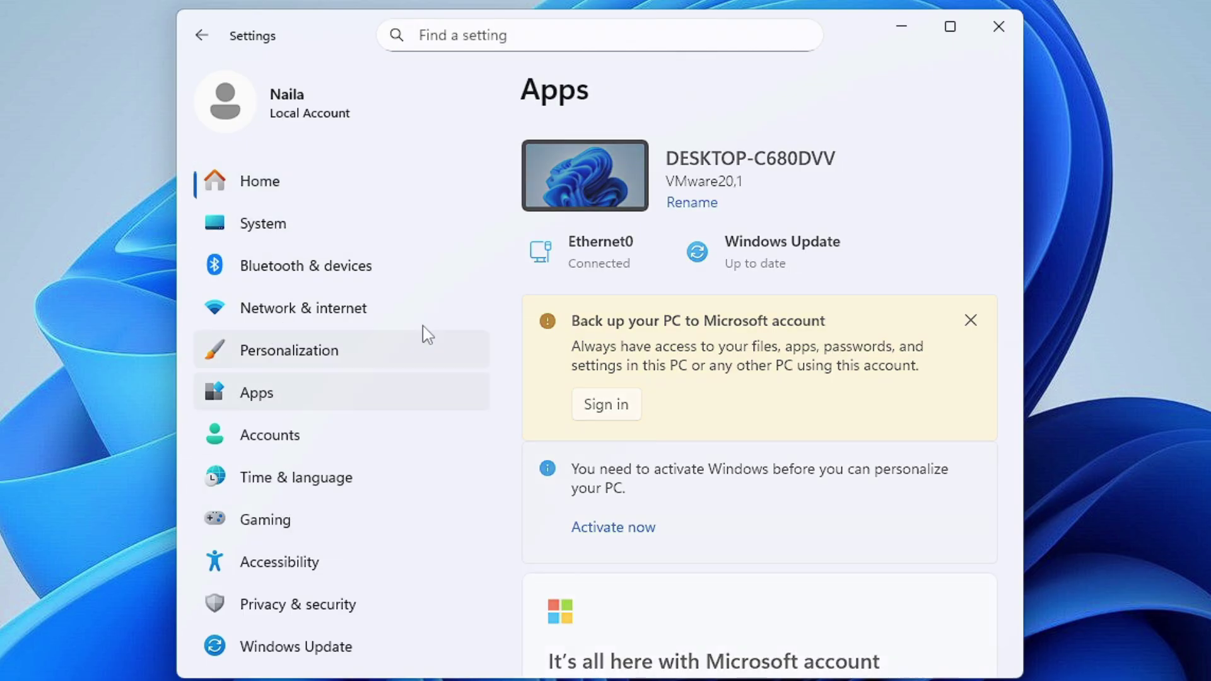
pyautogui.click(680, 181)
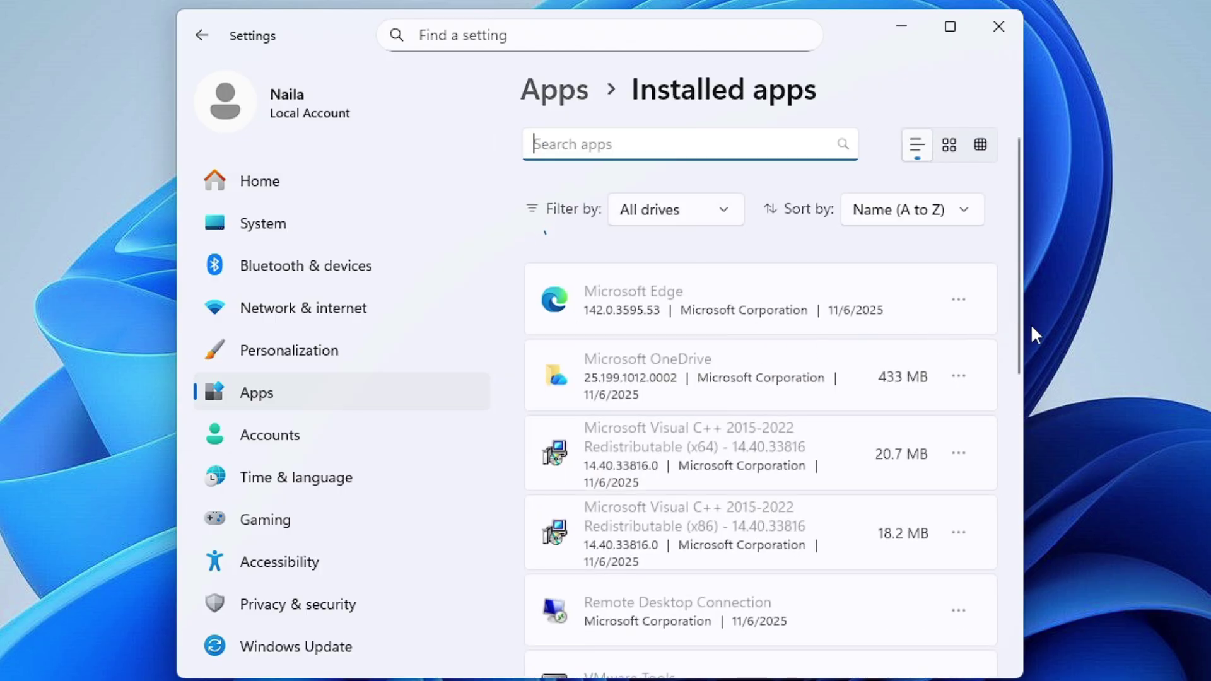
pyautogui.moveTo(1041, 332); pyautogui.dragTo(1097, 345)
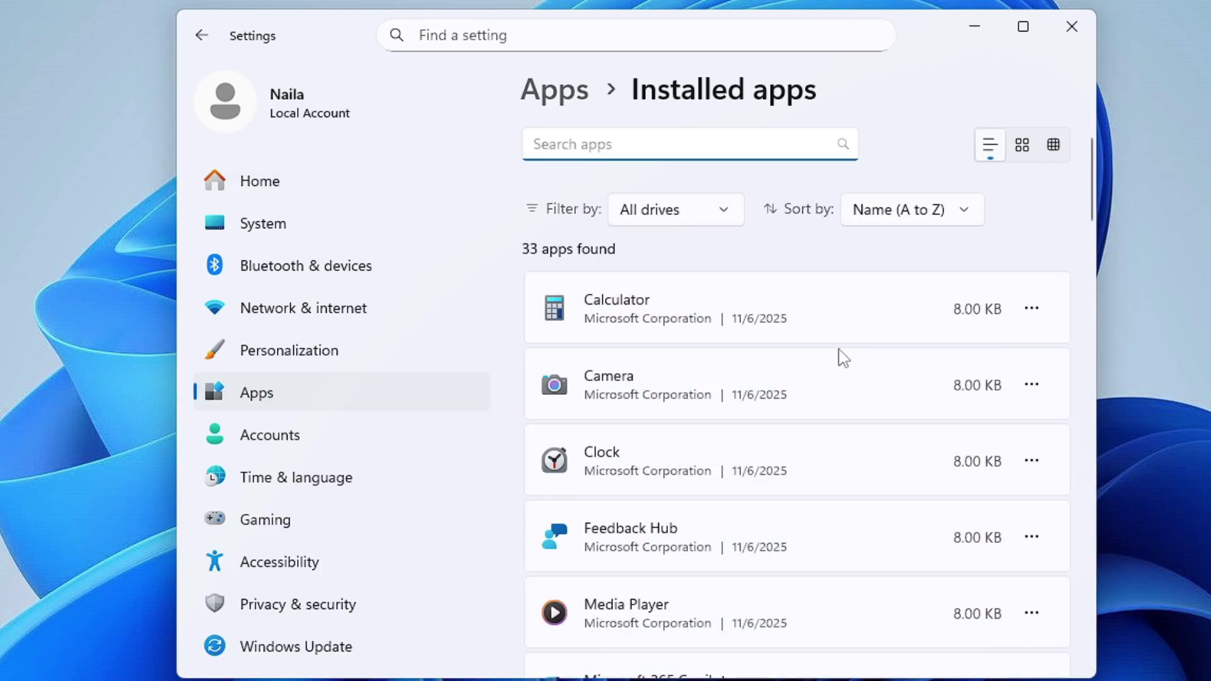
pyautogui.moveTo(912, 41); pyautogui.dragTo(816, 63)
# Find Microsoft Teams in the installed apps list and uninstall it.
pyautogui.scroll(-1, 708, 296)
pyautogui.scroll(-6, 700, 376)
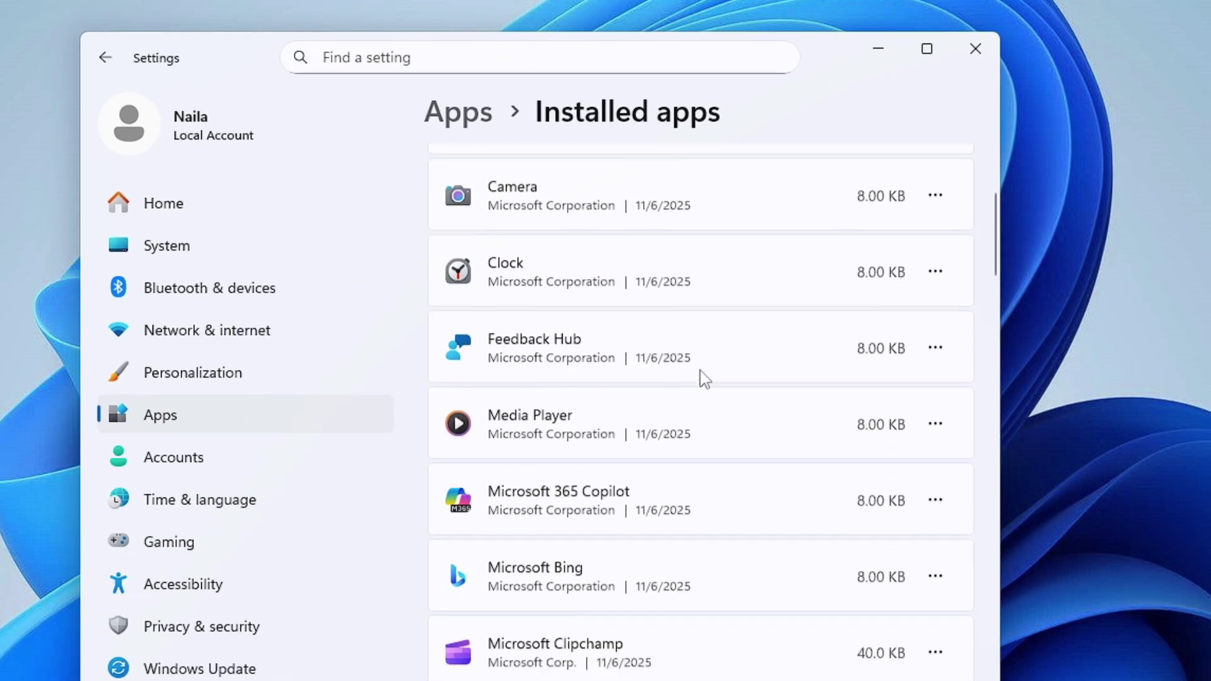
pyautogui.scroll(-5, 687, 382)
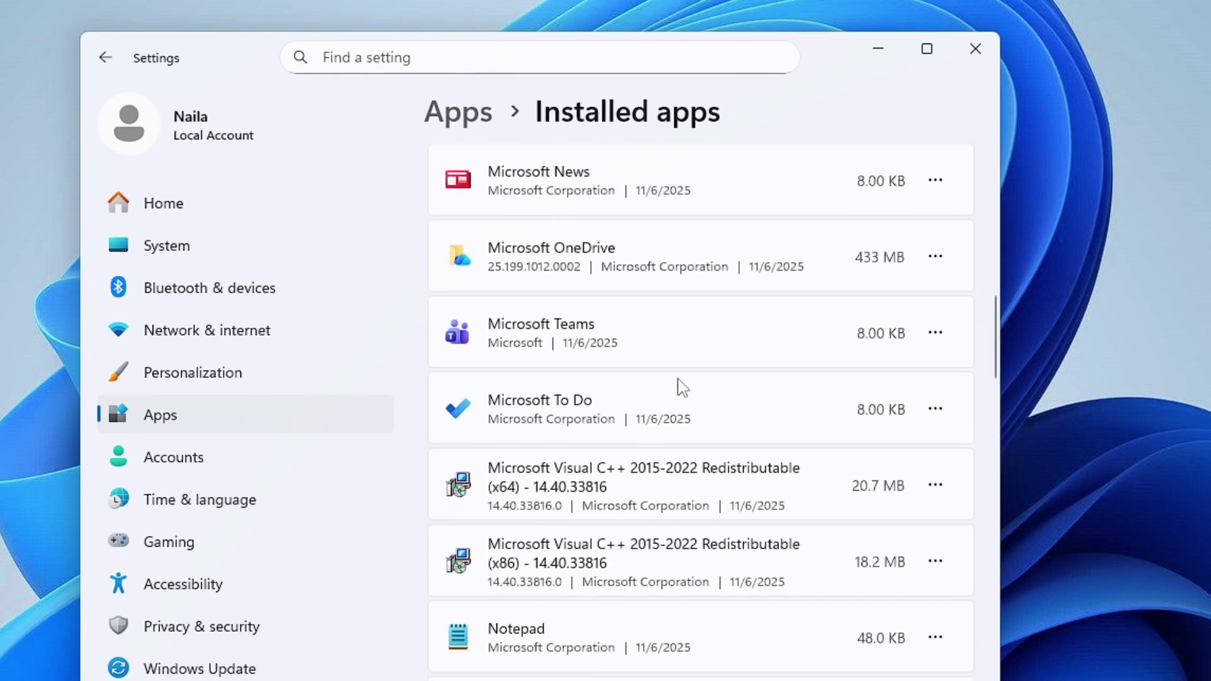
pyautogui.click(935, 333)
pyautogui.click(717, 459)
pyautogui.click(892, 447)
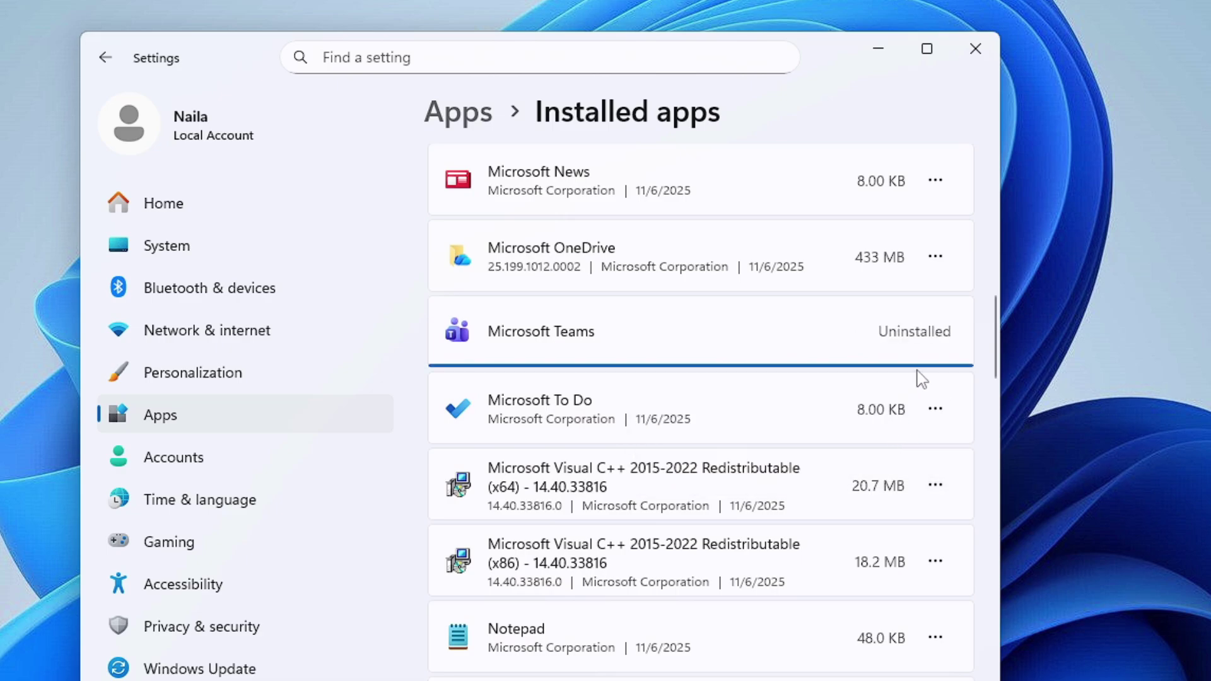
# Uninstall Microsoft To Do from the installed apps list and confirm the removal.
pyautogui.click(935, 331)
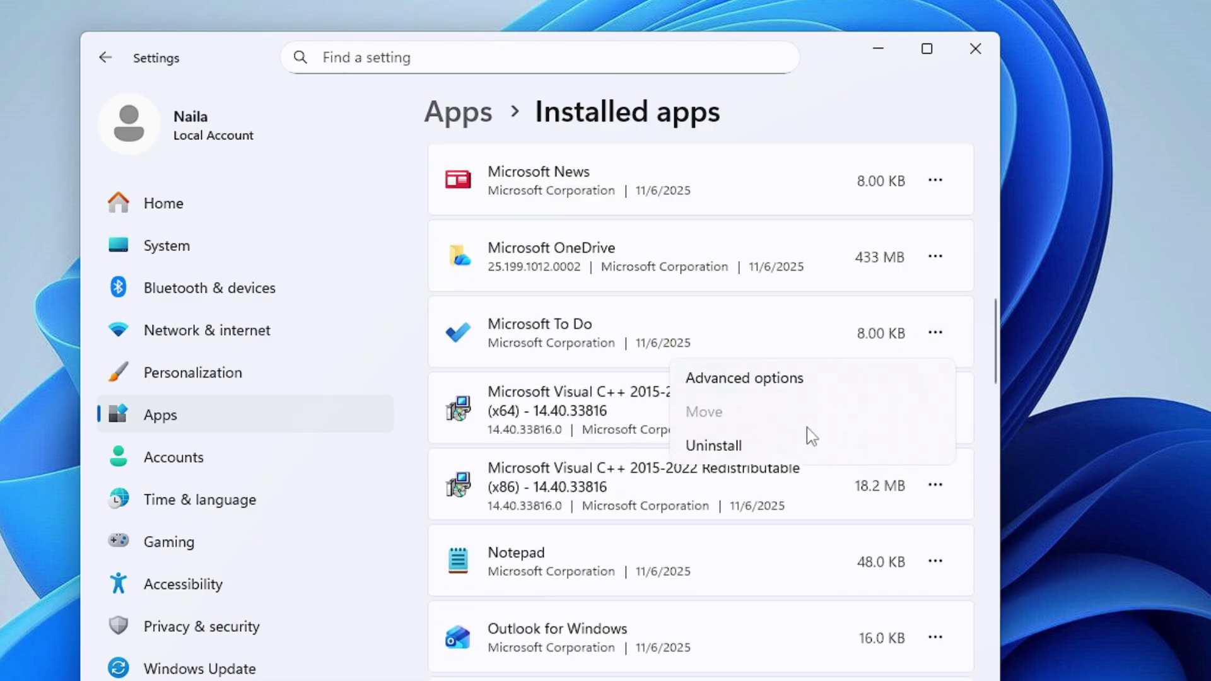
pyautogui.click(812, 436)
pyautogui.click(892, 441)
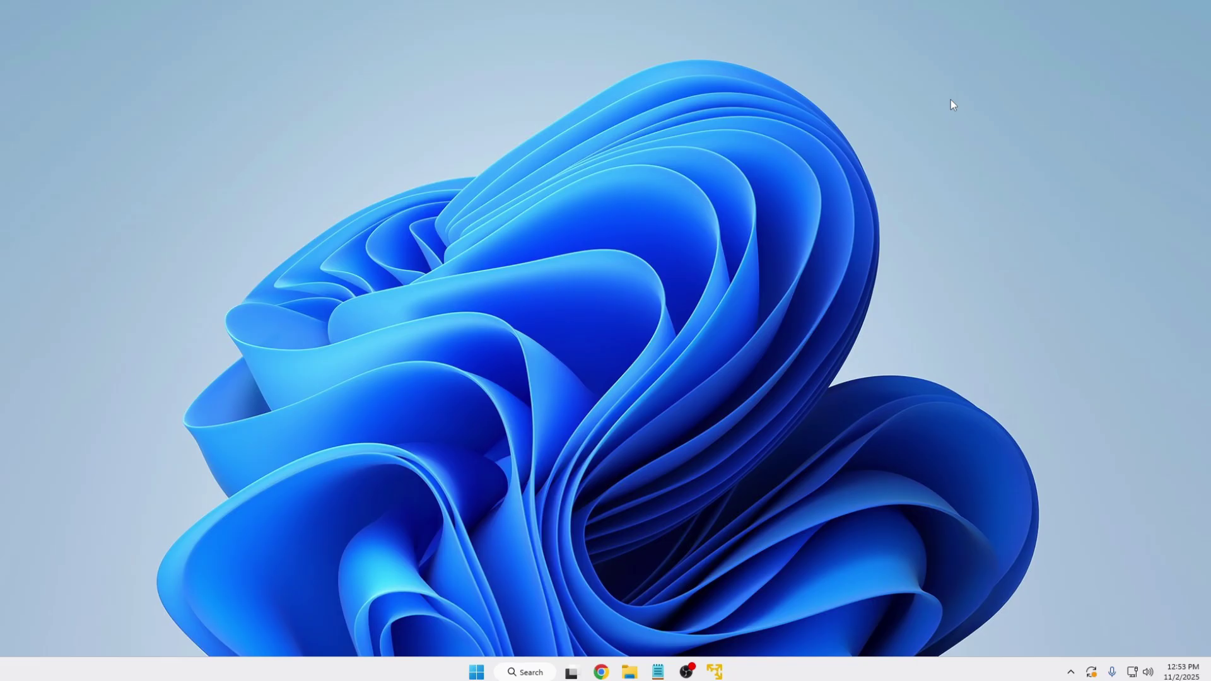
# Search Windows for "ser" and open the Services console.
pyautogui.click(524, 672)
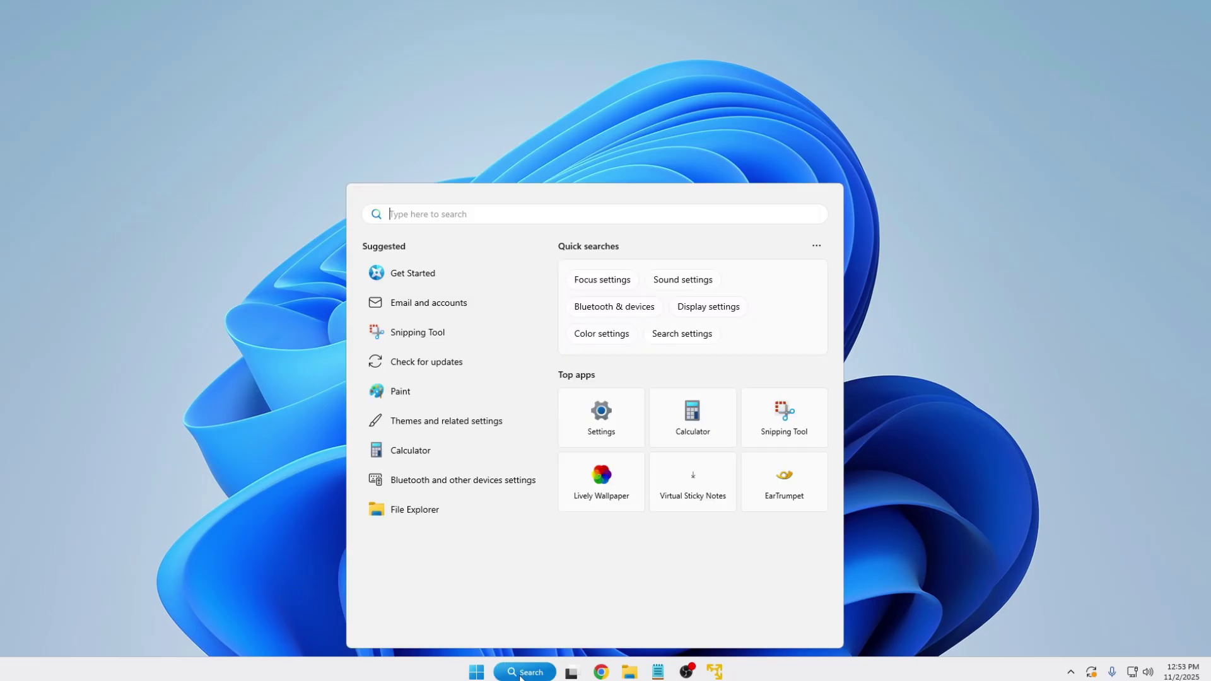
pyautogui.write('ser')
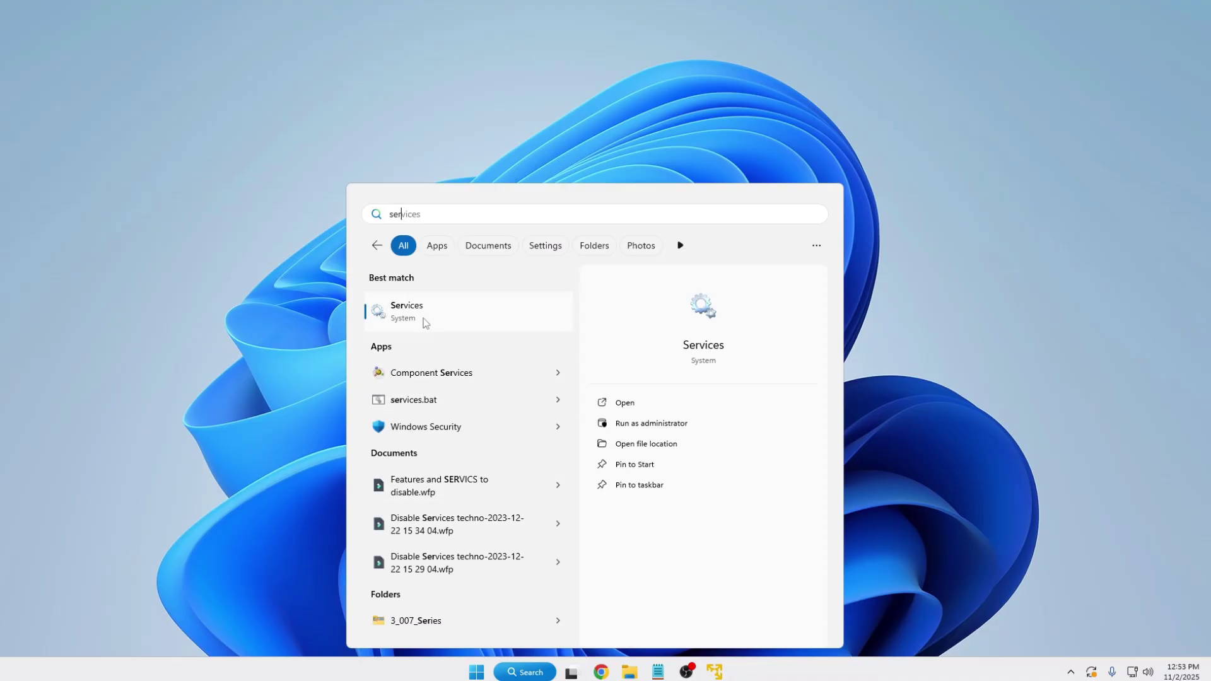
pyautogui.click(421, 315)
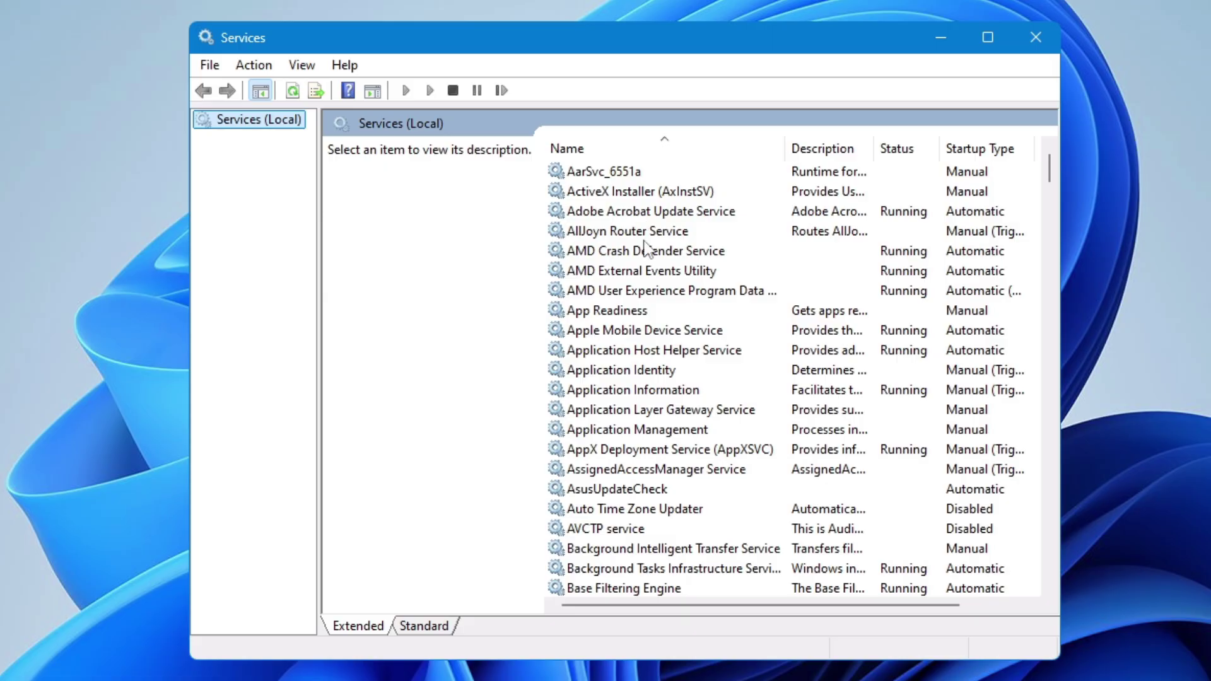
# Set the startup type of the BitLocker Drive Encryption Service to Disabled and apply the change.
pyautogui.scroll(-4, 645, 265)
pyautogui.click(640, 409)
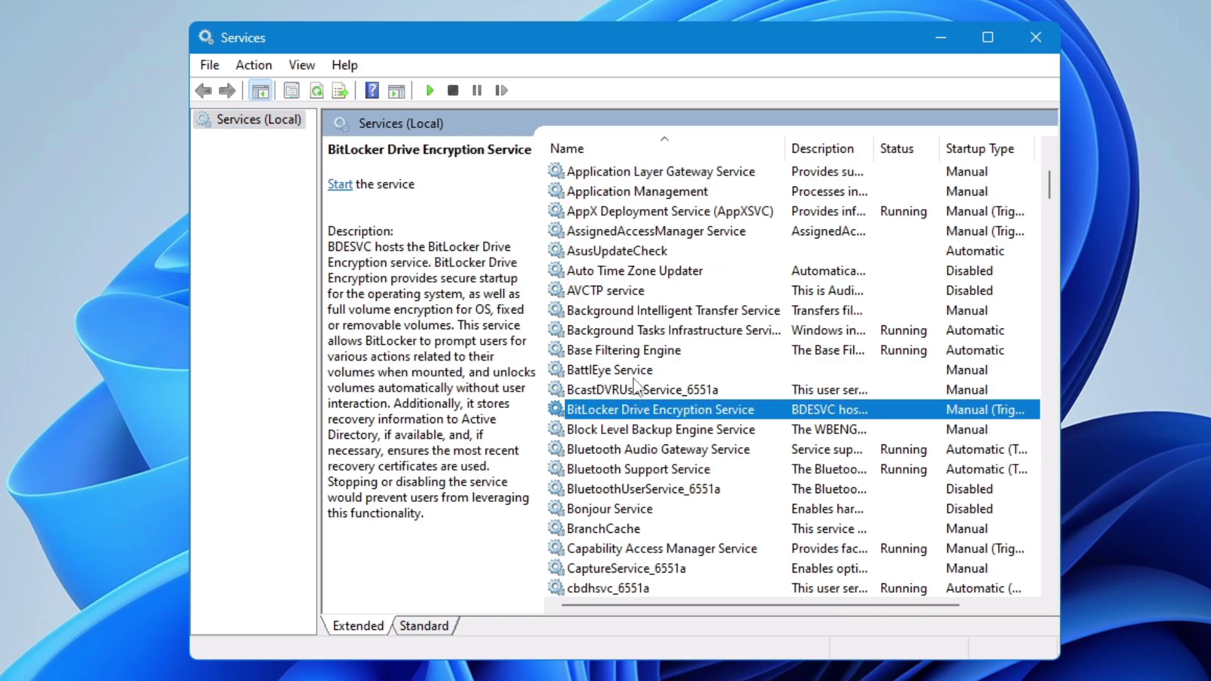
pyautogui.doubleClick(654, 410)
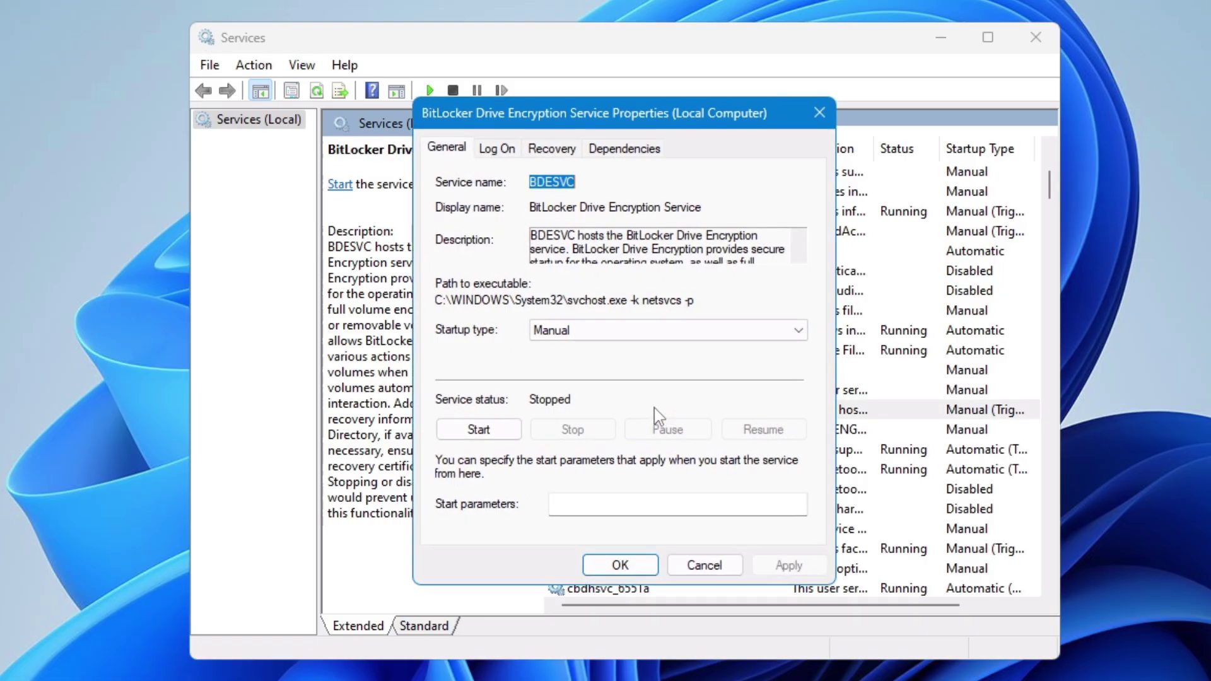
pyautogui.click(563, 330)
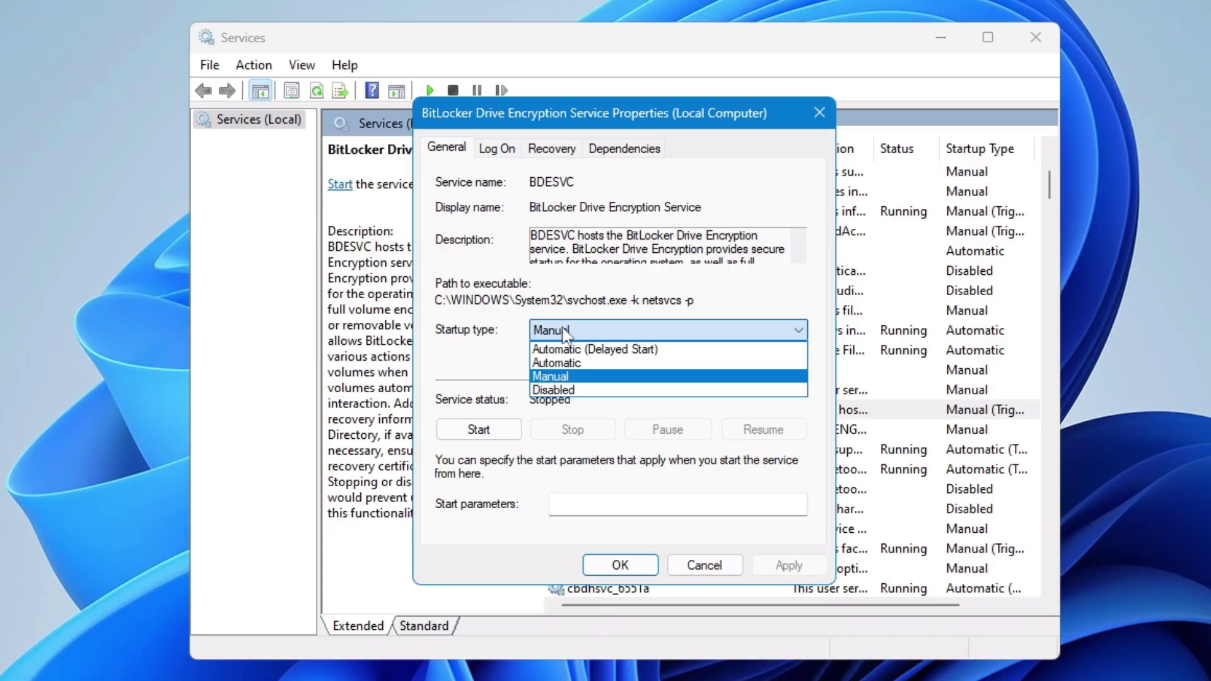
pyautogui.click(553, 390)
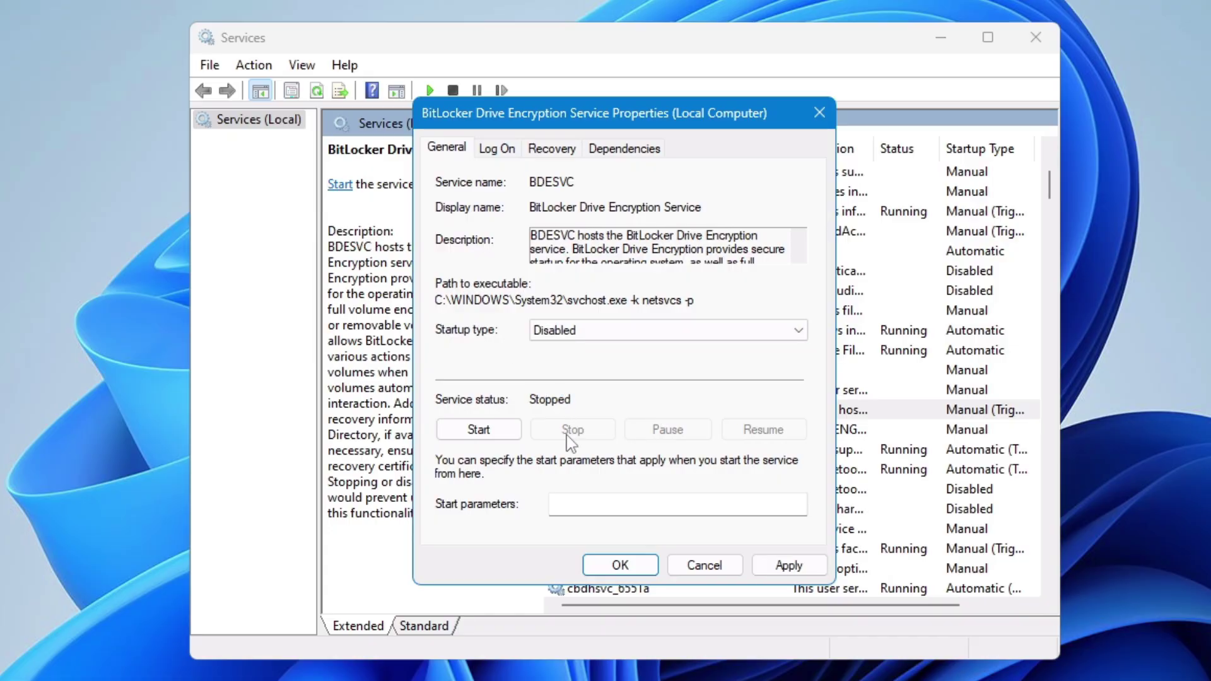
pyautogui.click(787, 565)
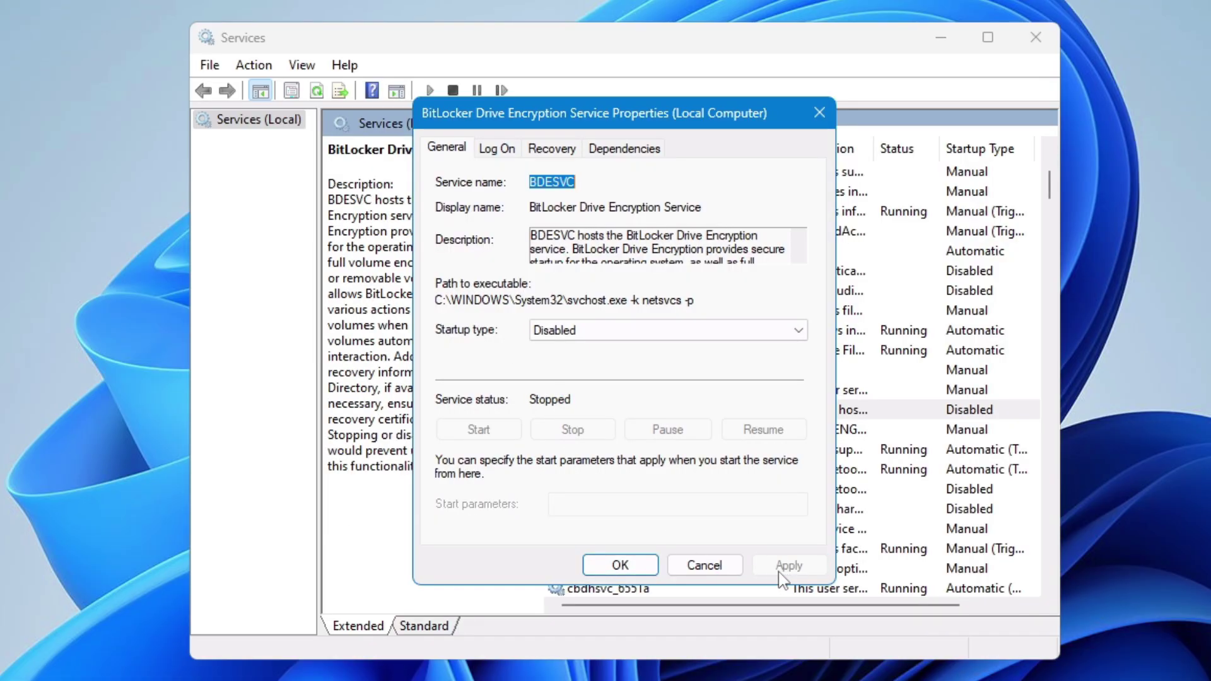
pyautogui.click(622, 565)
# Set the startup type of the Connected User Experiences and Telemetry service to Disabled and apply the change.
pyautogui.scroll(-6, 636, 571)
pyautogui.click(615, 411)
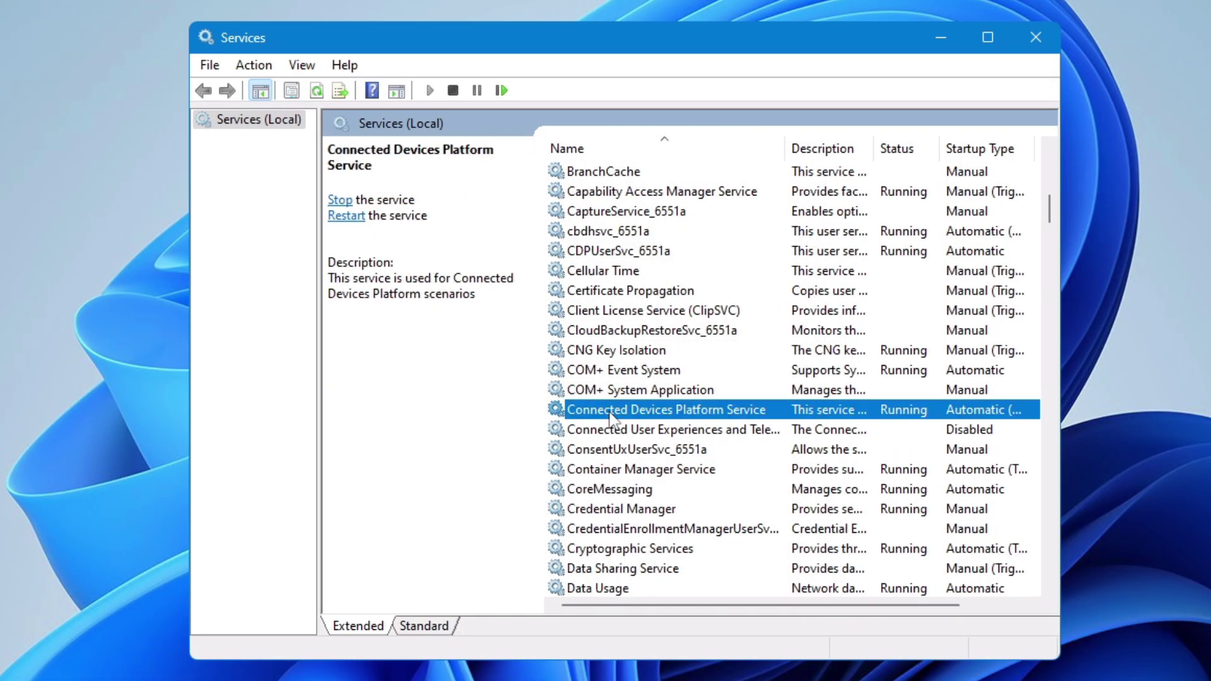
pyautogui.click(613, 431)
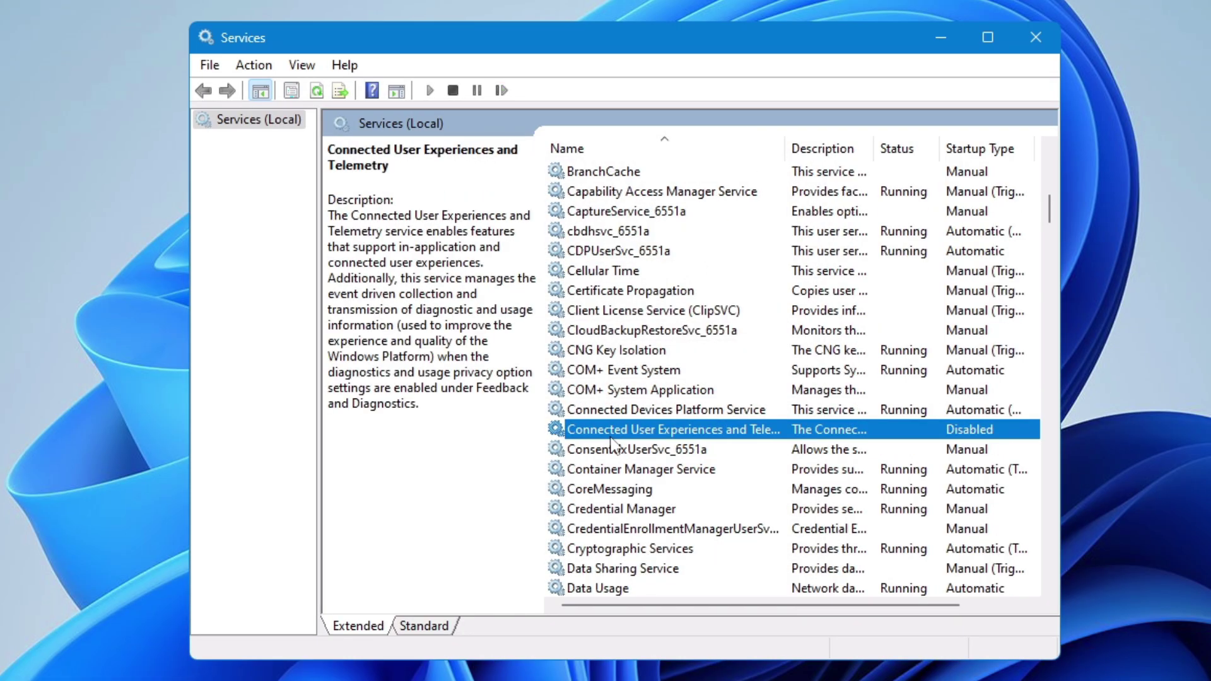
pyautogui.doubleClick(681, 434)
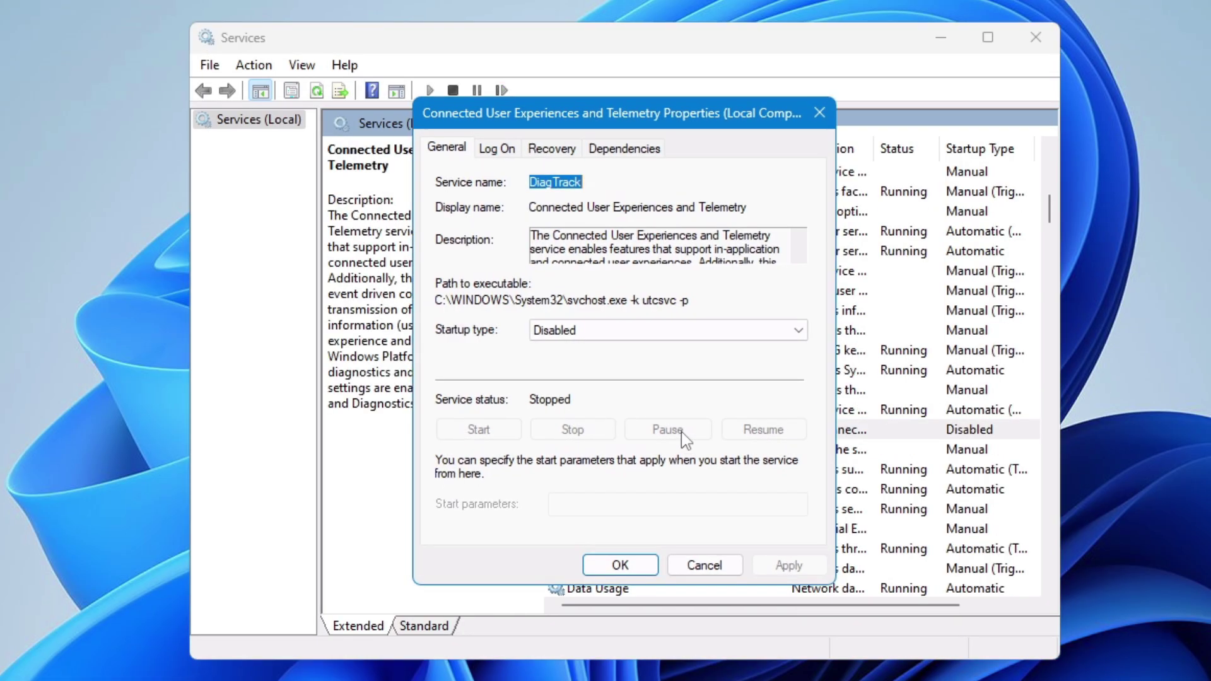
pyautogui.press('Escape')
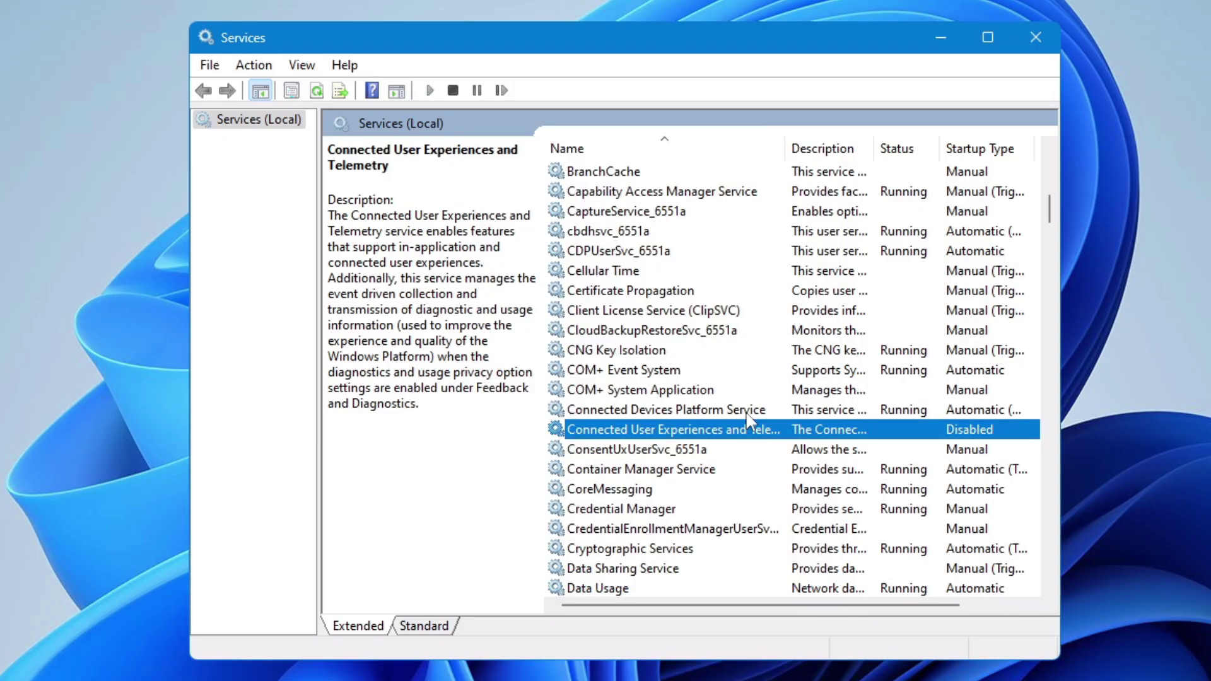
pyautogui.doubleClick(714, 440)
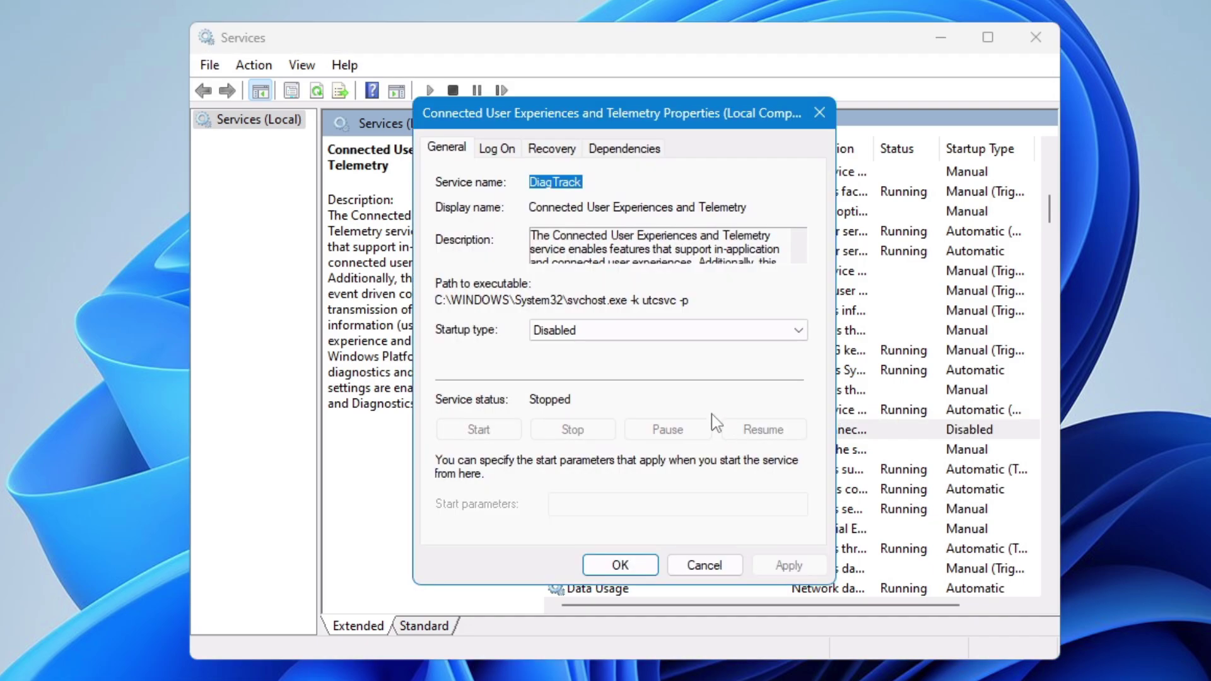
pyautogui.click(585, 331)
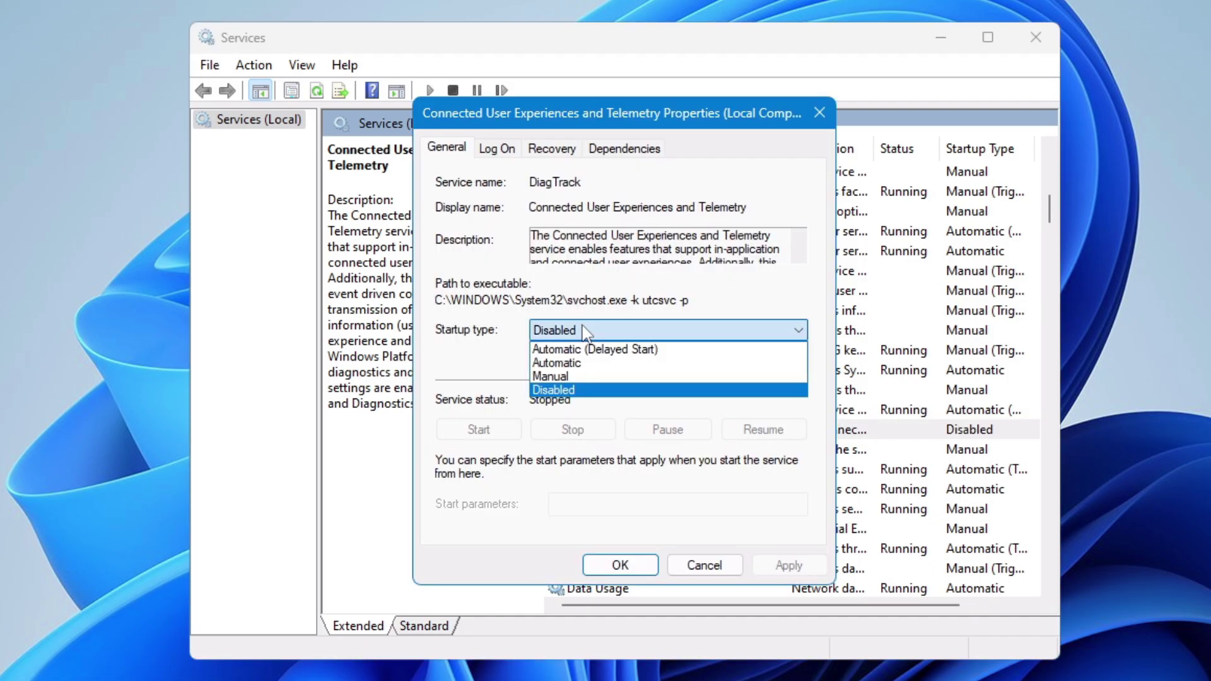
pyautogui.click(574, 391)
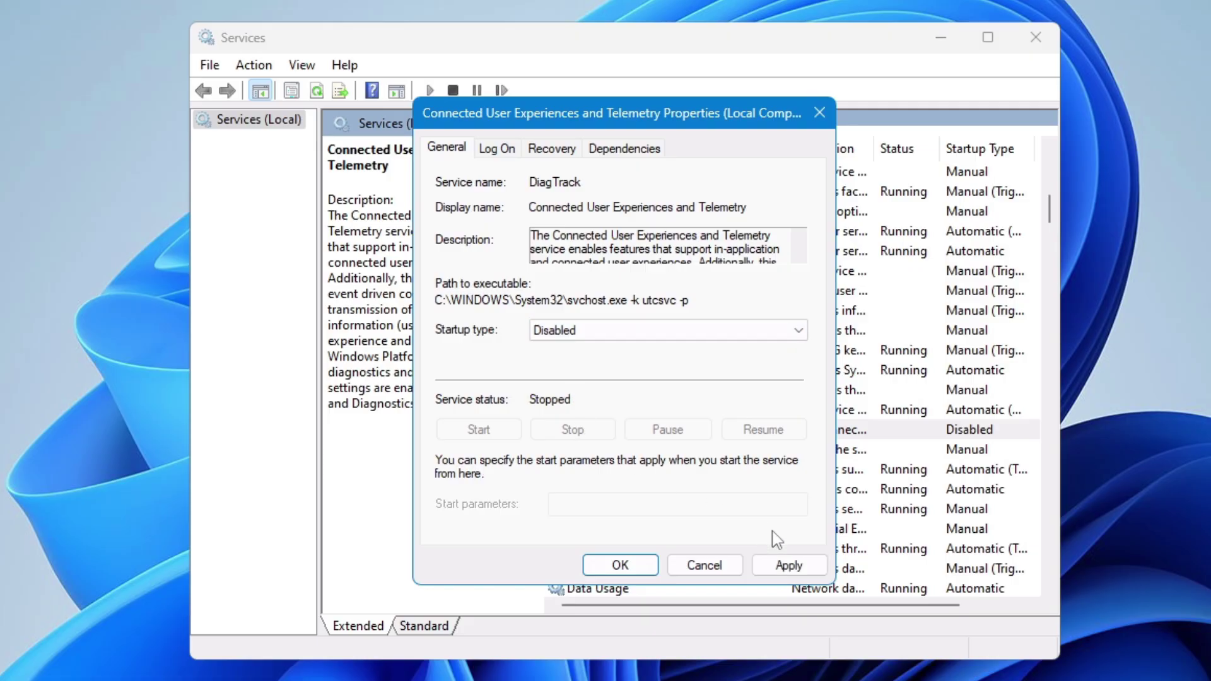
pyautogui.click(783, 565)
pyautogui.click(624, 567)
# Find the Downloaded Maps Manager service, check its startup type in its properties, and look over the neighbouring services.
pyautogui.write('do')
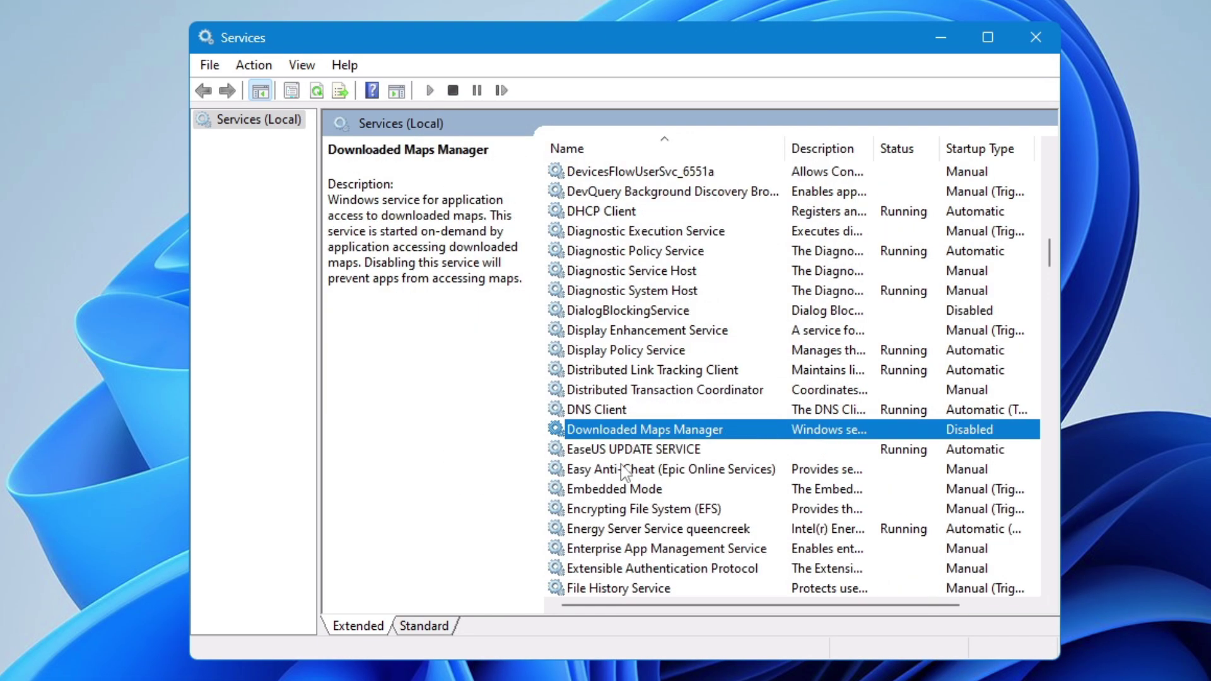
pyautogui.doubleClick(627, 429)
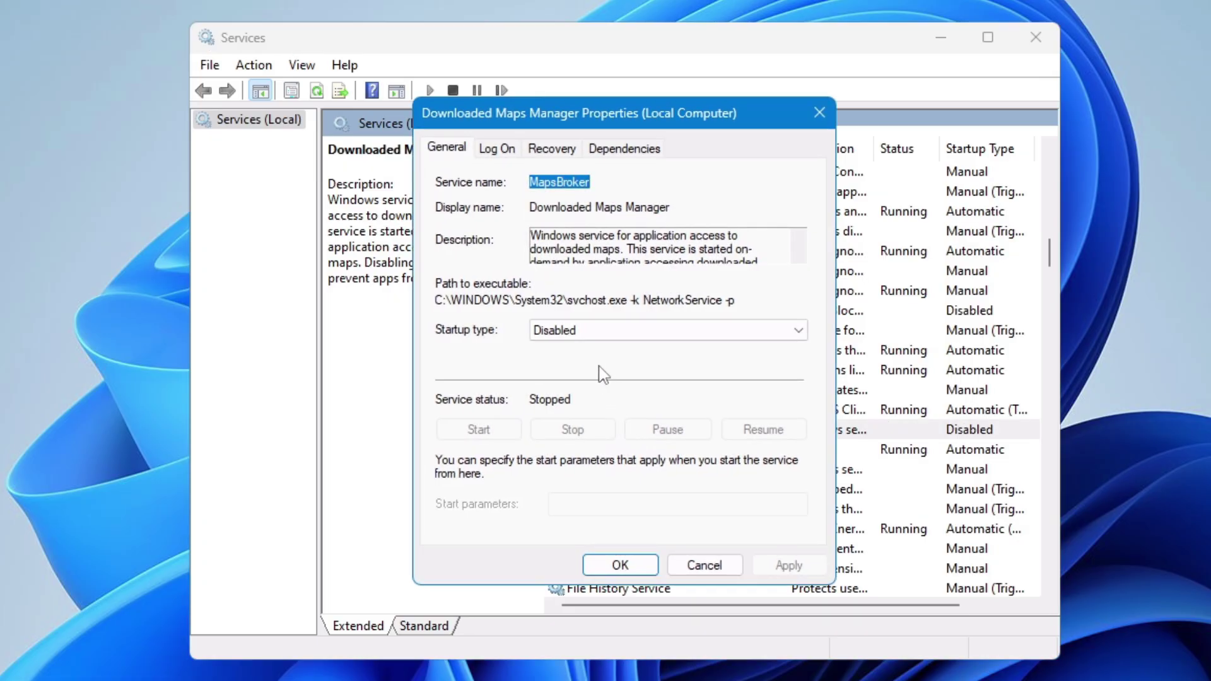
pyautogui.click(621, 565)
pyautogui.click(622, 376)
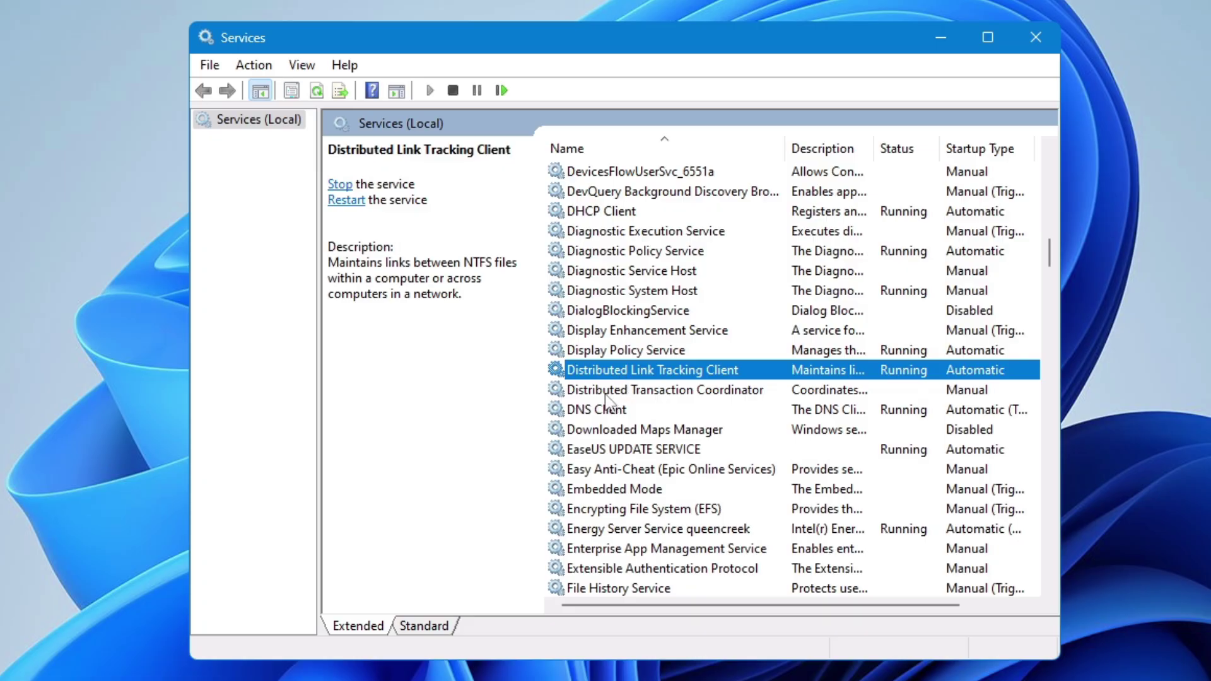
pyautogui.click(606, 393)
# Set the startup type of EaseUS UPDATE SERVICE to Disabled, stop the service and apply the change.
pyautogui.click(605, 450)
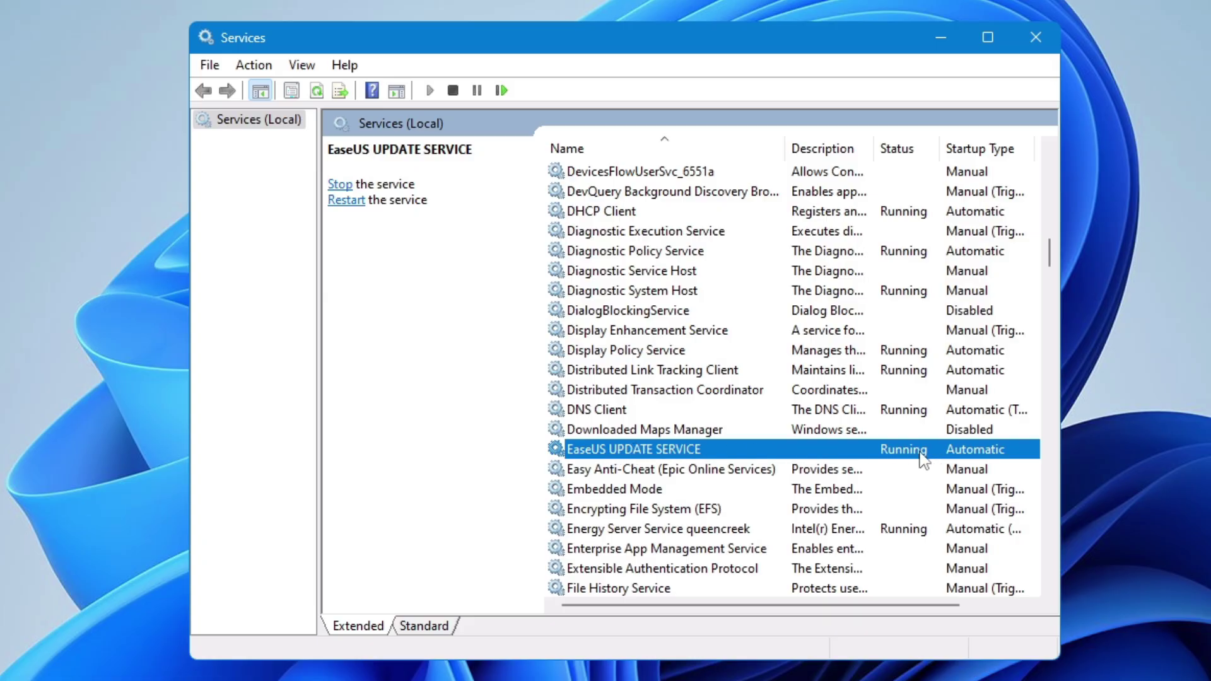
pyautogui.doubleClick(683, 455)
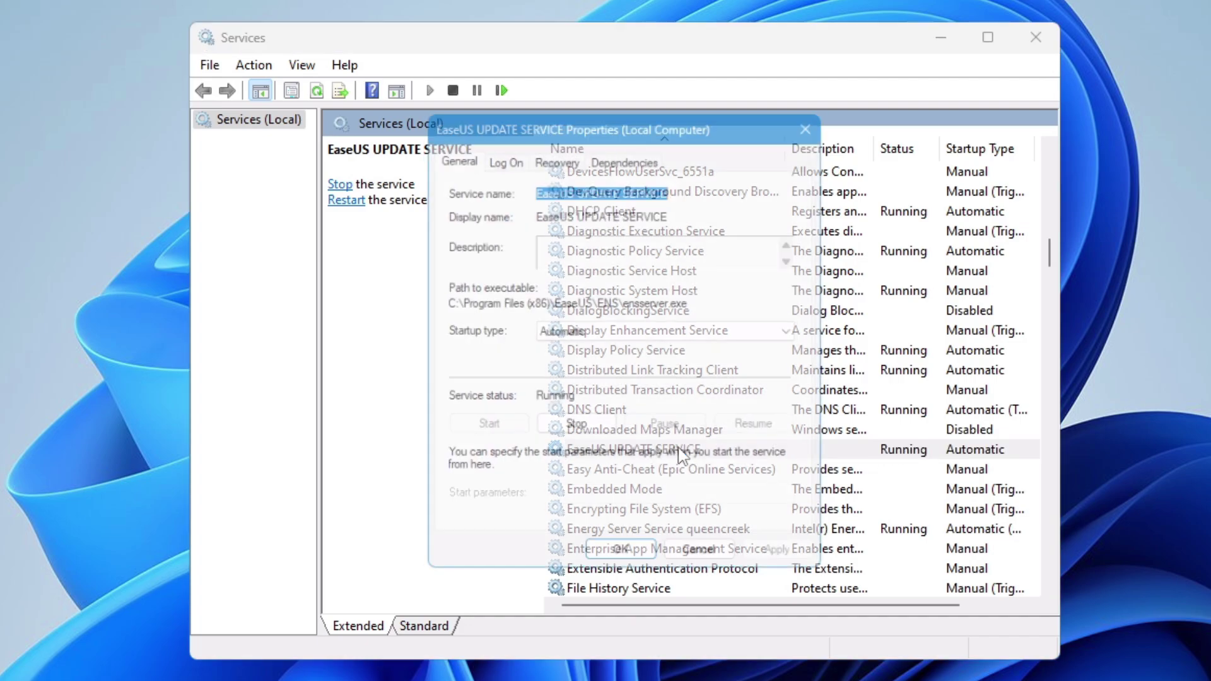
pyautogui.click(618, 330)
pyautogui.click(588, 389)
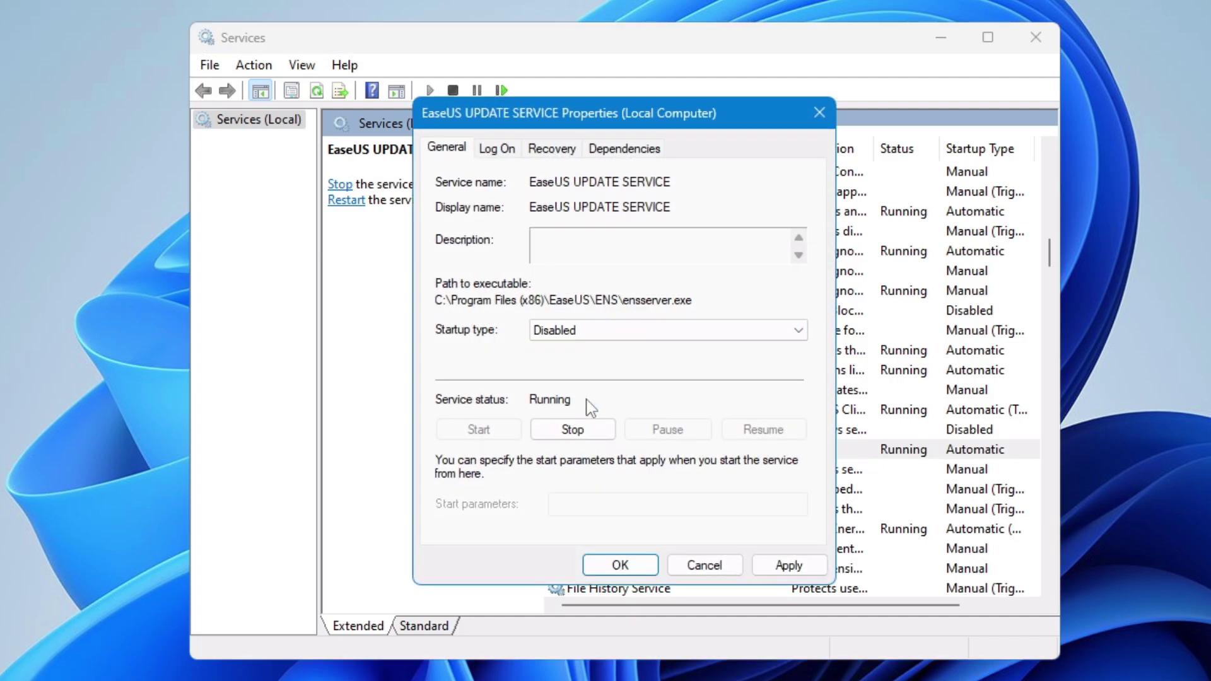
pyautogui.click(572, 429)
pyautogui.click(785, 567)
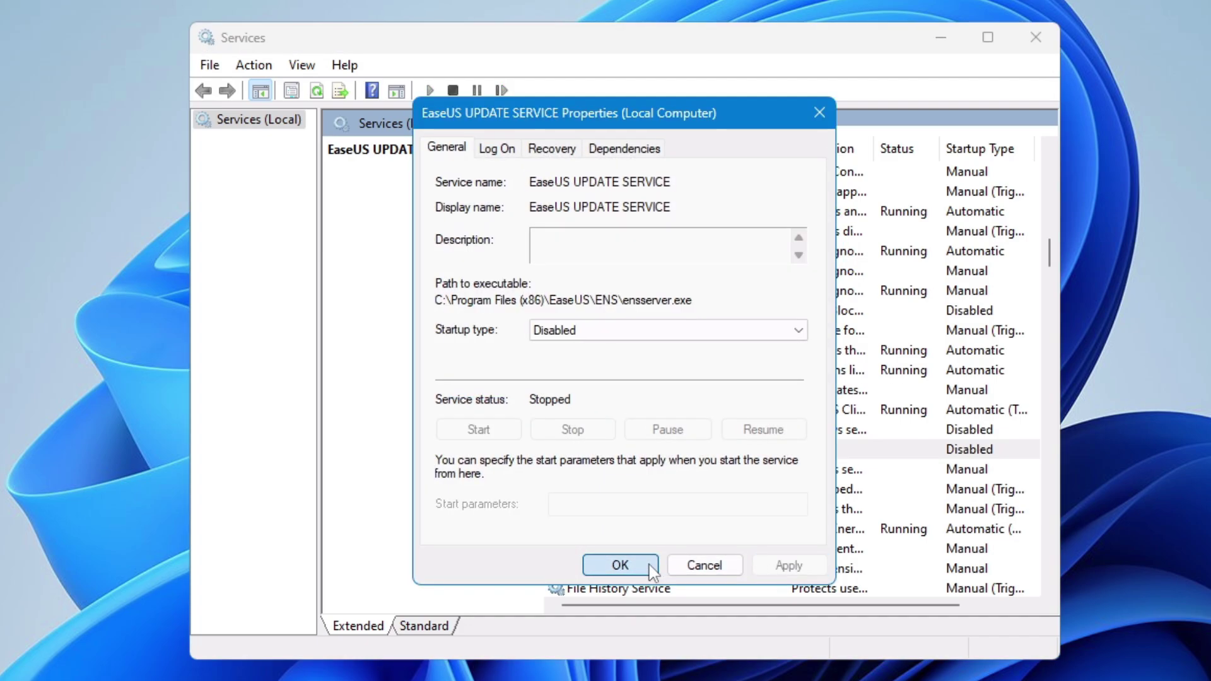
pyautogui.click(621, 565)
# Review the Parental Controls, Print Spooler, Remote Desktop Services and Remote Desktop Configuration services as candidates for disabling.
pyautogui.scroll(-6, 624, 265)
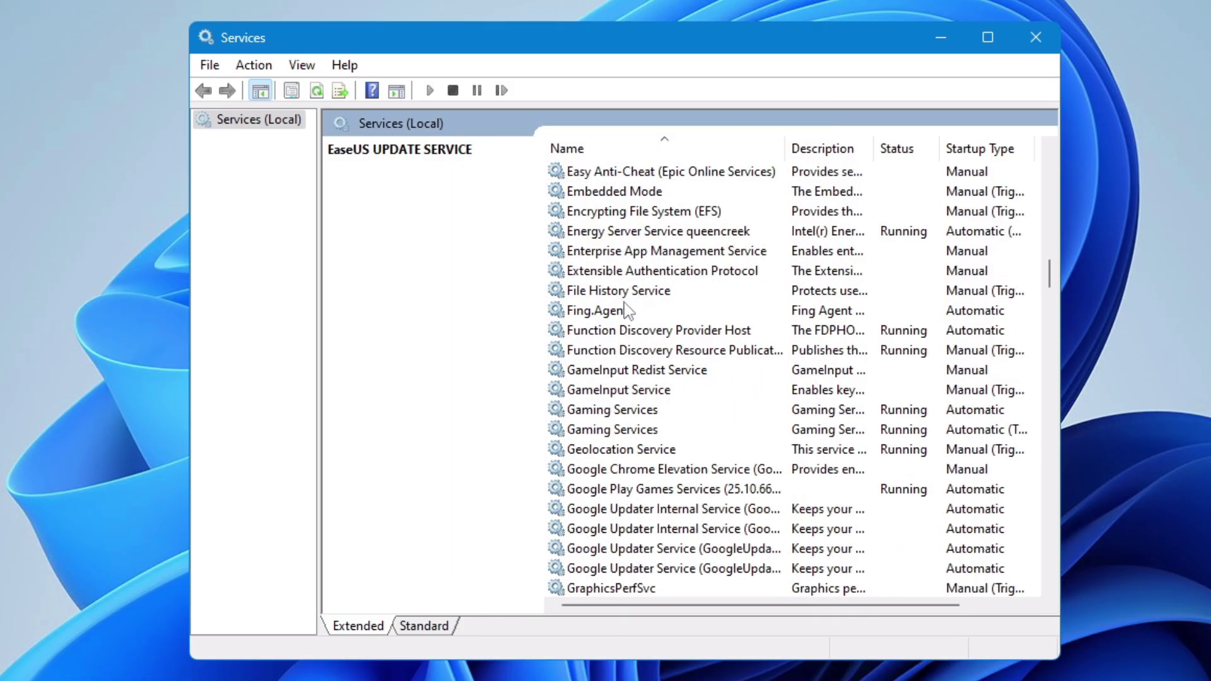
pyautogui.scroll(-2, 626, 309)
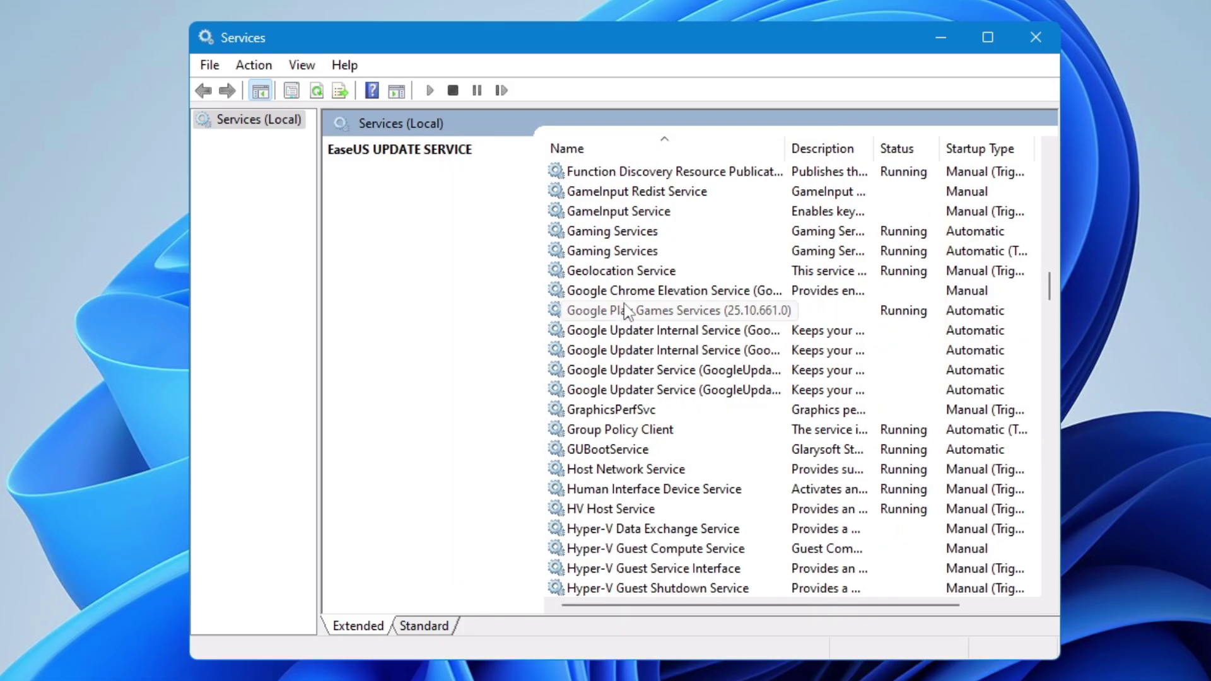
pyautogui.scroll(-20, 626, 311)
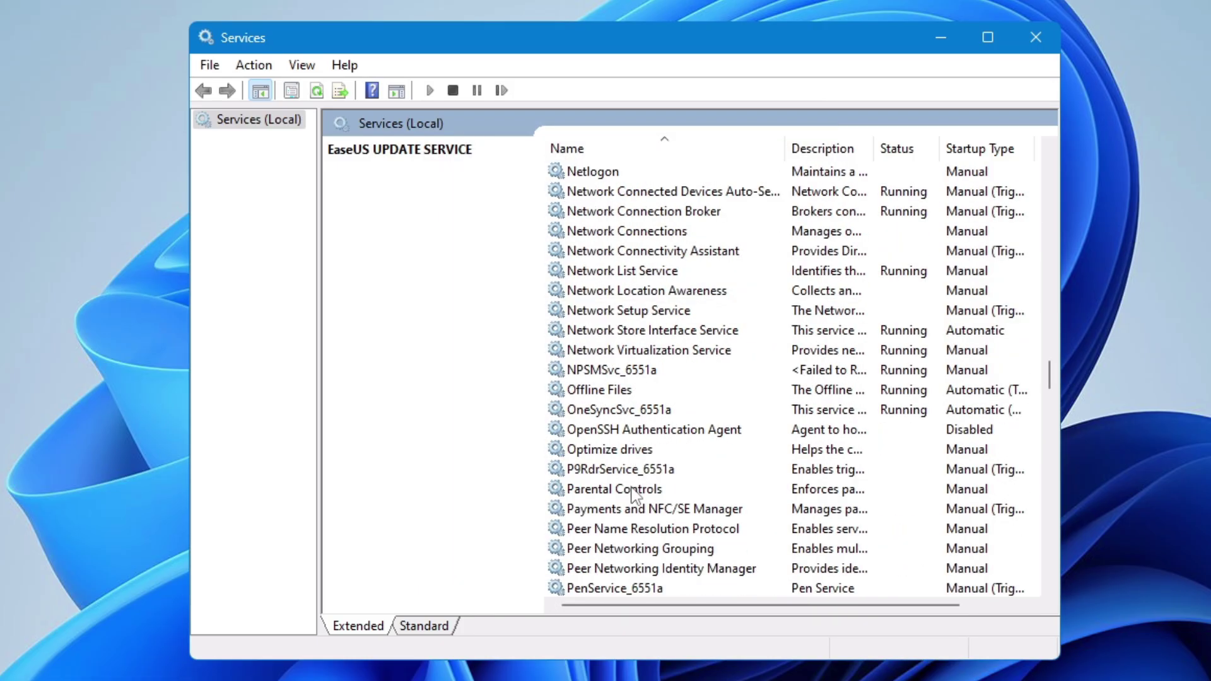
pyautogui.click(634, 491)
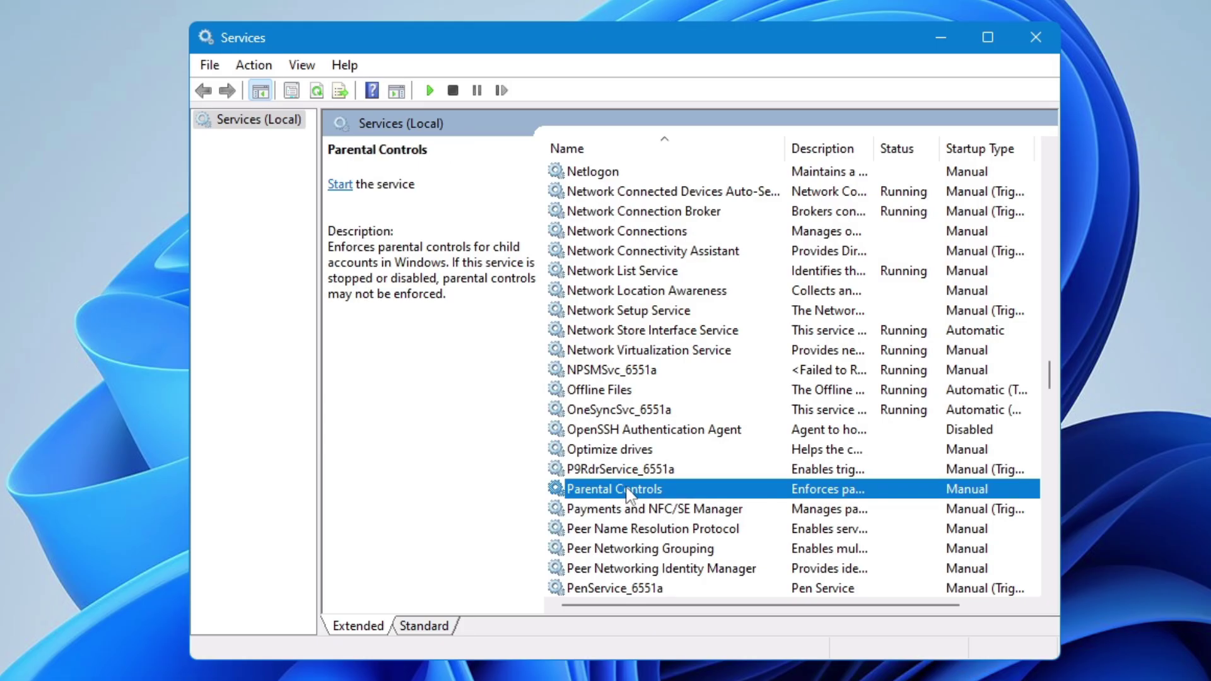
pyautogui.scroll(-4, 642, 441)
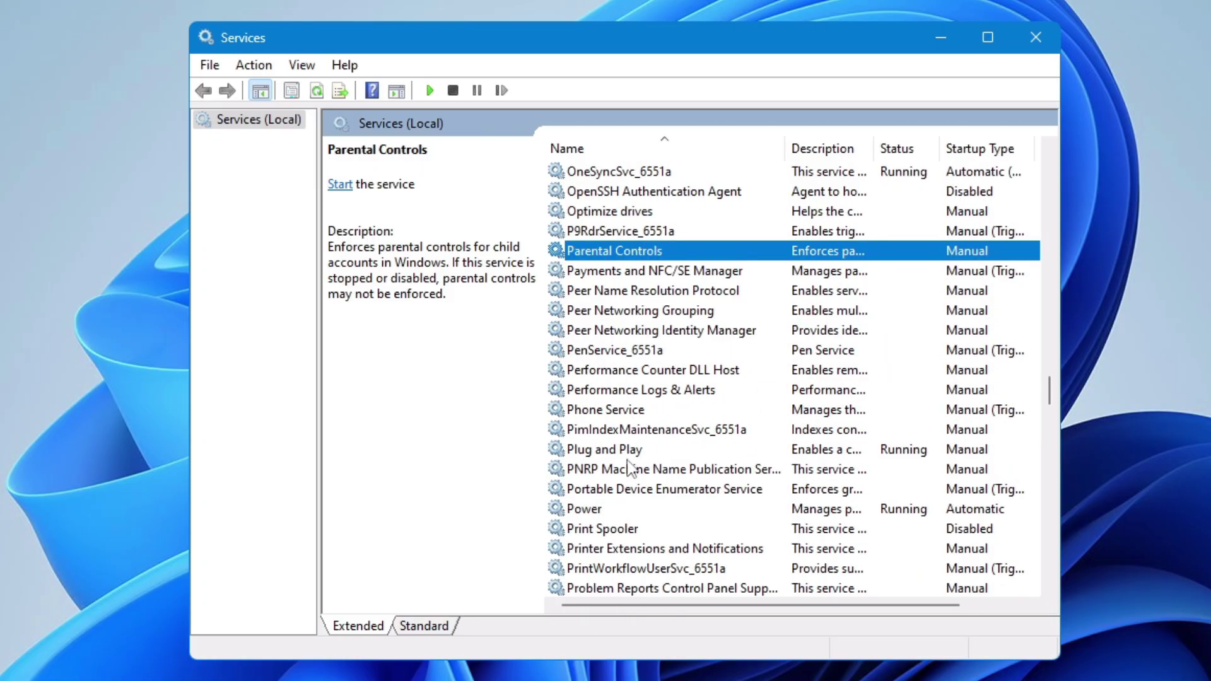
pyautogui.click(601, 546)
pyautogui.click(606, 532)
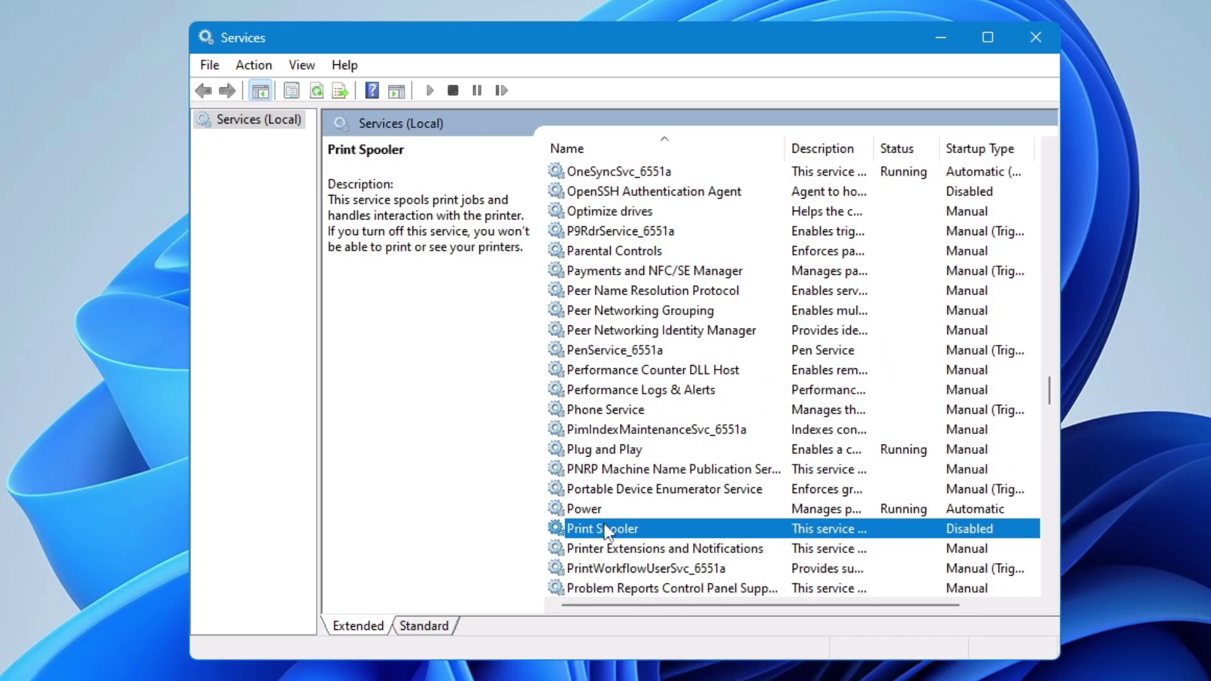
pyautogui.scroll(-6, 607, 532)
pyautogui.click(634, 410)
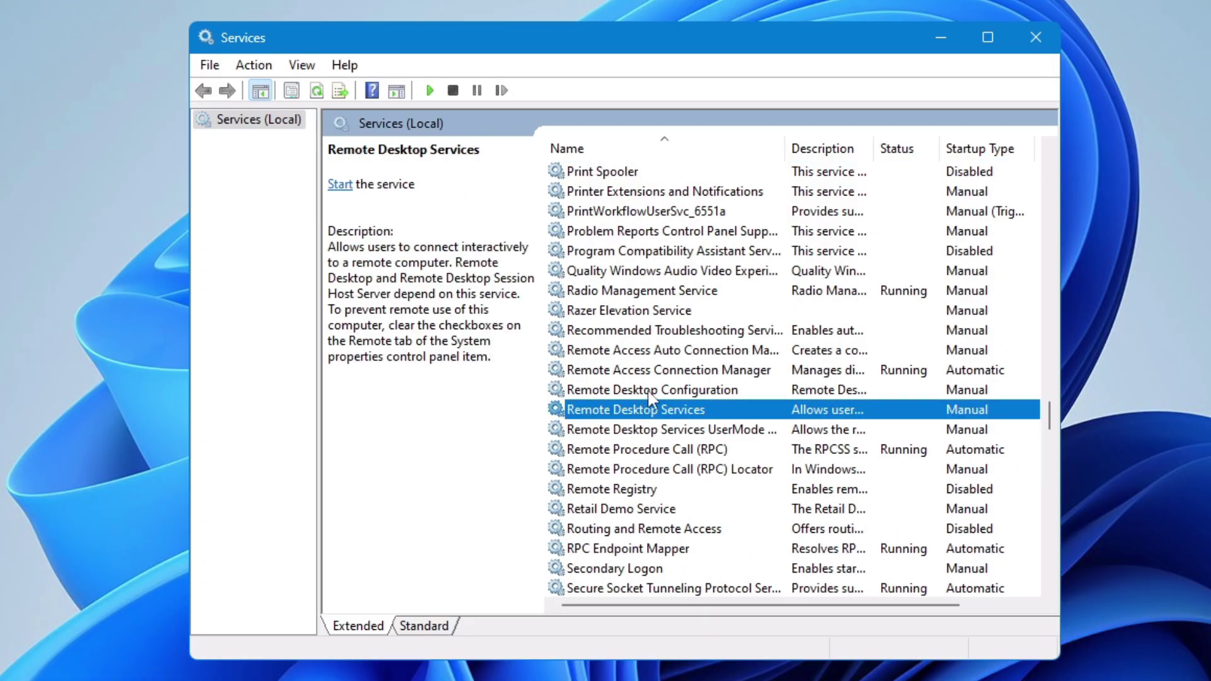
pyautogui.click(650, 392)
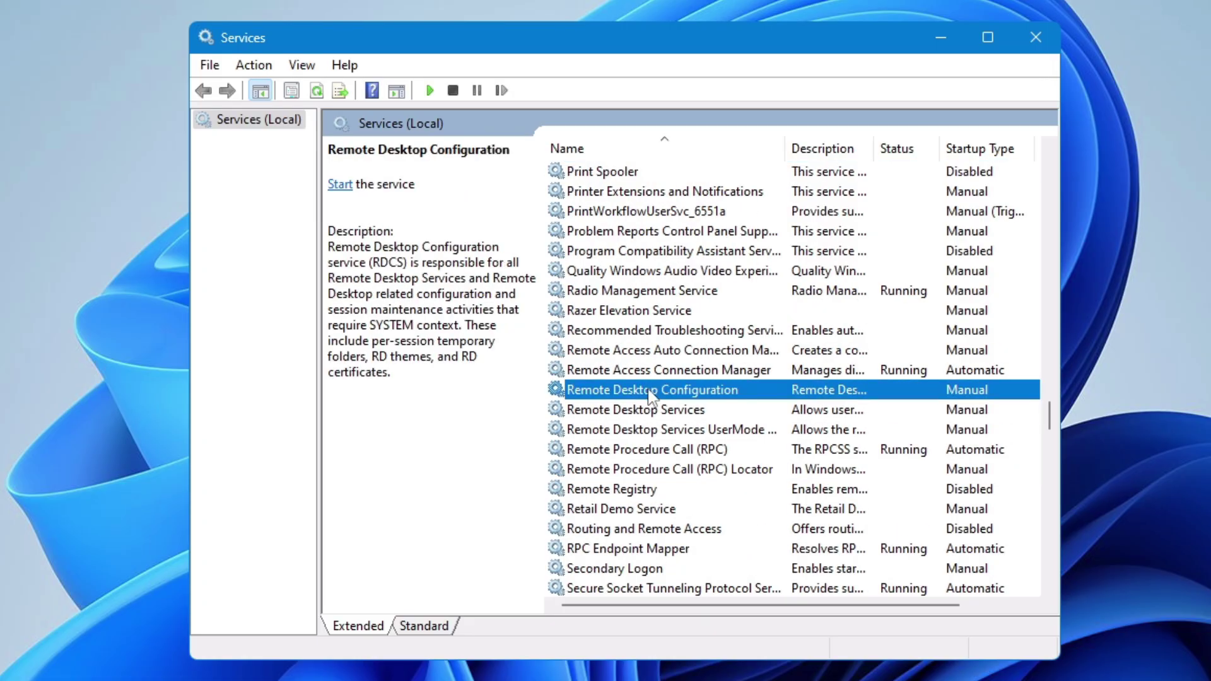
pyautogui.scroll(-2, 650, 395)
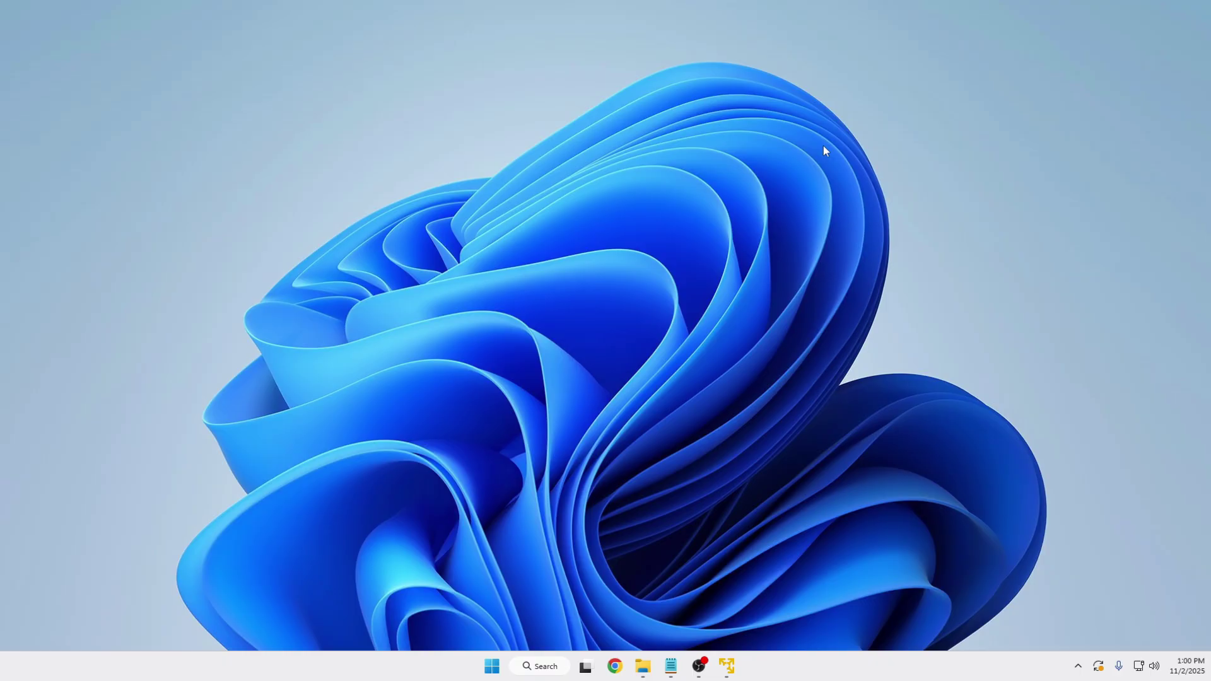
# Open a File Explorer window on This PC, move it towards the middle of the desktop and minimize it.
pyautogui.press('super+e')
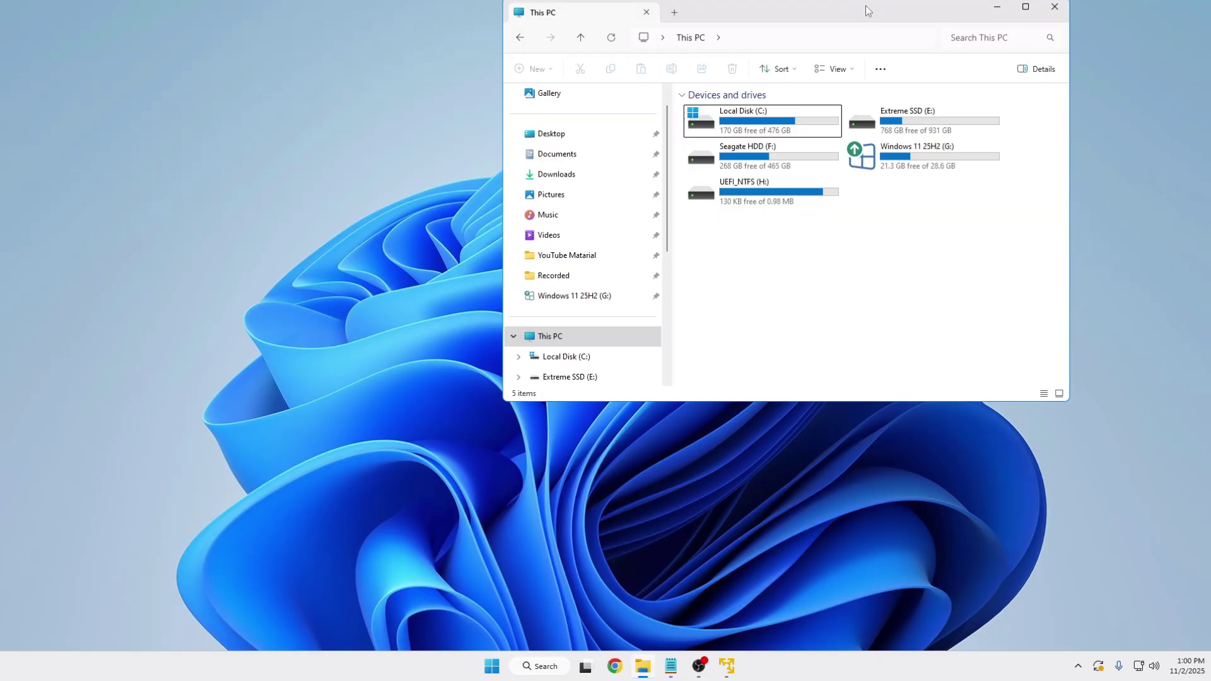
pyautogui.moveTo(867, 10); pyautogui.dragTo(751, 120)
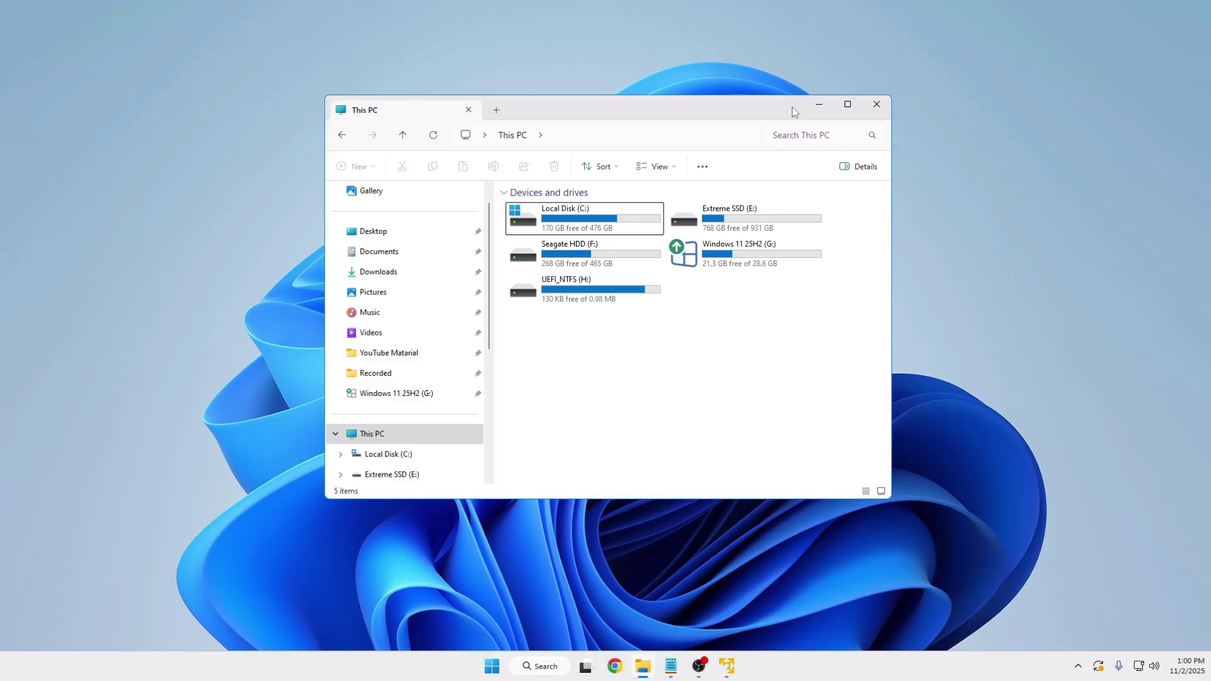
pyautogui.press('super+Down')
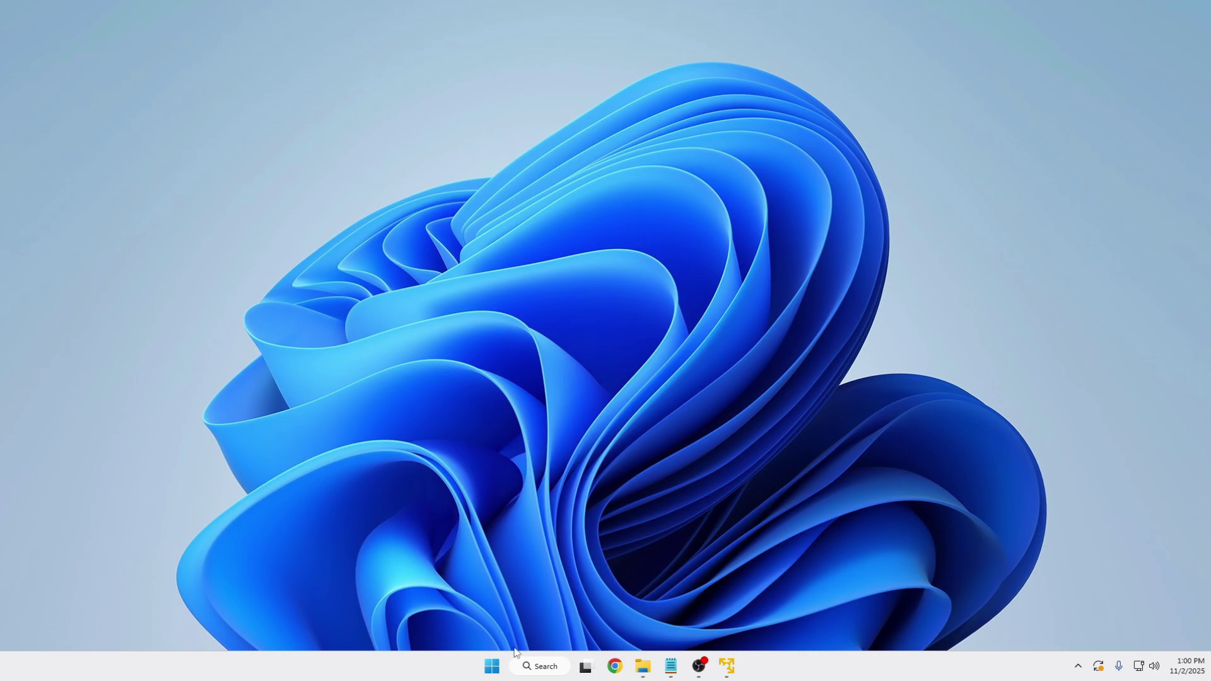
# Open Windows Settings and turn off Transparency effects in the Personalization color settings.
pyautogui.rightClick(496, 664)
pyautogui.click(467, 528)
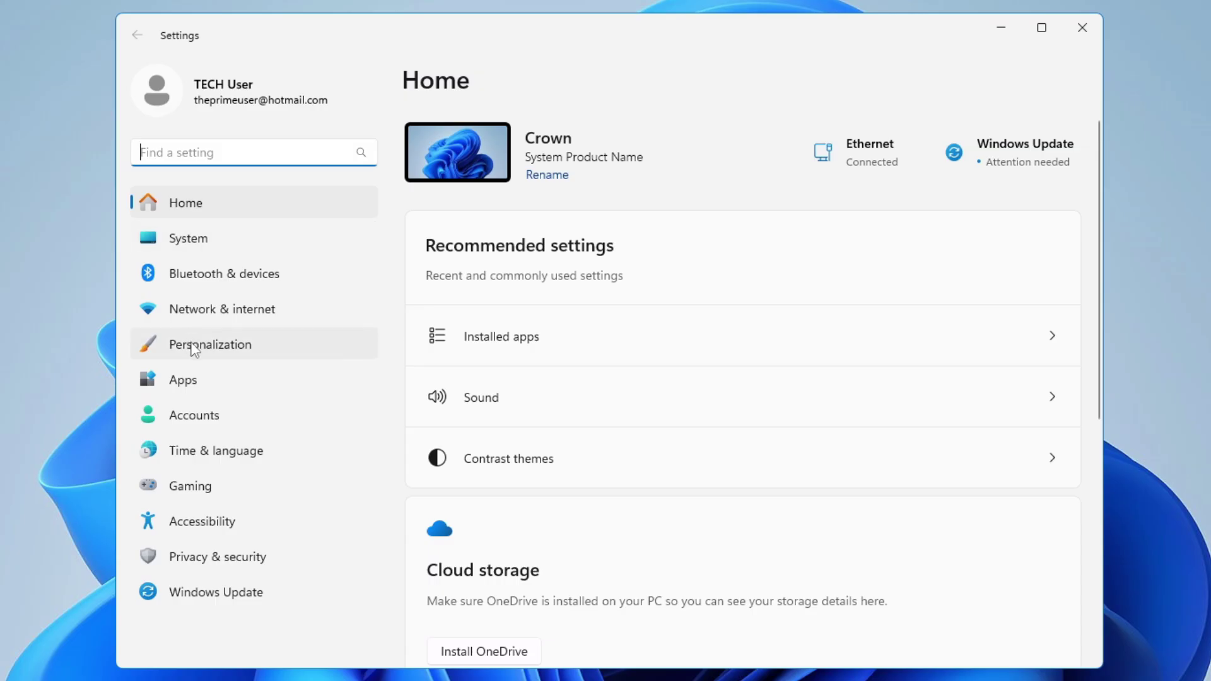
pyautogui.click(196, 349)
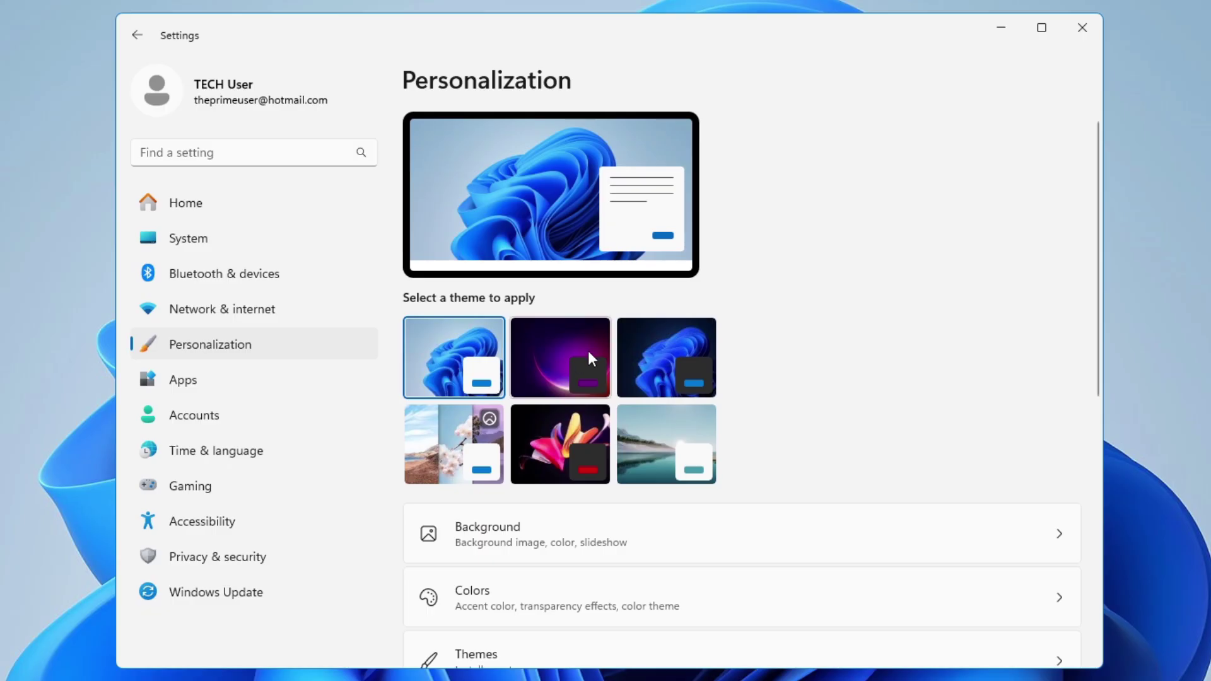
pyautogui.scroll(-3, 568, 347)
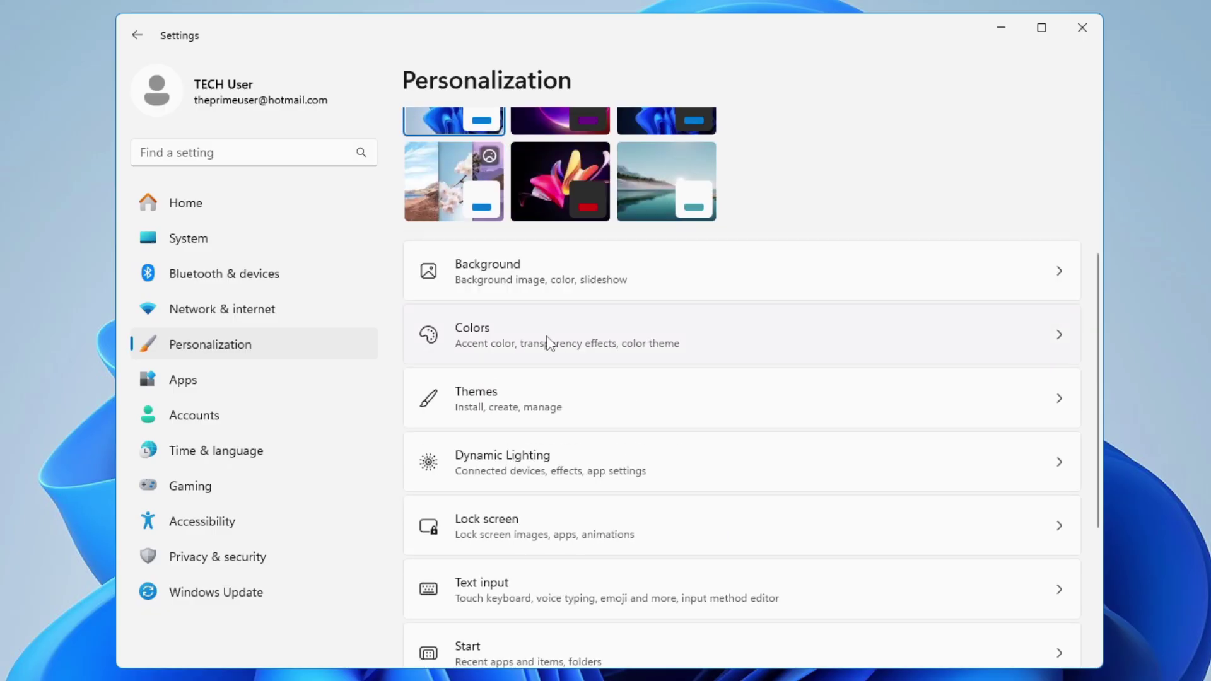
pyautogui.click(548, 340)
pyautogui.scroll(-2, 490, 320)
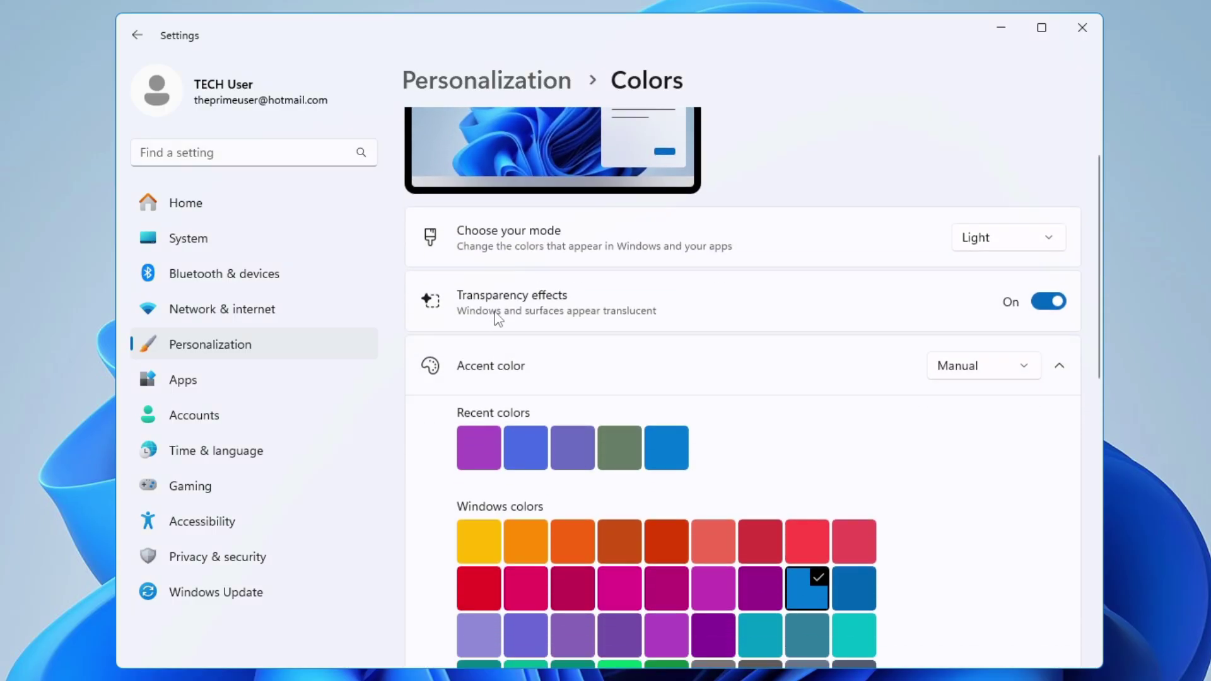
pyautogui.click(1054, 303)
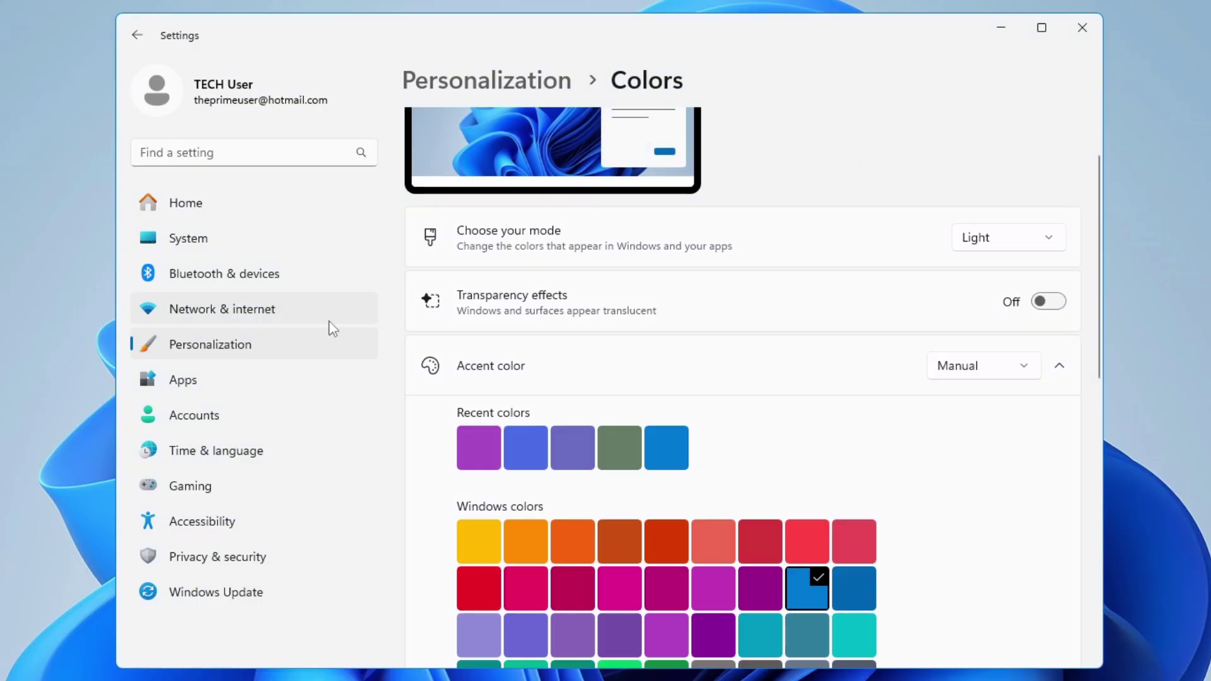
# Open the Visual effects page of the Accessibility settings and make sure Animation effects is off.
pyautogui.click(200, 523)
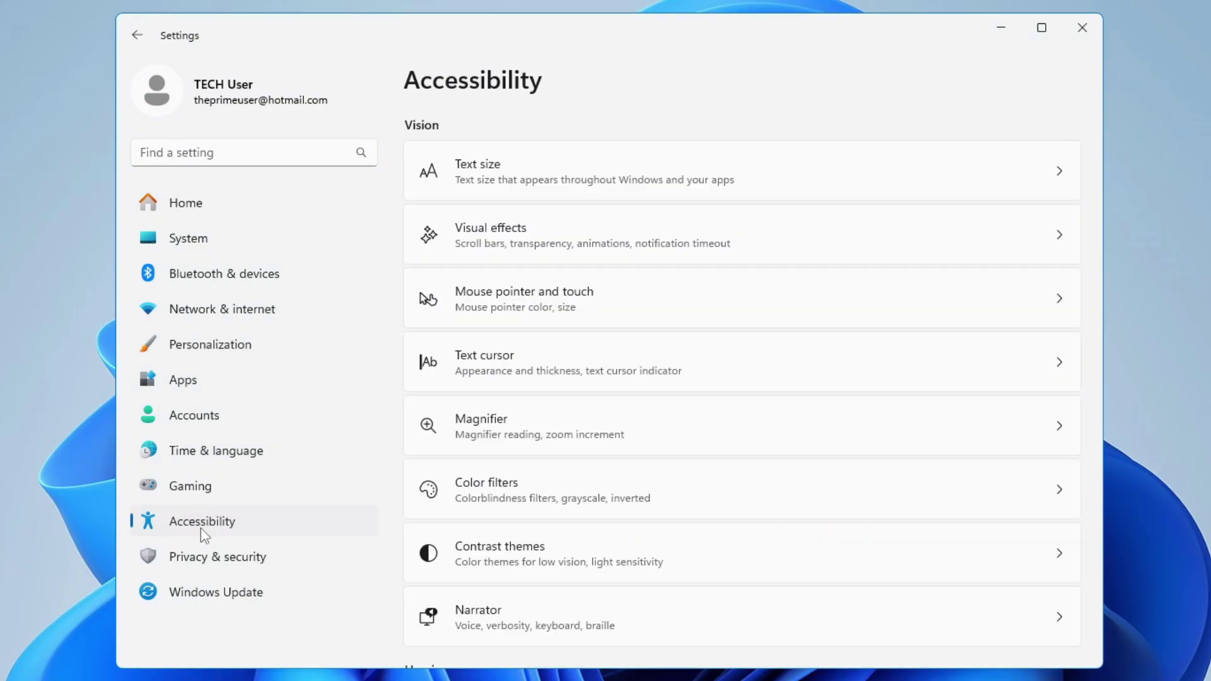
pyautogui.click(521, 253)
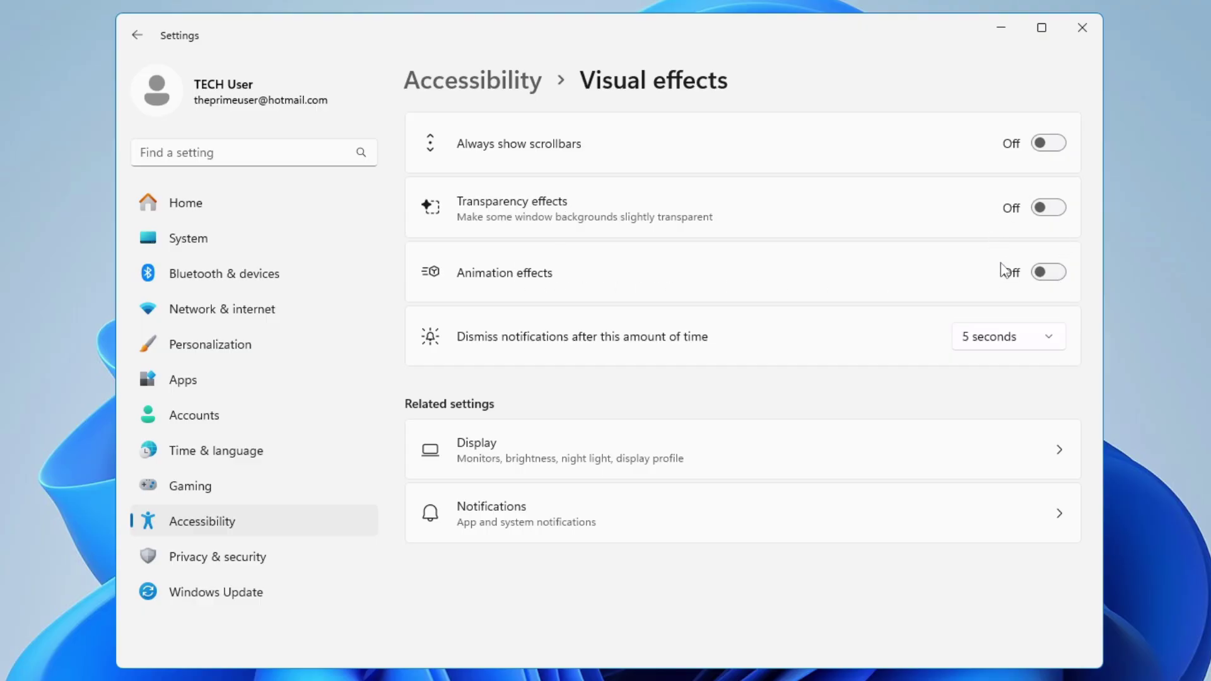
# Run sysdm.cpl to bring up System Properties and open the Performance settings from its advanced options.
pyautogui.click(546, 661)
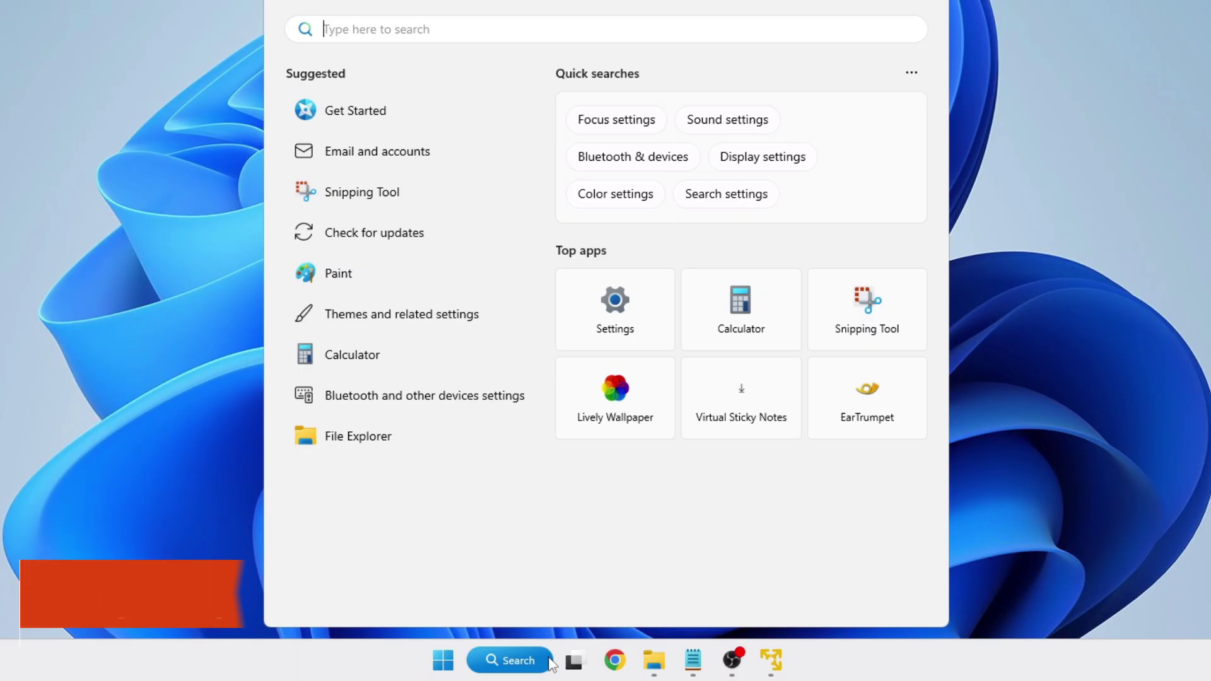
pyautogui.write('sysdm.cpl')
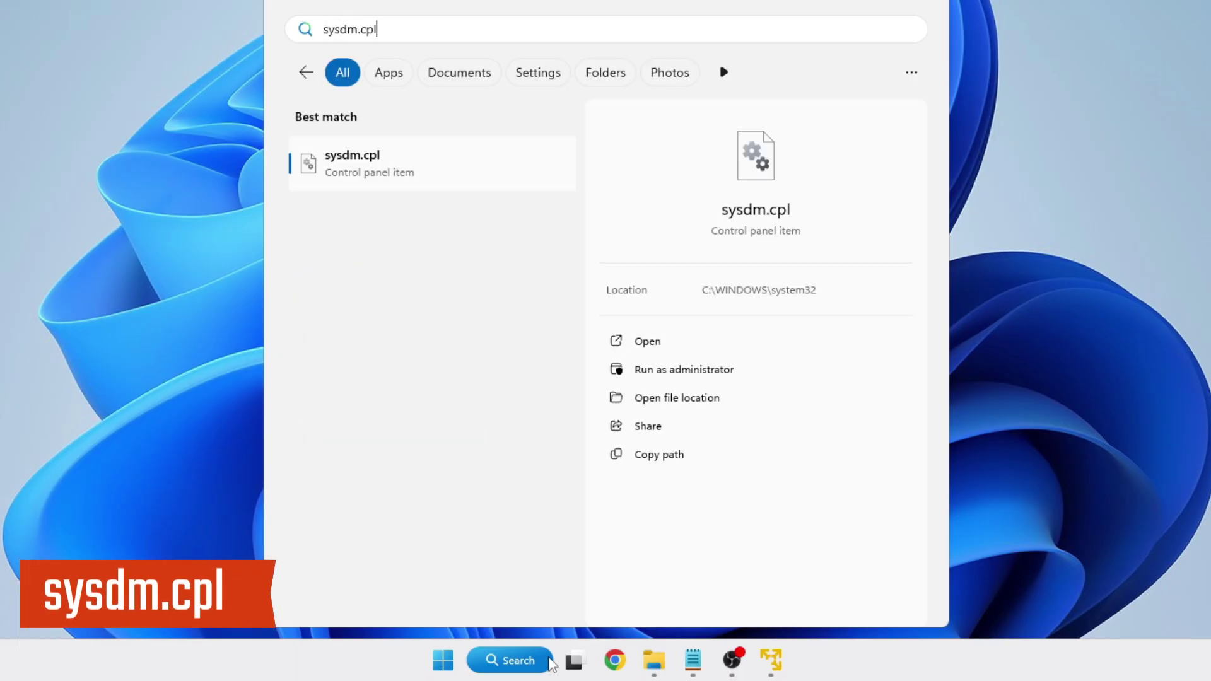
pyautogui.press('Return')
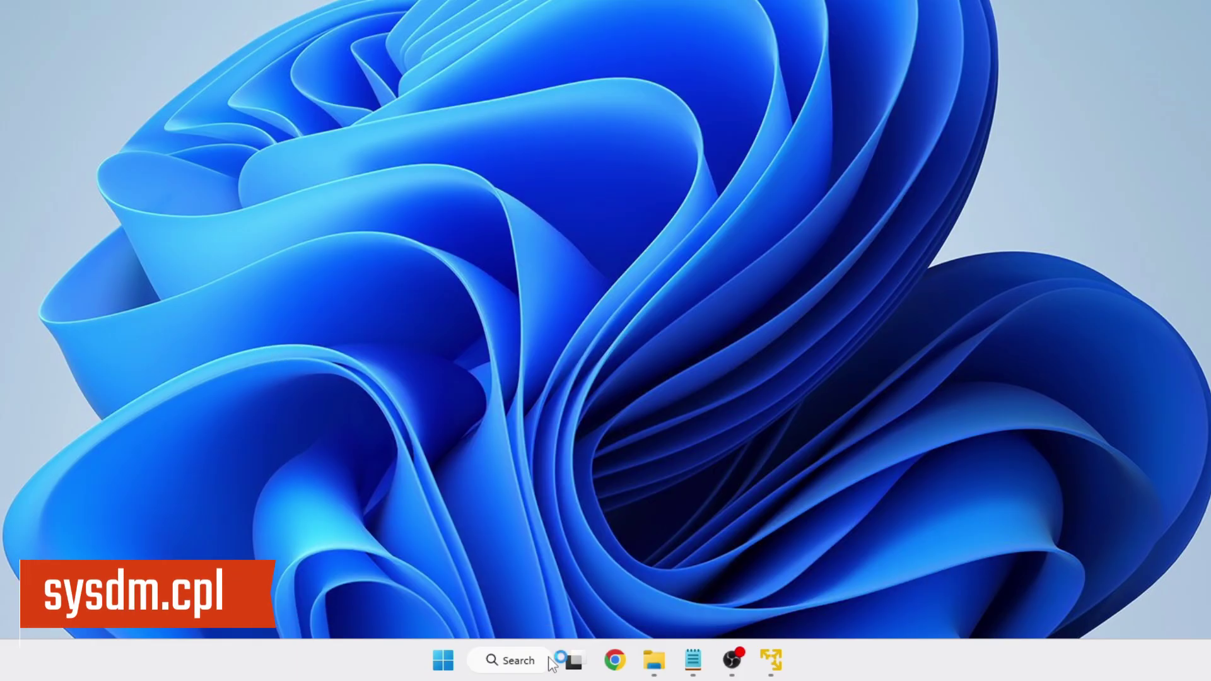
pyautogui.moveTo(617, 5); pyautogui.dragTo(511, 2)
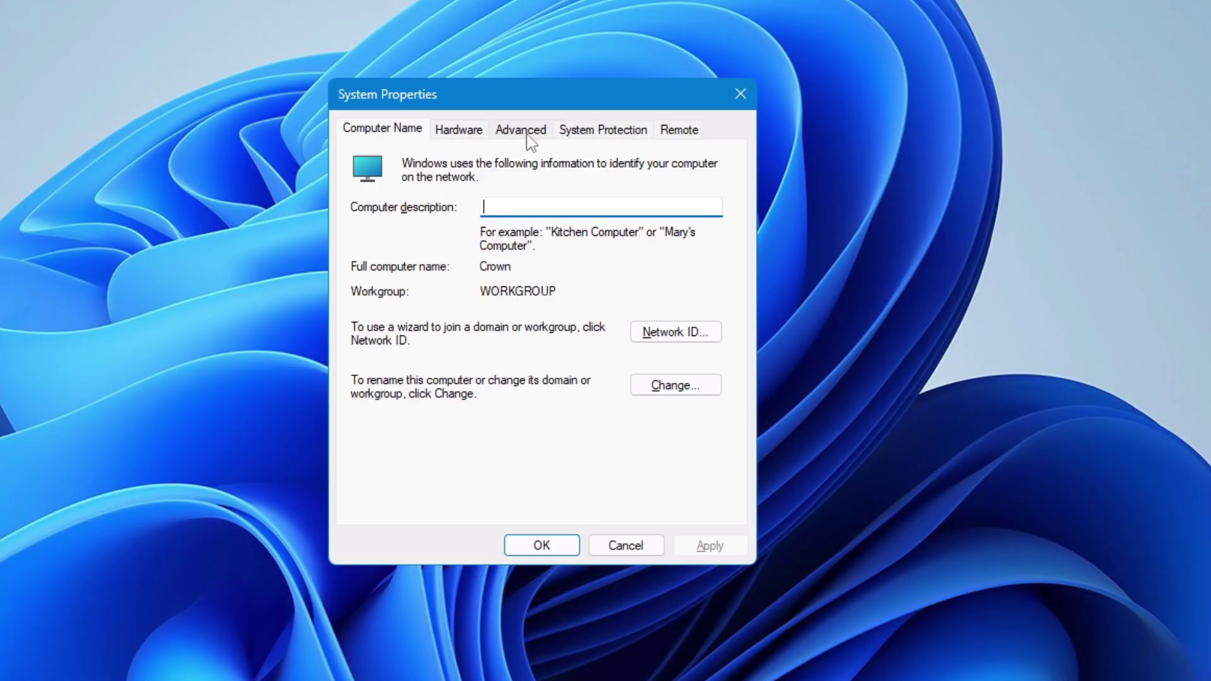
pyautogui.click(529, 131)
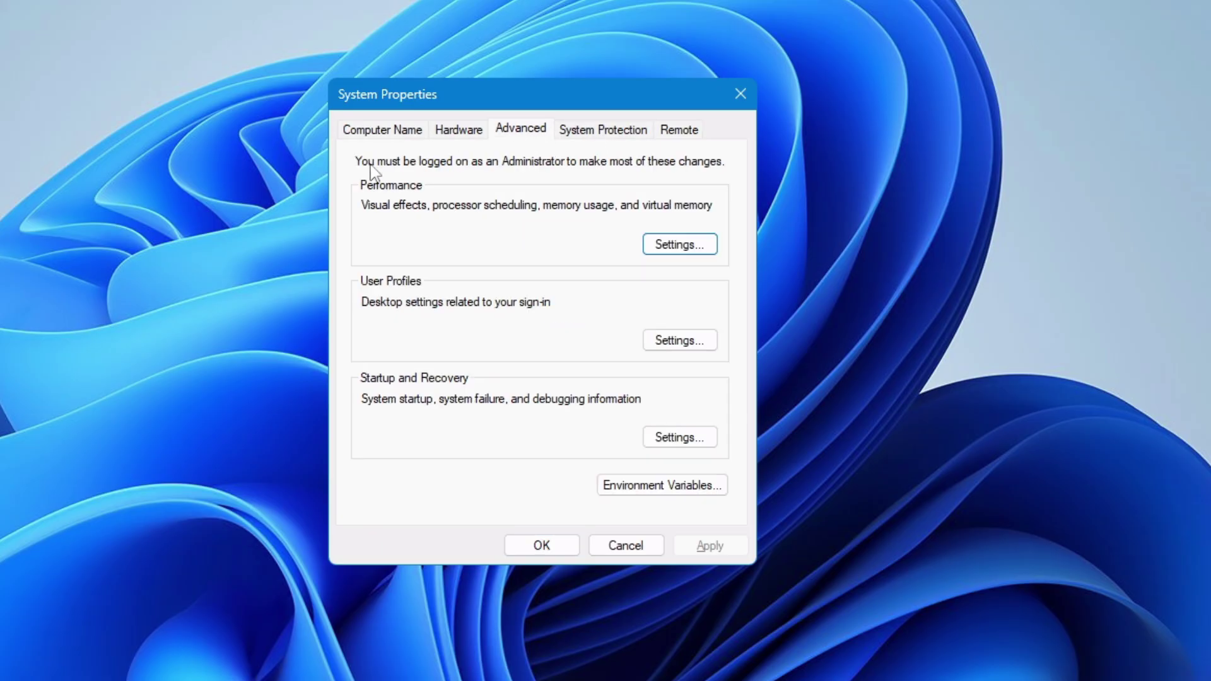
pyautogui.click(680, 245)
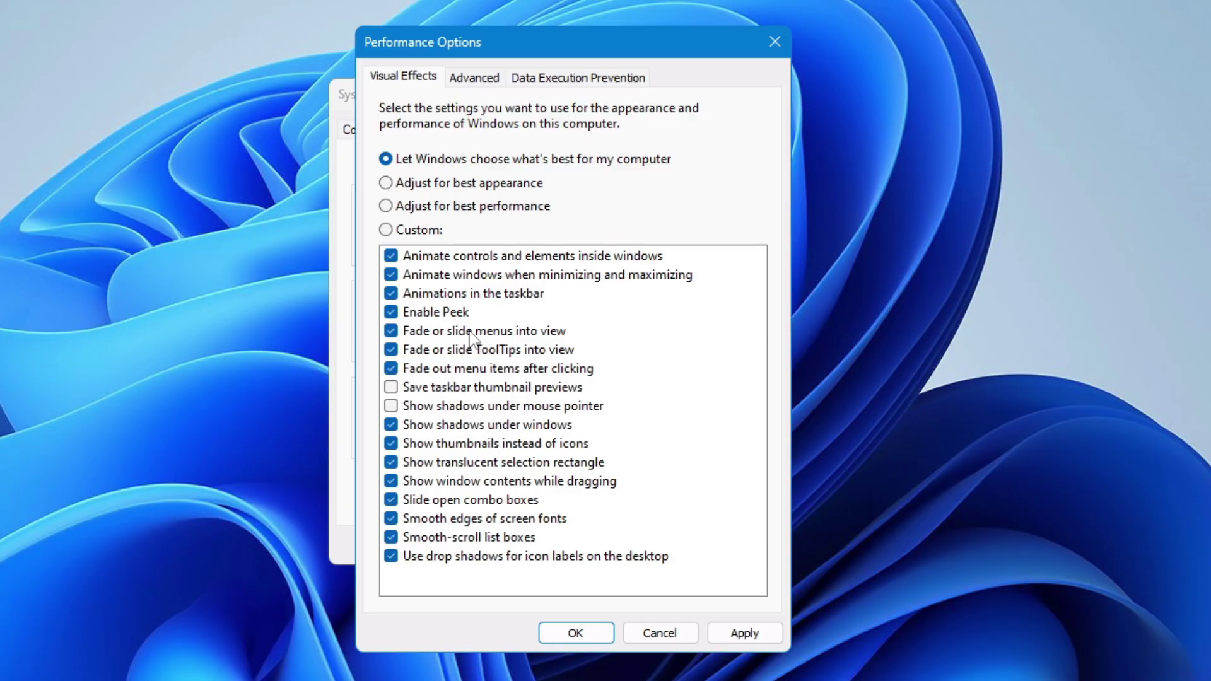
# Adjust visual effects for best performance, re-enabling only minimize/maximize window animation, Peek, thumbnails instead of icons and smooth screen fonts, and apply.
pyautogui.click(424, 209)
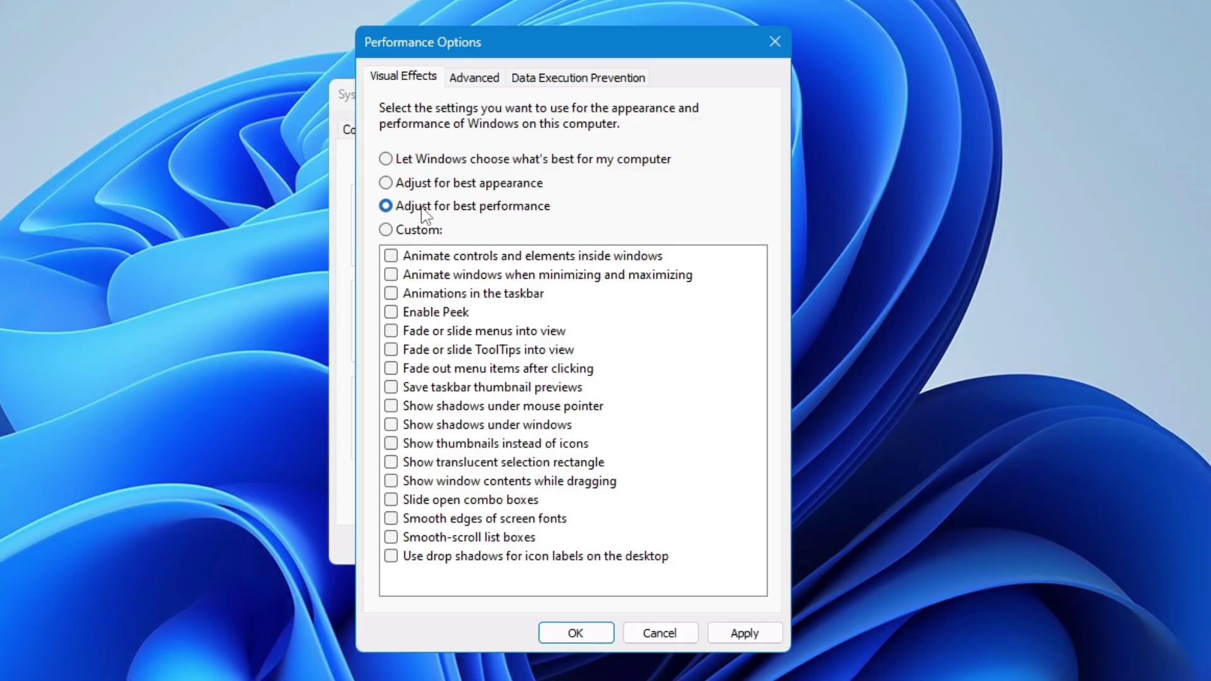
pyautogui.click(443, 276)
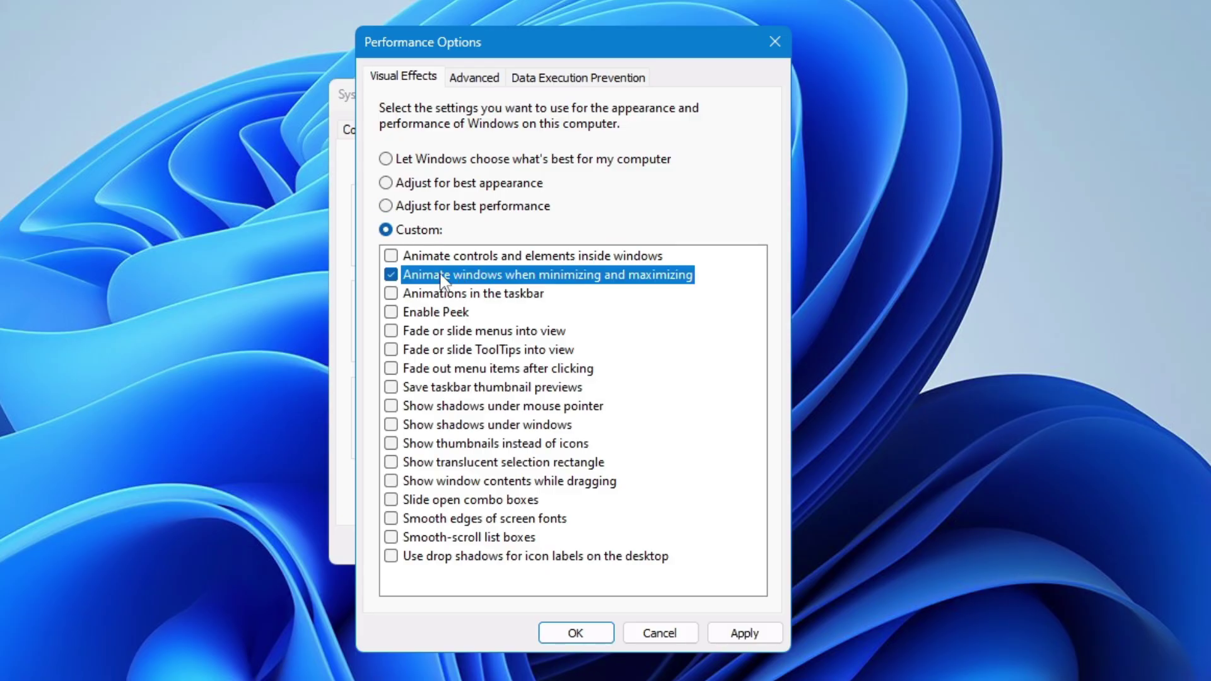
pyautogui.click(419, 313)
pyautogui.click(449, 445)
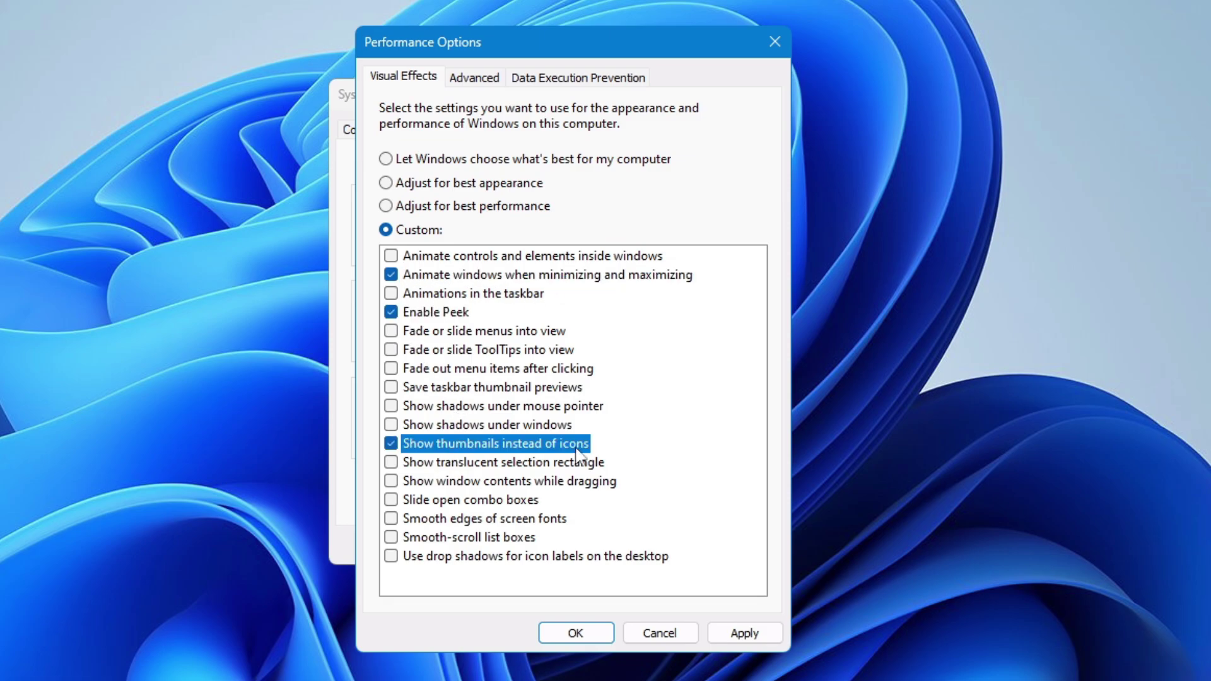
pyautogui.click(454, 519)
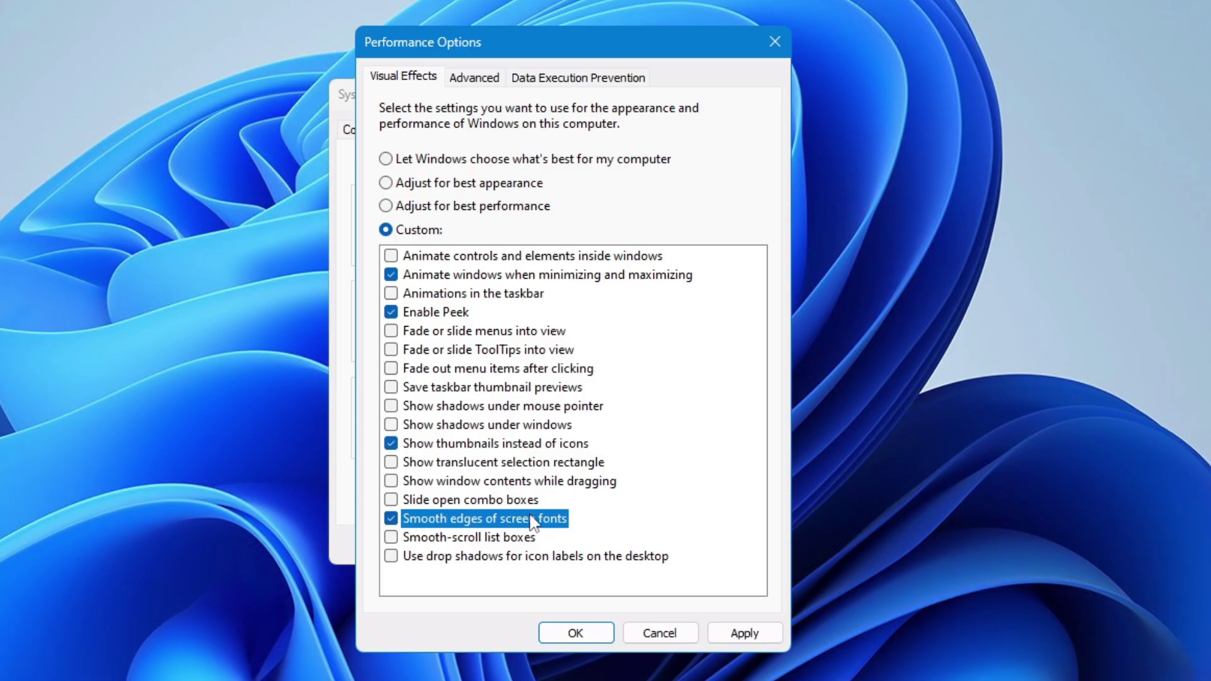
pyautogui.click(741, 633)
pyautogui.click(563, 632)
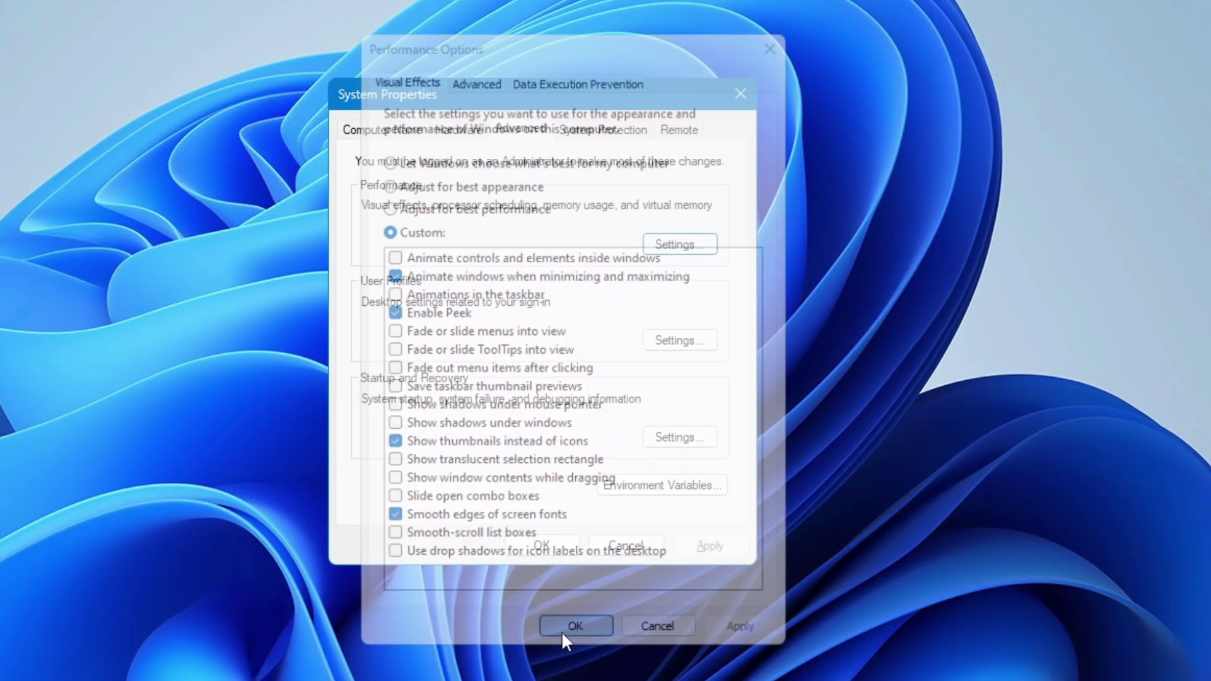
pyautogui.click(539, 546)
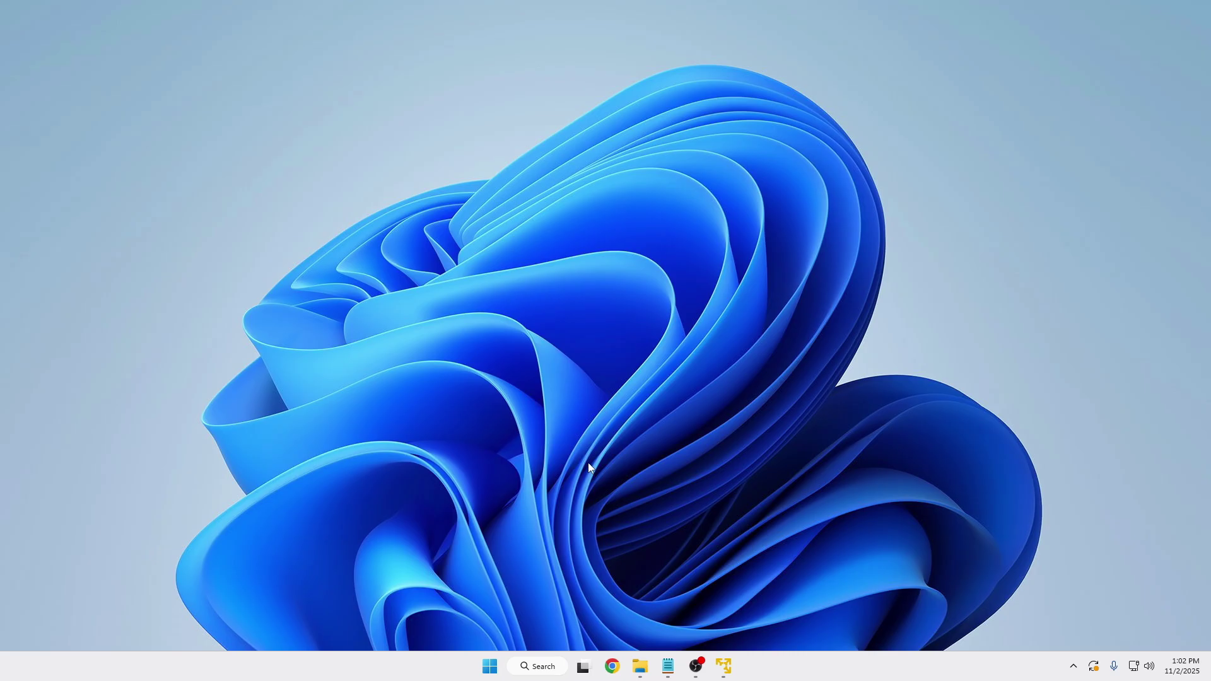